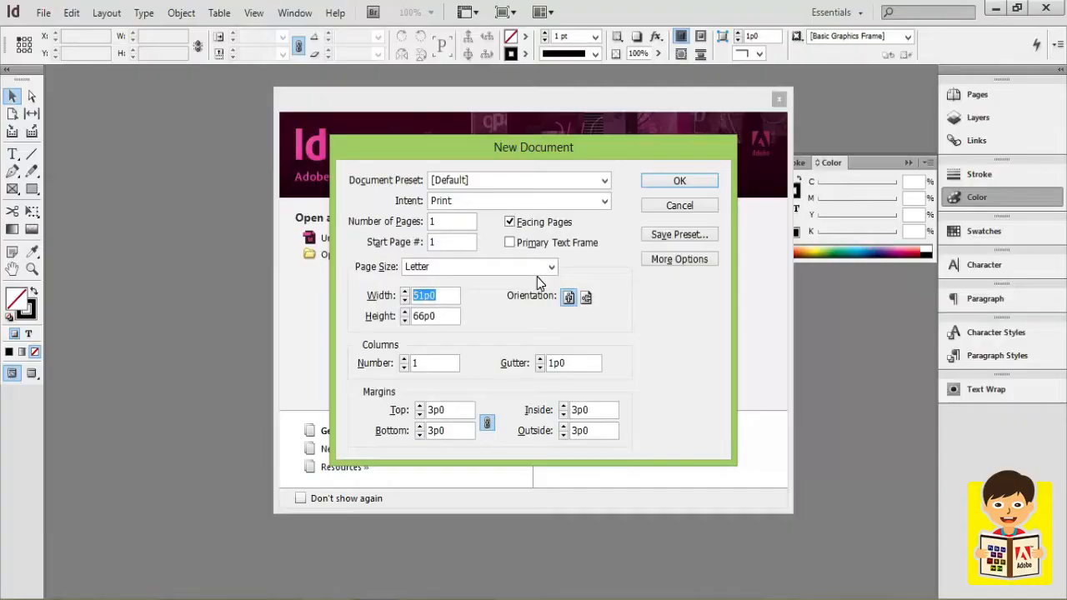
# - Create a new print document with a page 26 in wide and 15 in high
pyautogui.write('26in')
pyautogui.press('Tab')
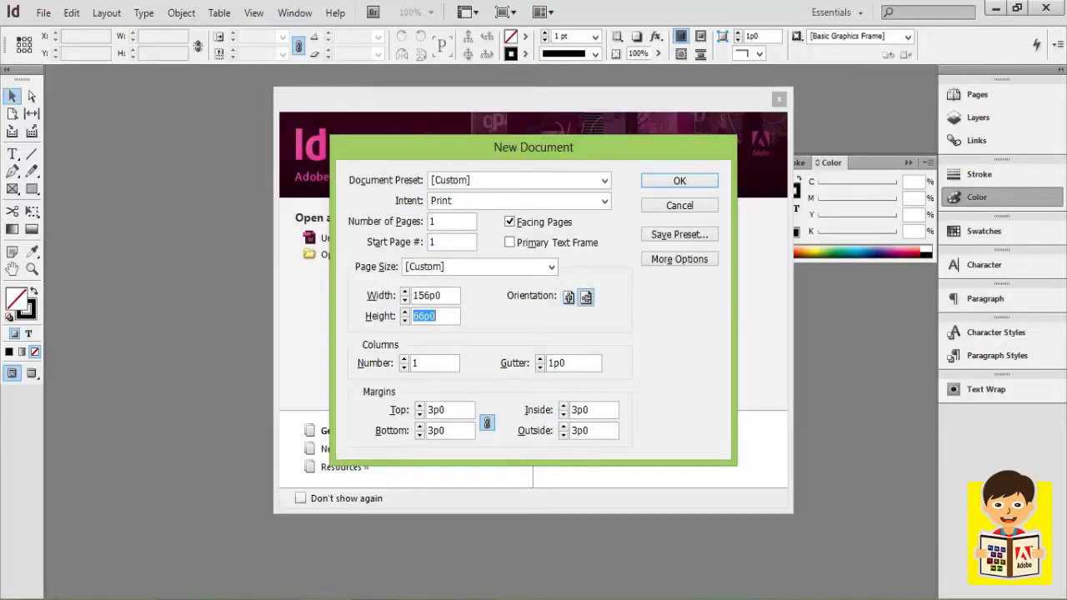
pyautogui.write('15')
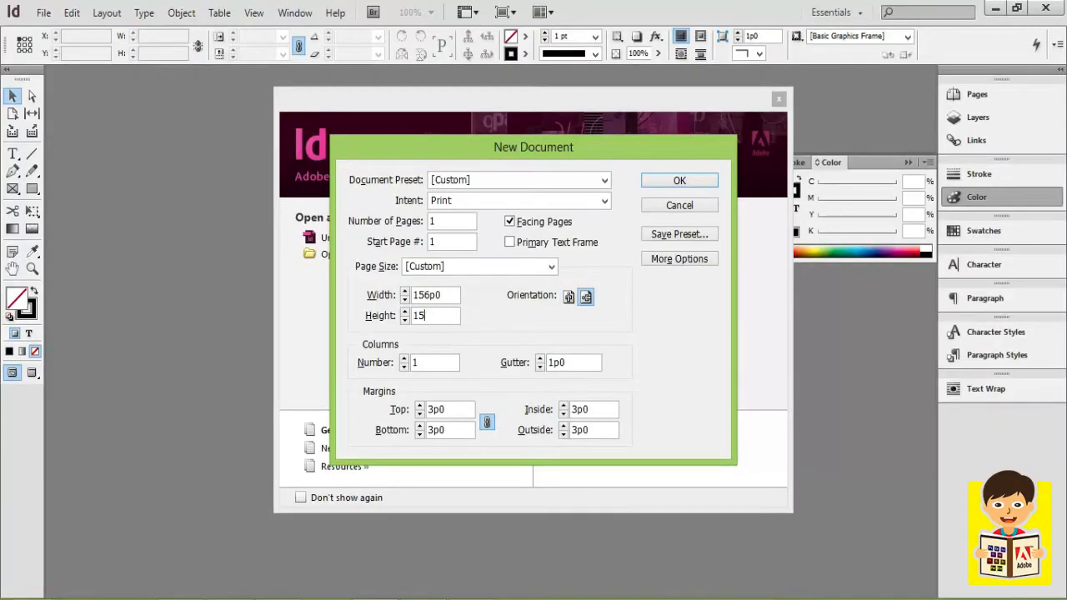
pyautogui.write(' in')
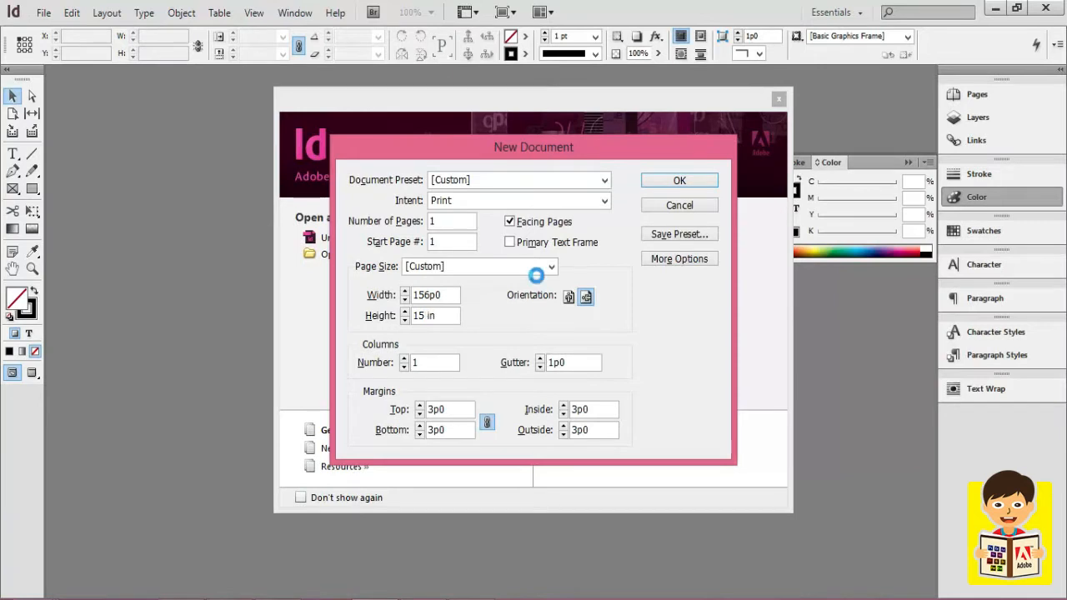
pyautogui.click(107, 13)
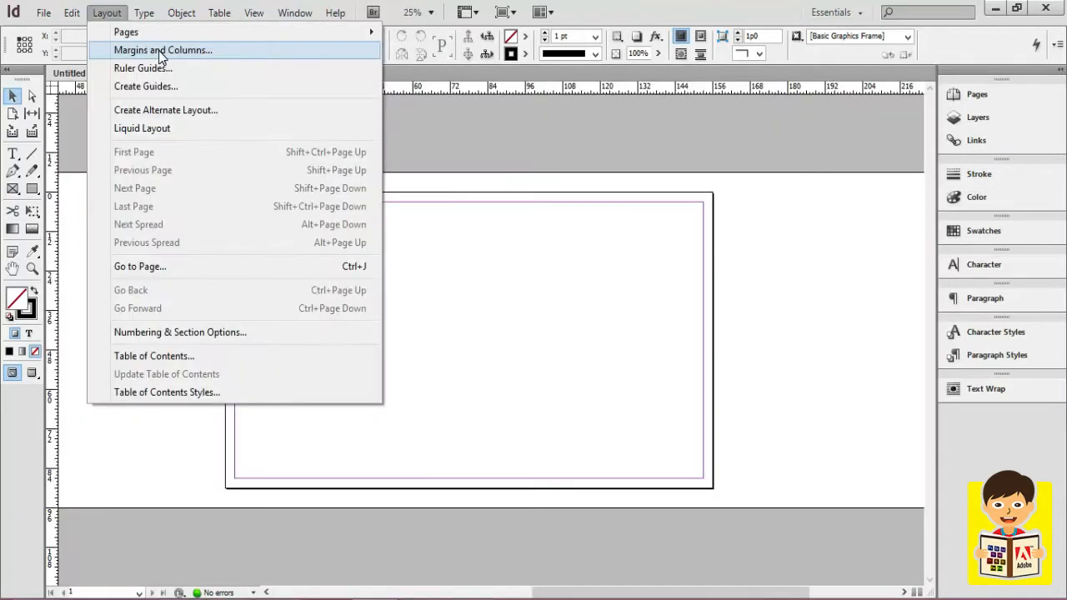
pyautogui.click(160, 52)
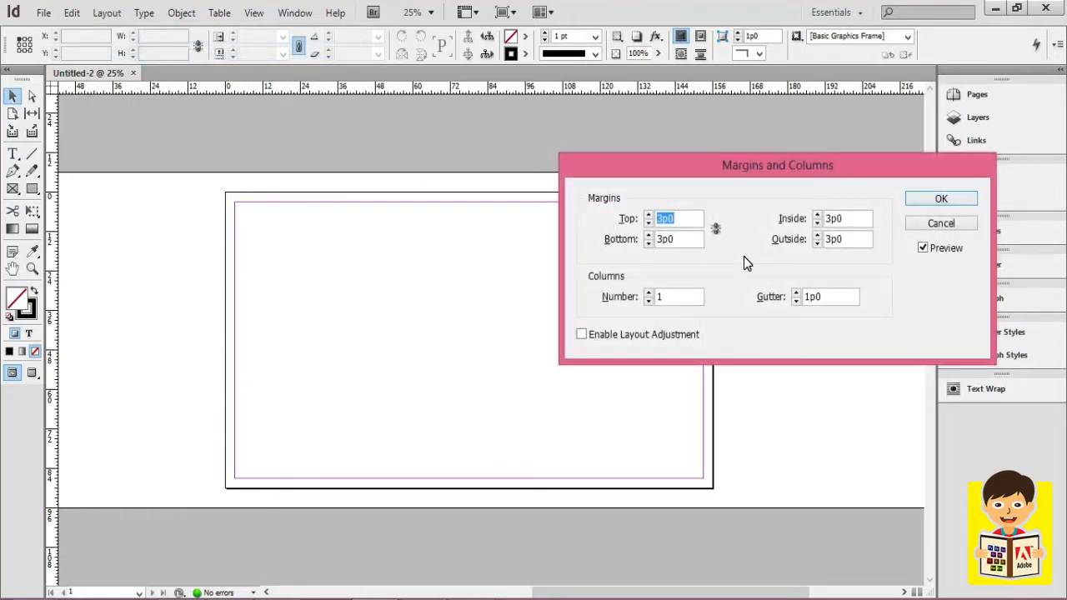
pyautogui.press('Return')
# - Switch the rulers to inches and set the margins to 5 in top, 2 in bottom, 1 in inside and 1 in outside
pyautogui.rightClick(52, 89)
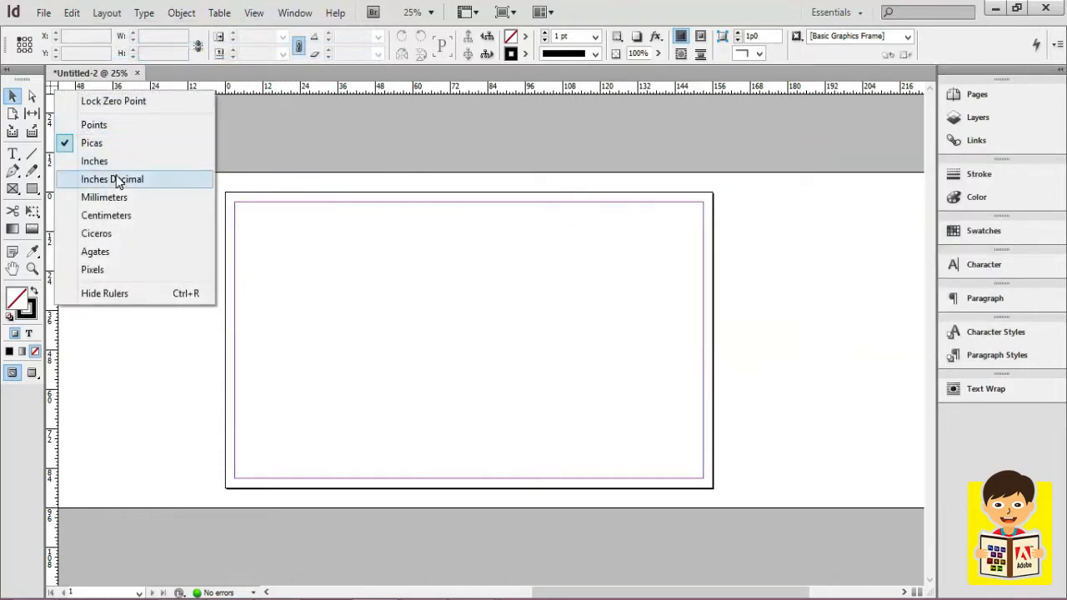
pyautogui.click(116, 163)
pyautogui.click(107, 13)
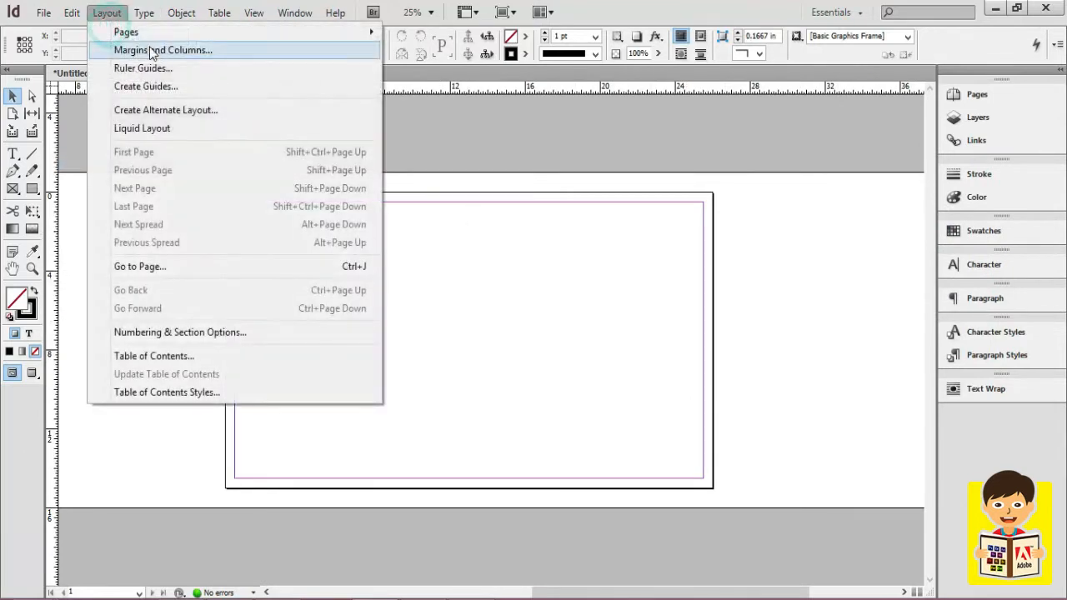
pyautogui.click(160, 50)
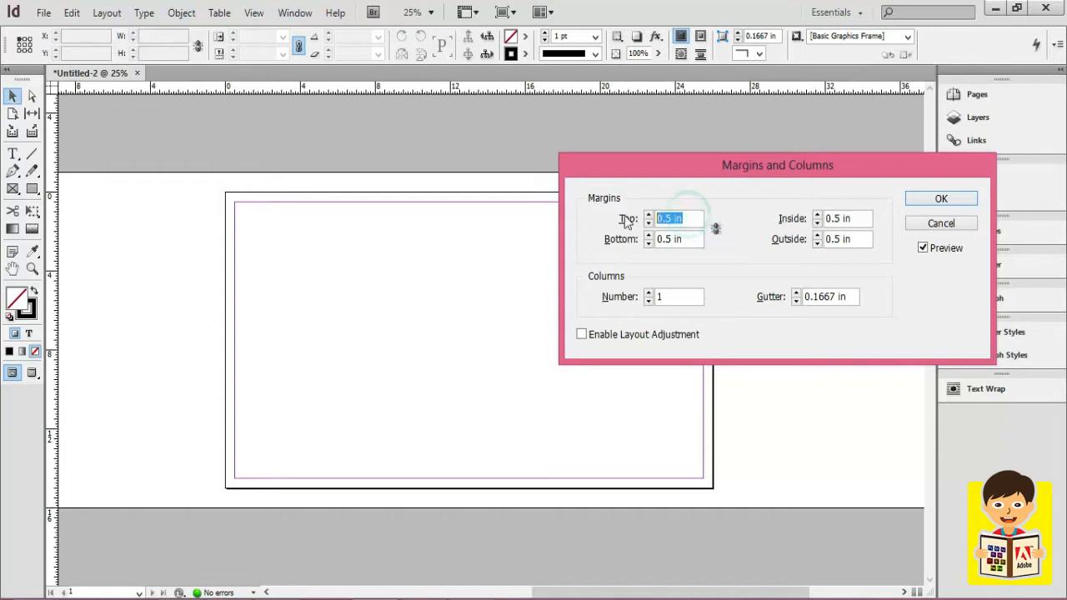
pyautogui.write('5')
pyautogui.press('Tab')
pyautogui.write('2')
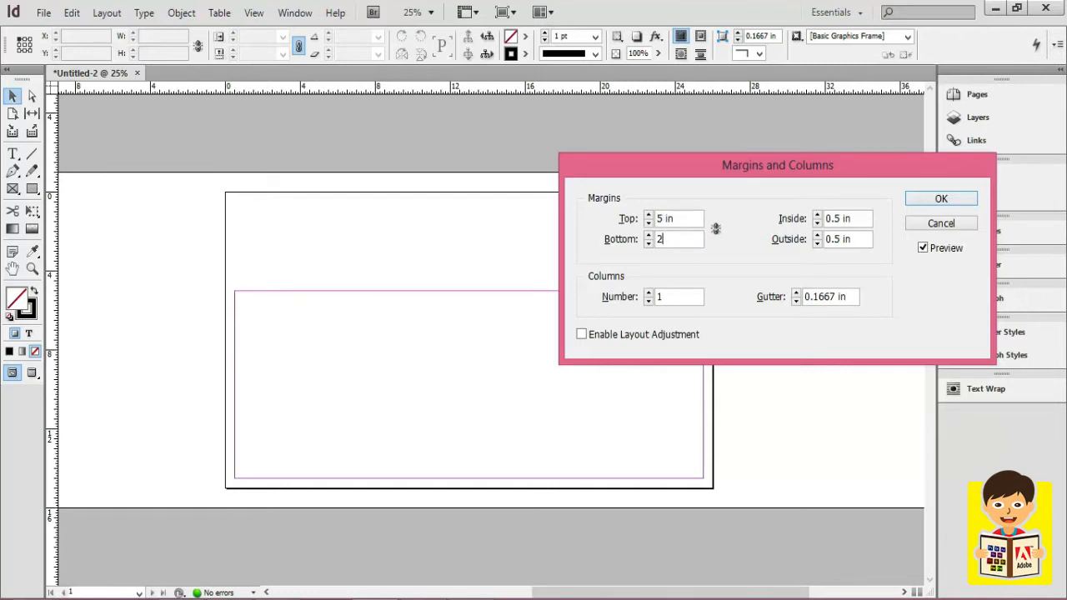
pyautogui.press('Tab')
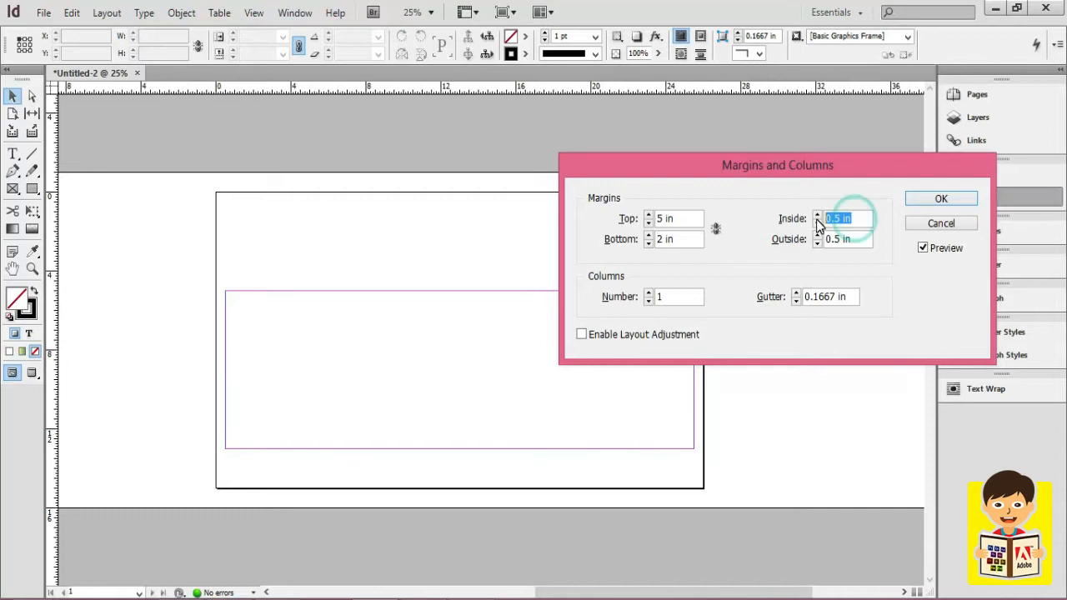
pyautogui.write('1')
pyautogui.press('Tab')
pyautogui.write('1')
pyautogui.press('Tab')
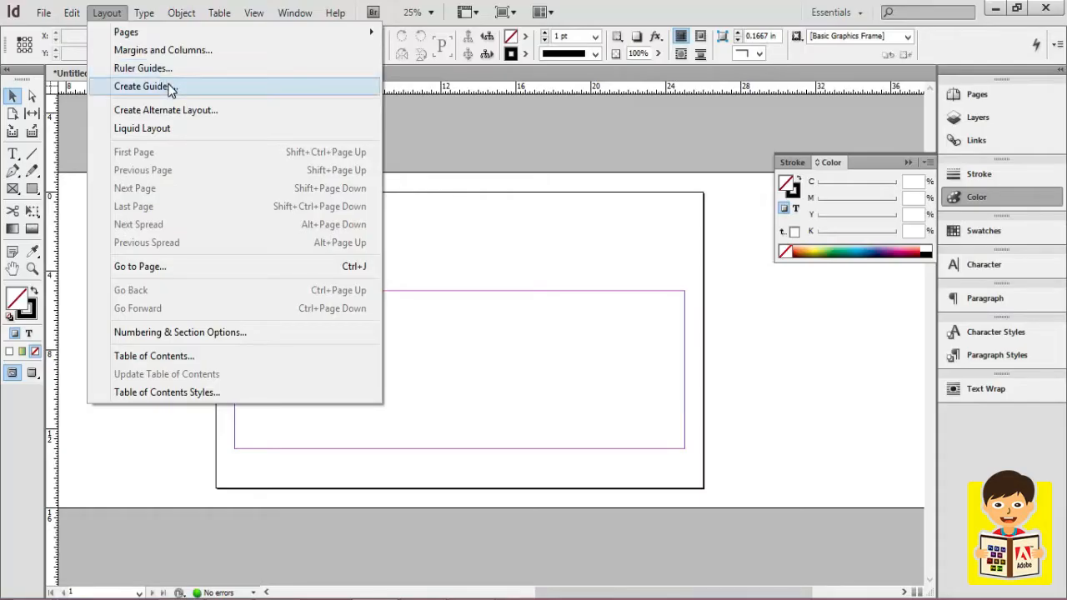
# - Create ruler guides with 3 rows and 6 columns, fitted to the margins
pyautogui.click(165, 87)
pyautogui.click(760, 202)
pyautogui.click(760, 202)
pyautogui.click(760, 203)
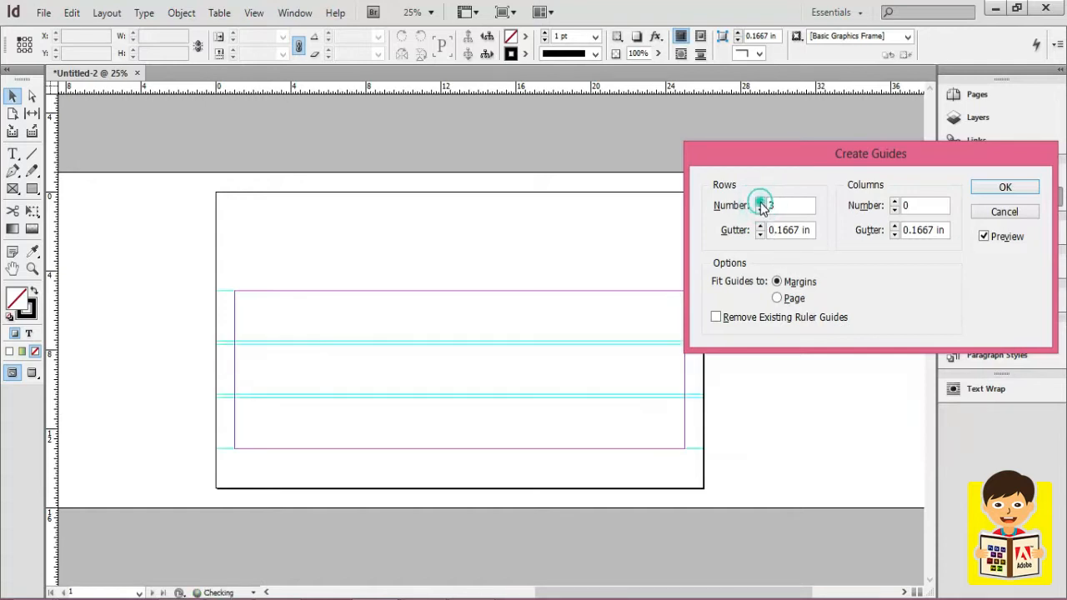
pyautogui.click(895, 203)
pyautogui.click(895, 203)
pyautogui.click(895, 203)
pyautogui.click(895, 203)
pyautogui.click(896, 203)
pyautogui.click(895, 202)
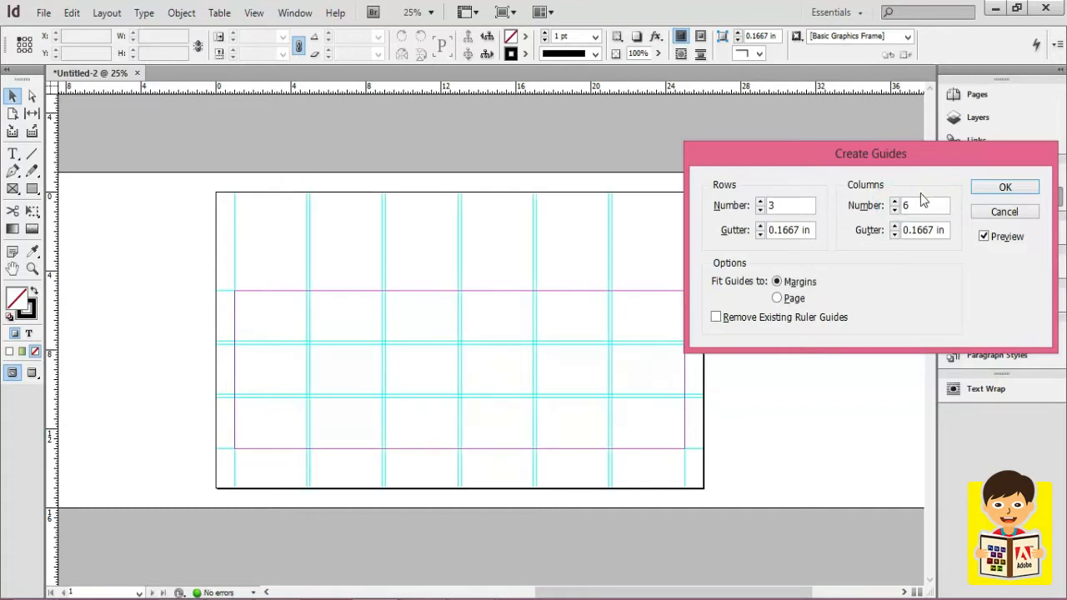
pyautogui.click(1002, 186)
pyautogui.click(980, 197)
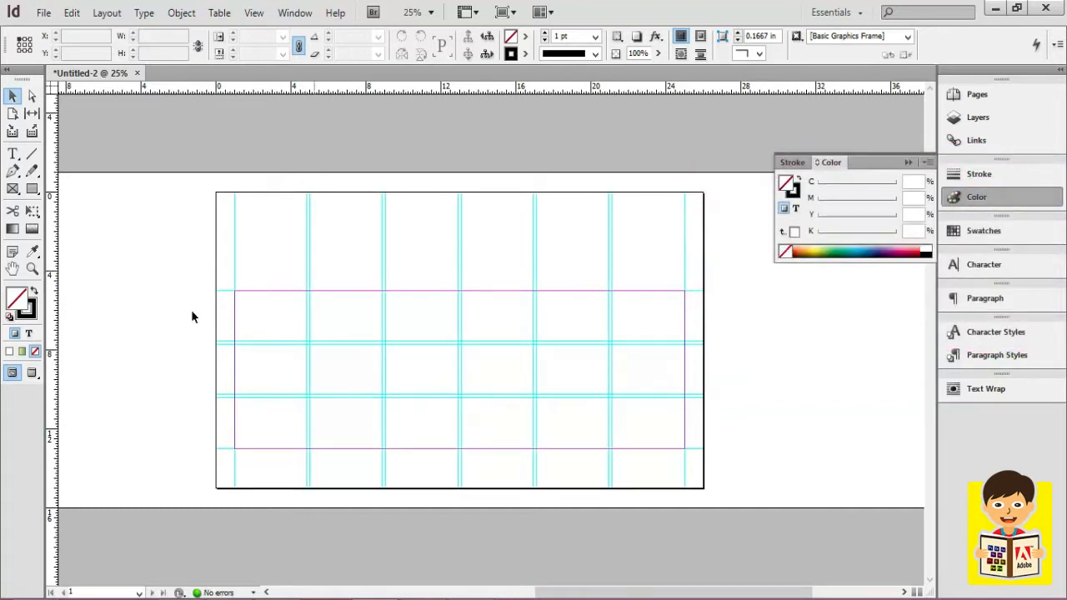
# - Cover the whole page with a 26 by 15 in rectangle and fill it with the yellow-to-green linear gradient
pyautogui.click(32, 188)
pyautogui.moveTo(216, 192); pyautogui.dragTo(705, 489)
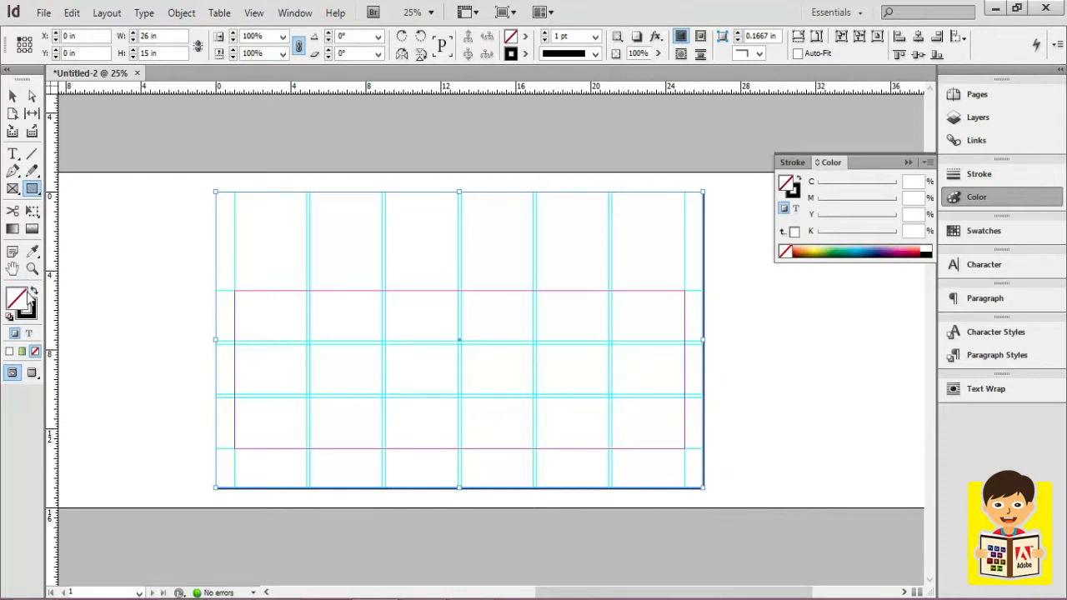
pyautogui.click(33, 292)
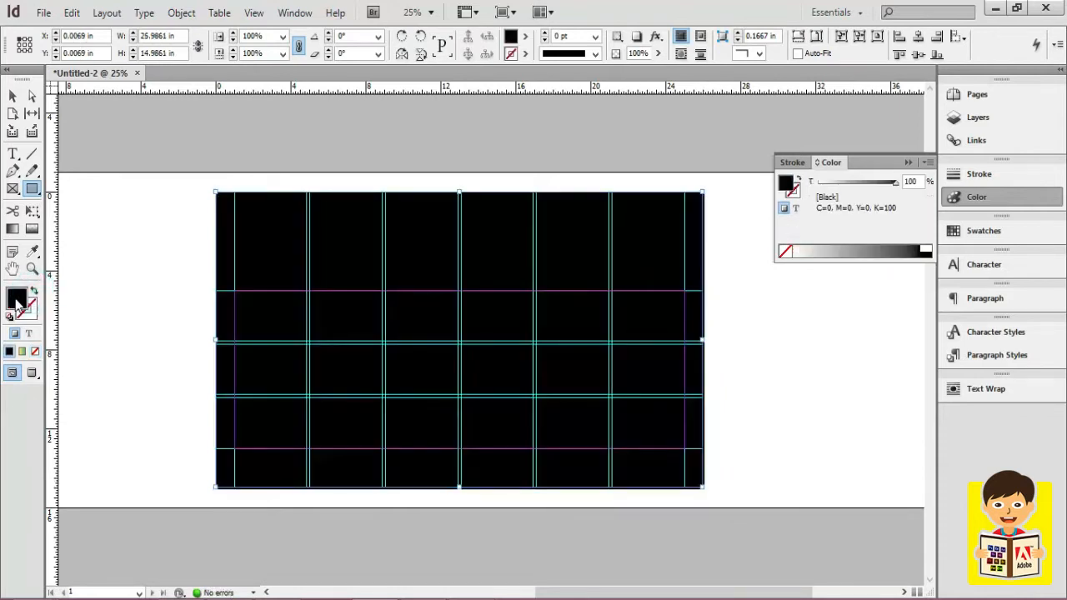
pyautogui.click(21, 351)
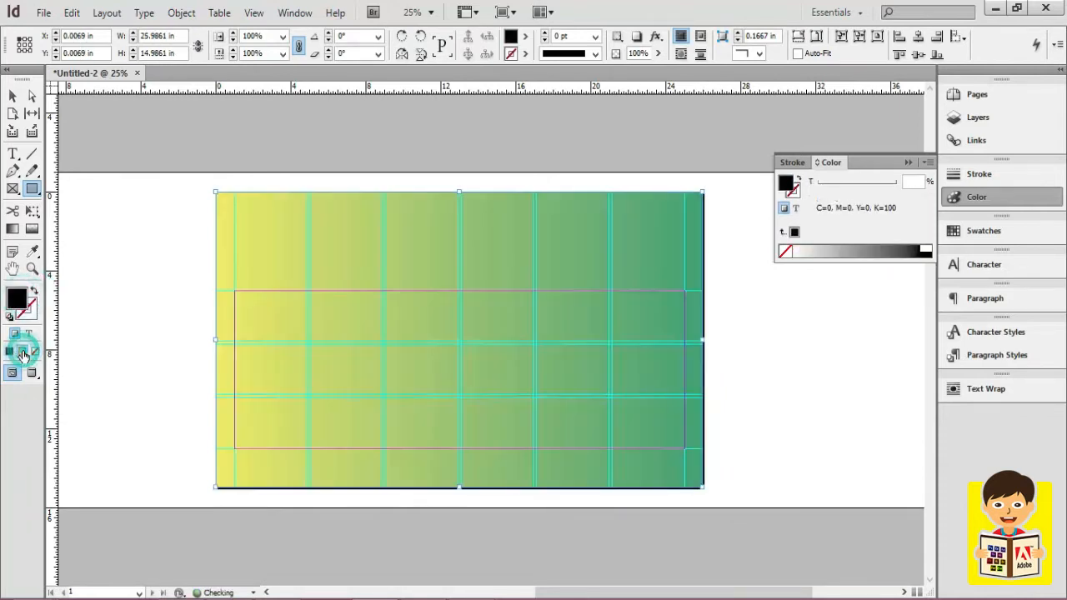
pyautogui.doubleClick(12, 230)
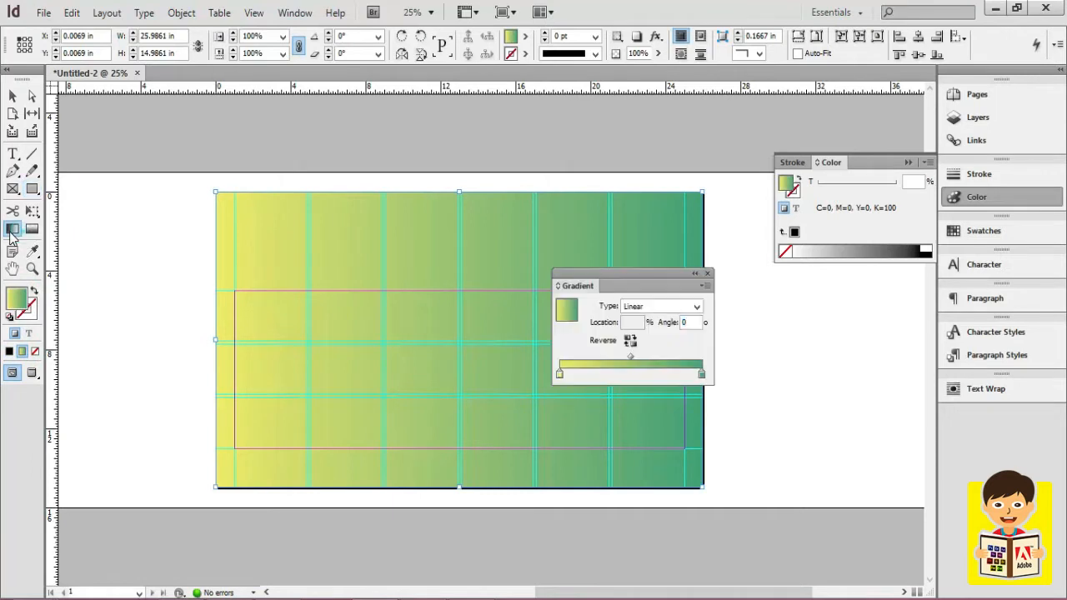
pyautogui.click(559, 374)
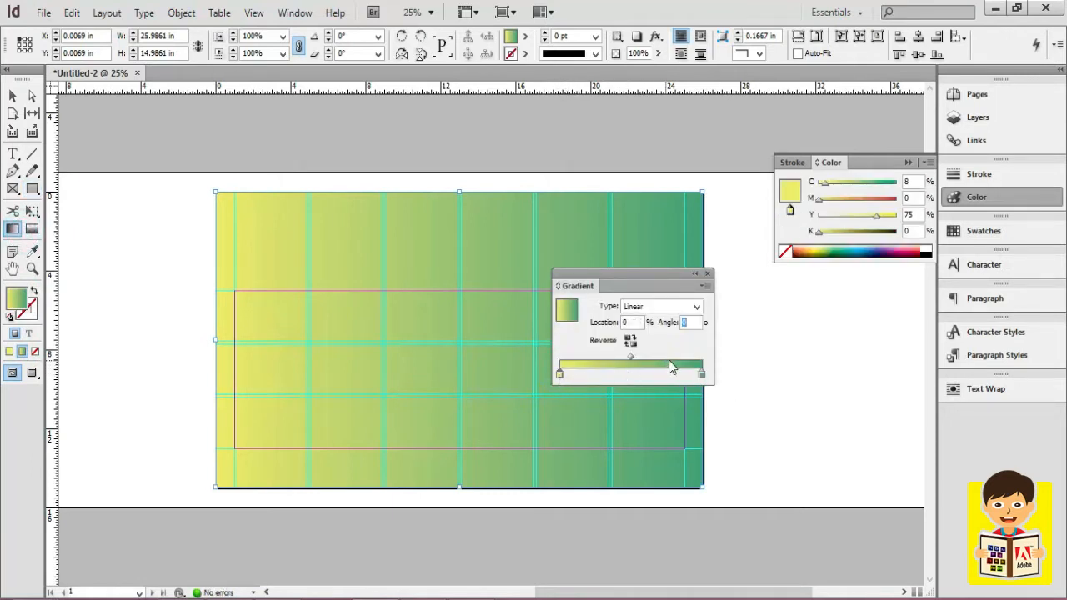
pyautogui.click(706, 274)
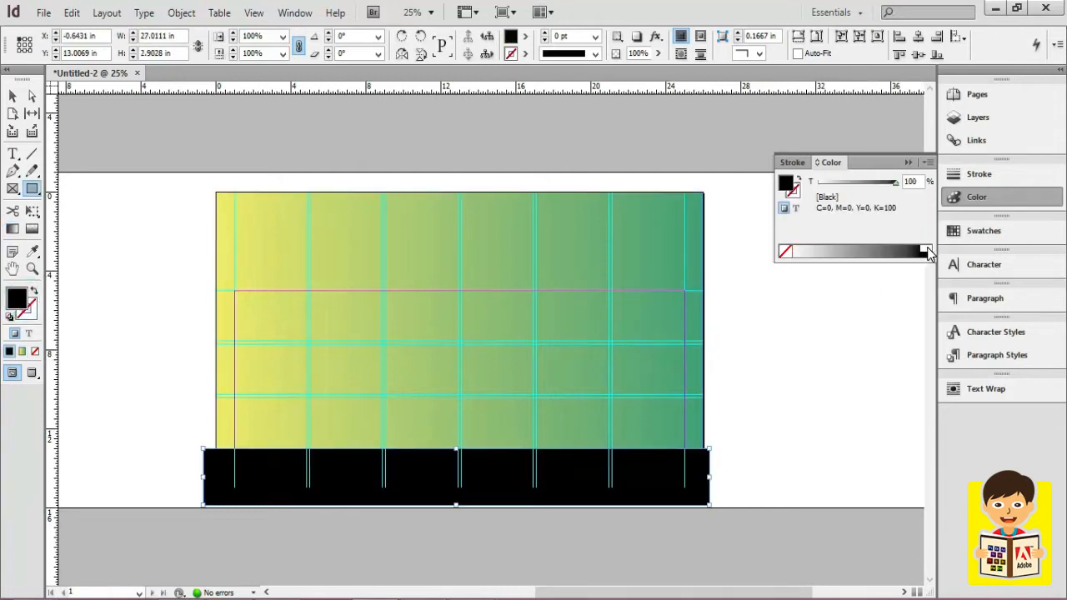
# - Fill the rectangle below the lower margin with white and resize it to fit the page's edges
pyautogui.click(928, 252)
pyautogui.click(13, 96)
pyautogui.moveTo(204, 505); pyautogui.dragTo(215, 488)
pyautogui.moveTo(710, 469); pyautogui.dragTo(704, 470)
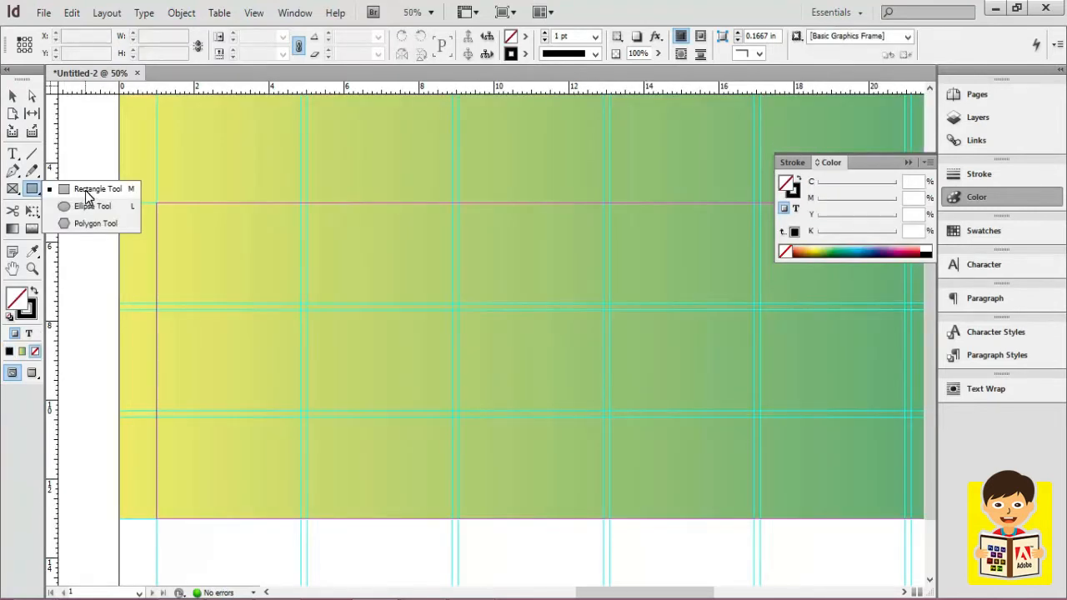
# - Draw a rectangle about 3.86 by 2.56 in in the upper-left guide cell inside the margins and fill it with light yellow
pyautogui.click(87, 191)
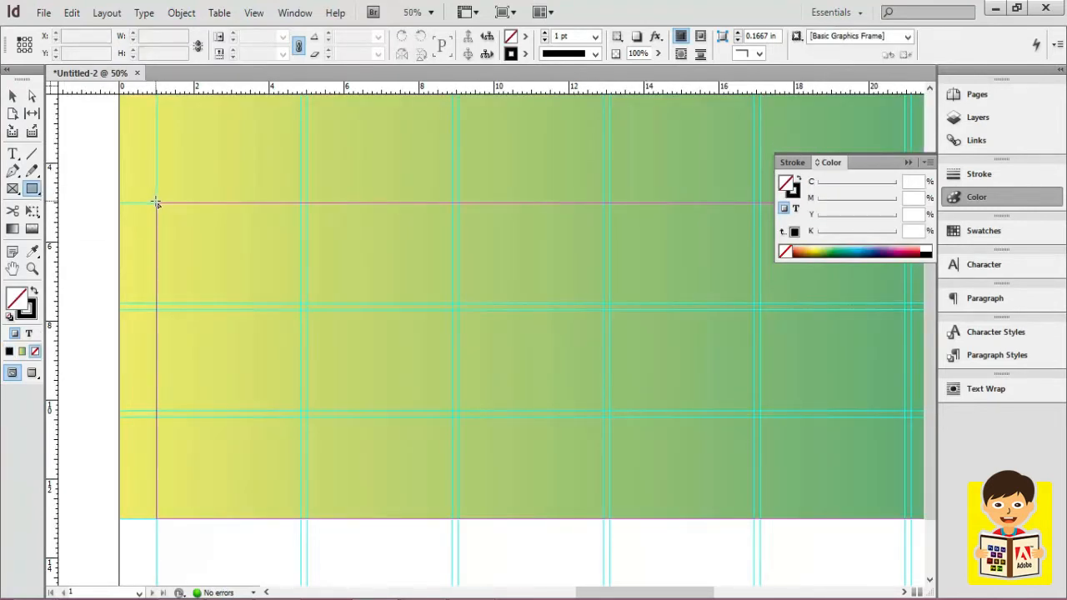
pyautogui.moveTo(158, 205); pyautogui.dragTo(302, 307)
pyautogui.hotkey('ctrl', '=')
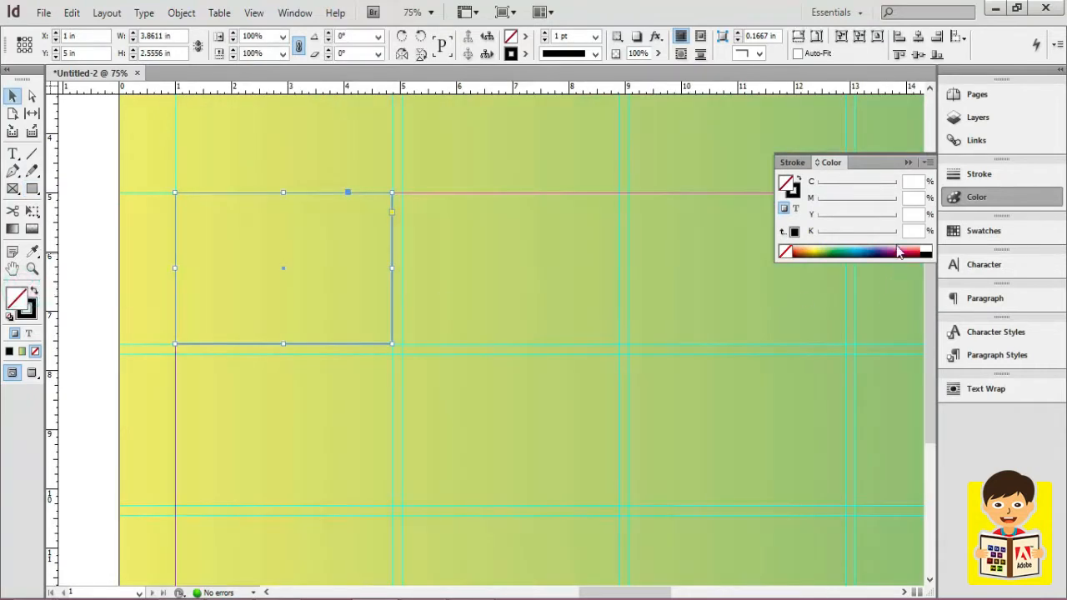
pyautogui.click(816, 254)
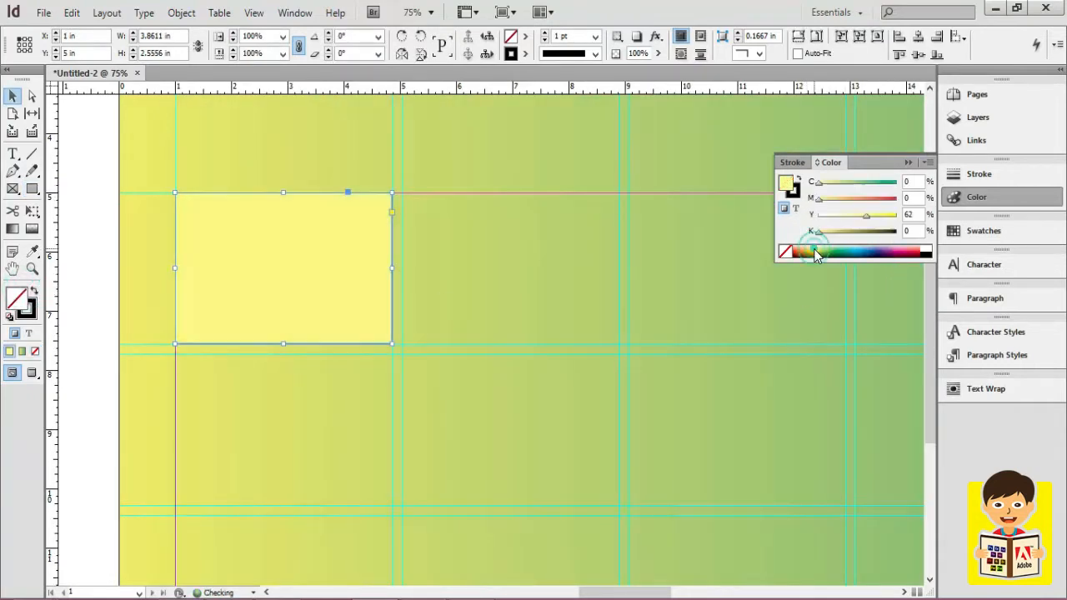
# - Give the light yellow rectangle enlarged Rounded corners on all four sides and lighten its fill to 23% yellow
pyautogui.click(181, 12)
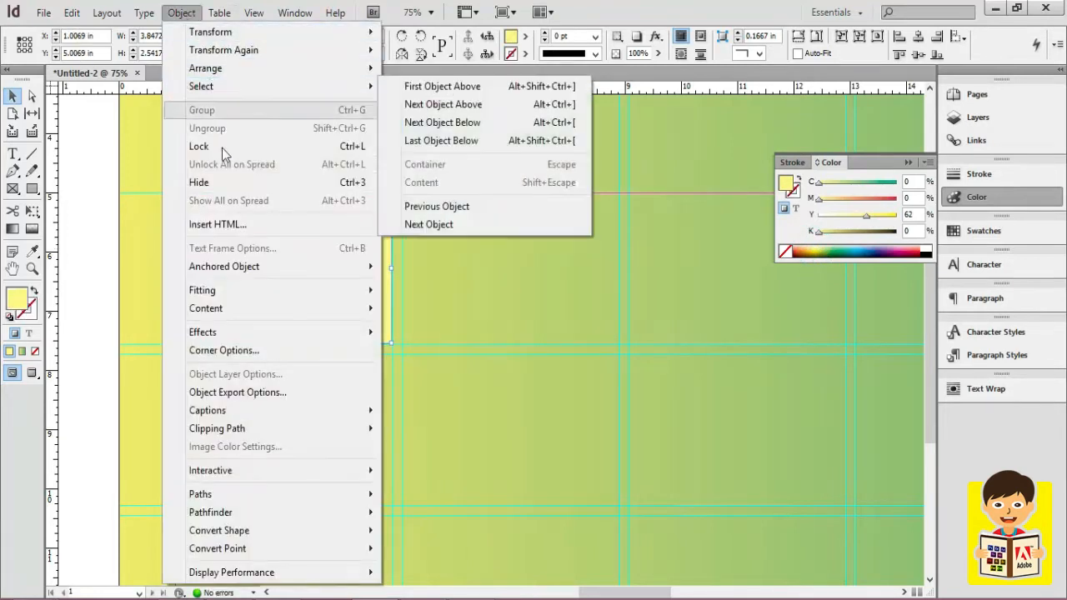
pyautogui.click(221, 350)
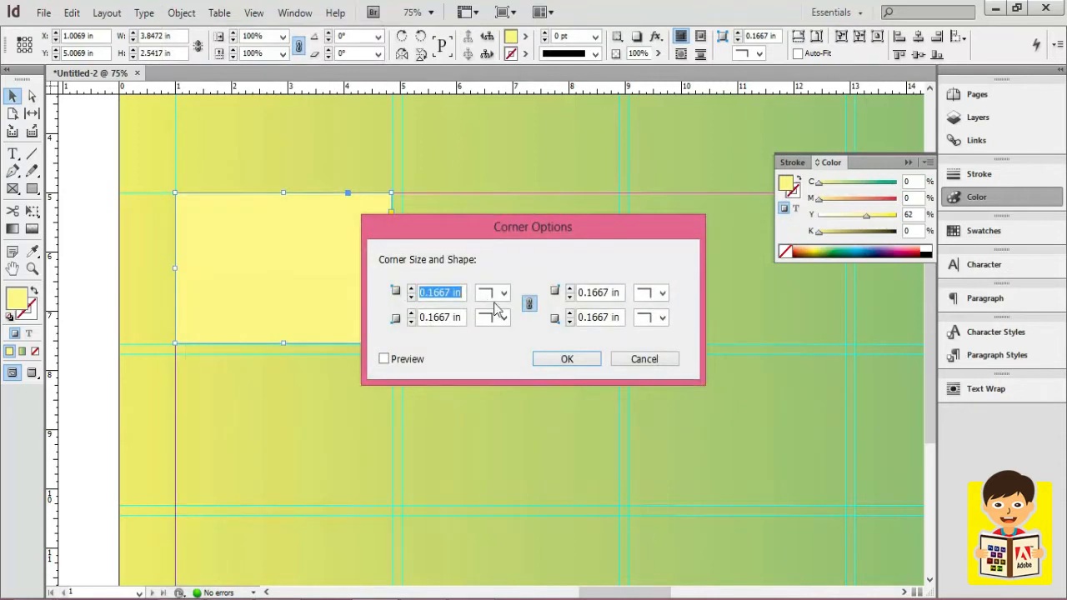
pyautogui.click(503, 292)
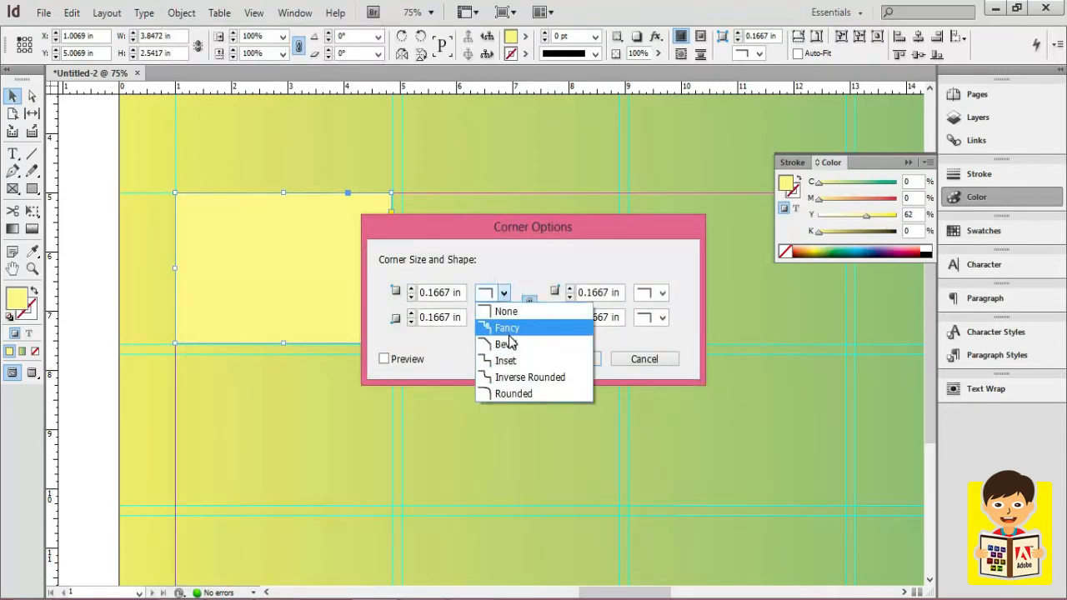
pyautogui.click(513, 393)
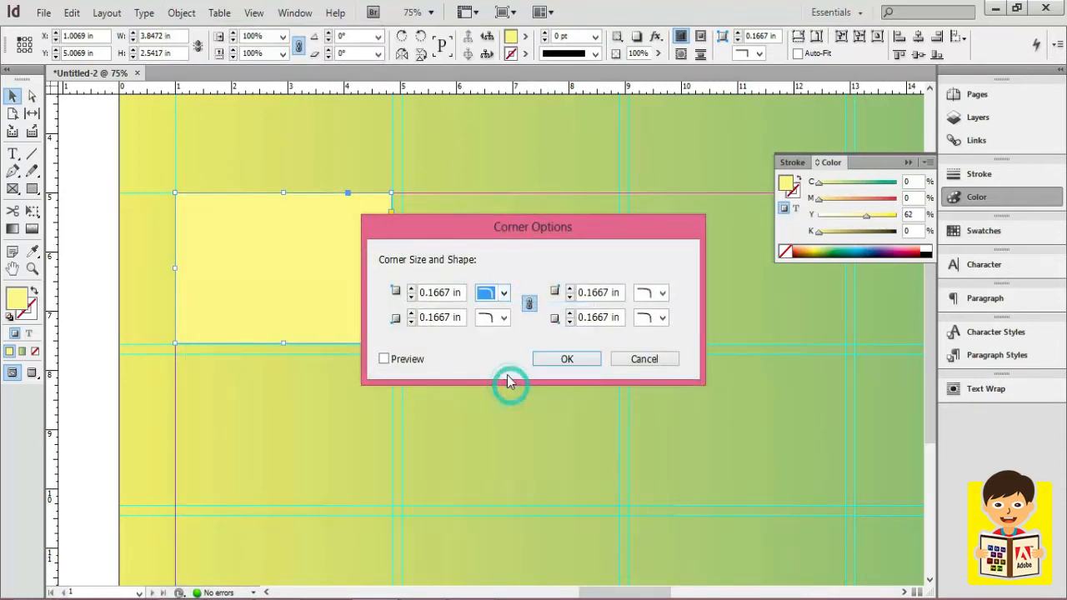
pyautogui.click(401, 361)
pyautogui.click(411, 288)
pyautogui.click(411, 289)
pyautogui.click(411, 288)
pyautogui.click(411, 289)
pyautogui.click(411, 289)
pyautogui.click(411, 288)
pyautogui.click(411, 297)
pyautogui.click(411, 297)
pyautogui.click(411, 297)
pyautogui.click(553, 359)
pyautogui.hscroll(-3, 118, 140)
pyautogui.click(140, 197)
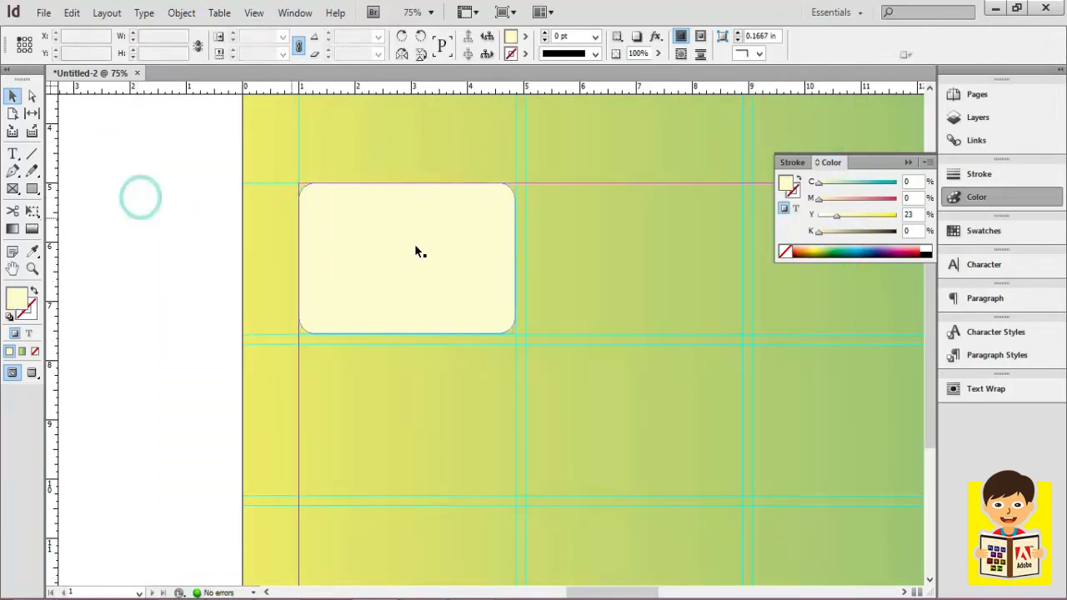
pyautogui.click(414, 243)
pyautogui.click(170, 230)
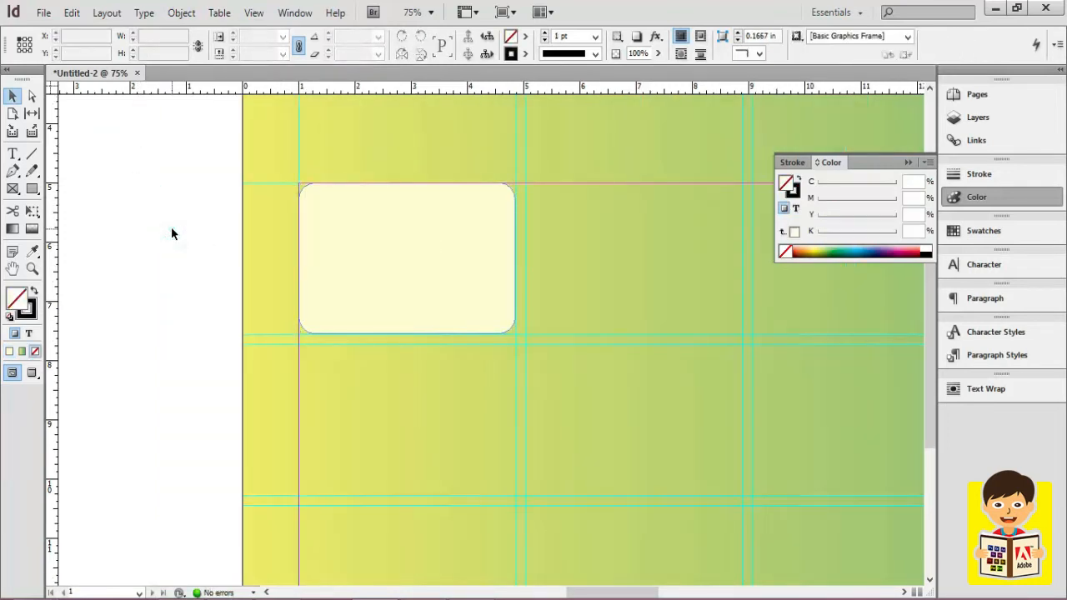
# - Draw a rectangle about 1.5 by 0.5 in near the card's upper-right corner and fill it with green, C 60, M 0, Y 85, K 13
pyautogui.hotkey('ctrl', '=')
pyautogui.press('m')
pyautogui.moveTo(423, 245); pyautogui.dragTo(538, 286)
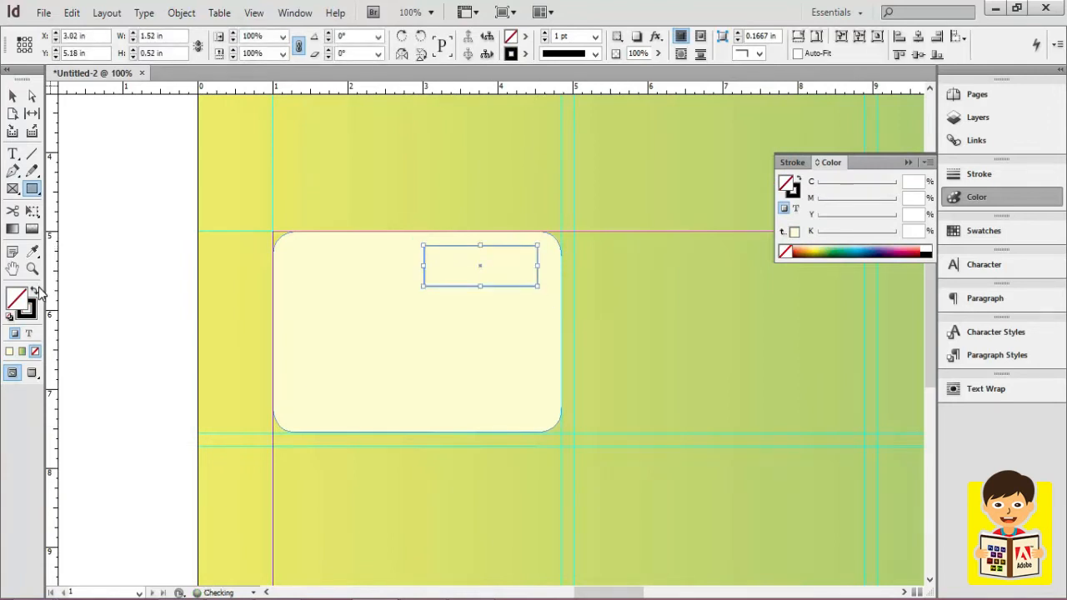
pyautogui.click(34, 289)
pyautogui.click(928, 162)
pyautogui.click(906, 209)
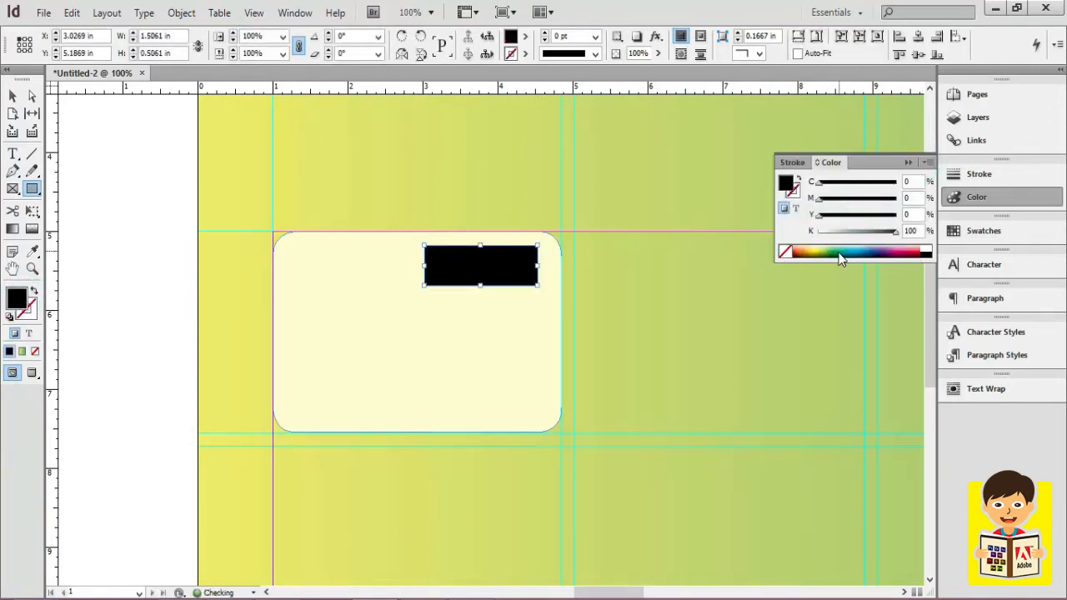
pyautogui.click(836, 252)
pyautogui.click(866, 184)
# - Apply Fancy corners to all four corners of the small green rectangle
pyautogui.click(12, 96)
pyautogui.hotkey('ctrl', '=')
pyautogui.click(181, 12)
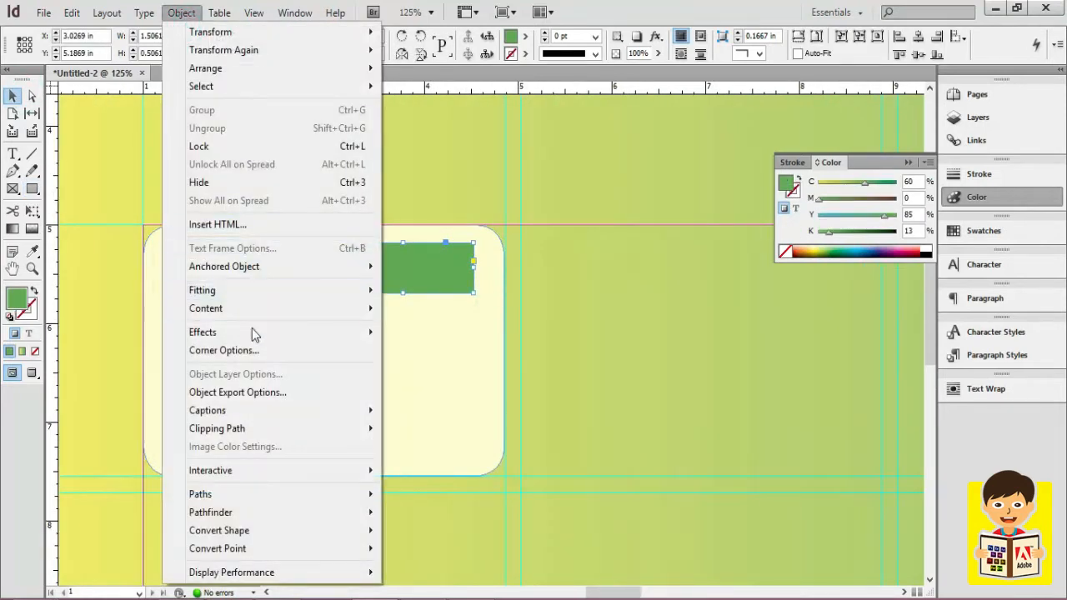
pyautogui.click(223, 350)
pyautogui.moveTo(534, 230); pyautogui.dragTo(718, 205)
pyautogui.click(684, 270)
pyautogui.click(684, 307)
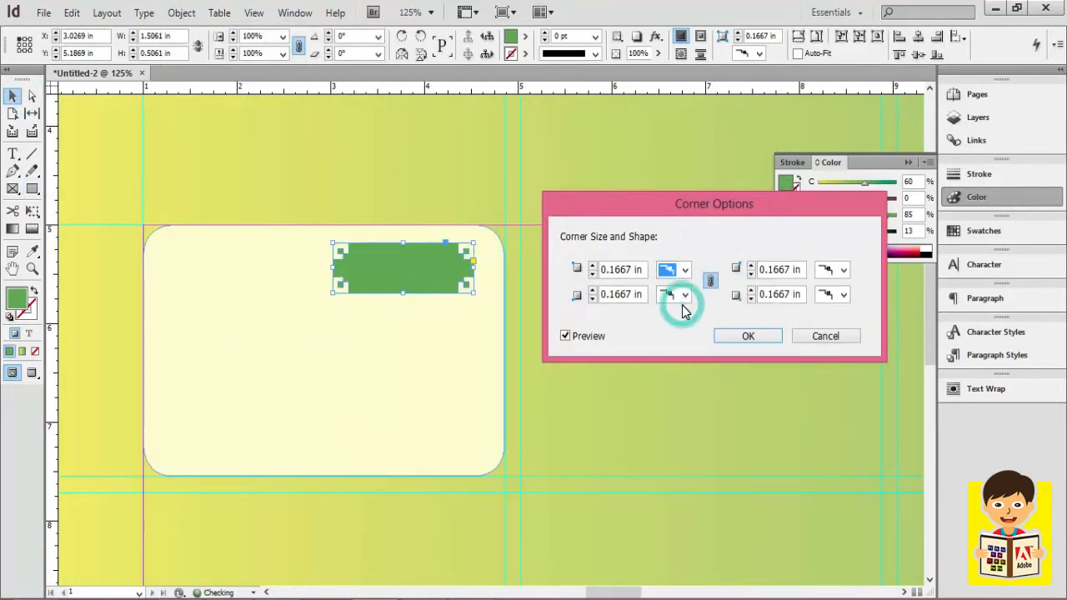
# - Draw a text frame about 1.07 by 0.89 in across the page's left edge and paste "₹35" into it from the Notepad text
pyautogui.click(15, 154)
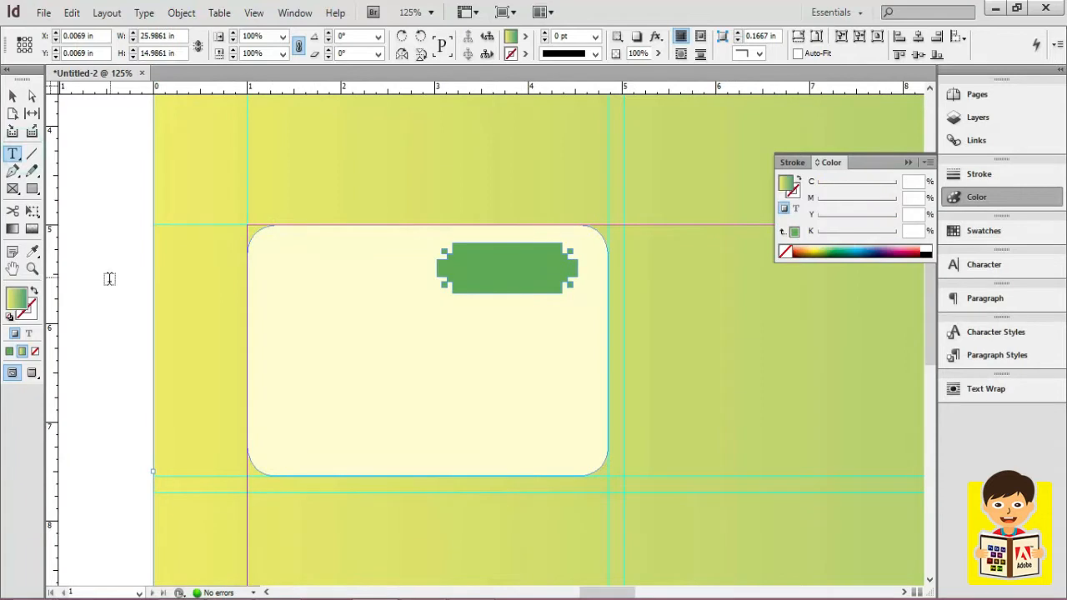
pyautogui.moveTo(114, 287); pyautogui.dragTo(215, 374)
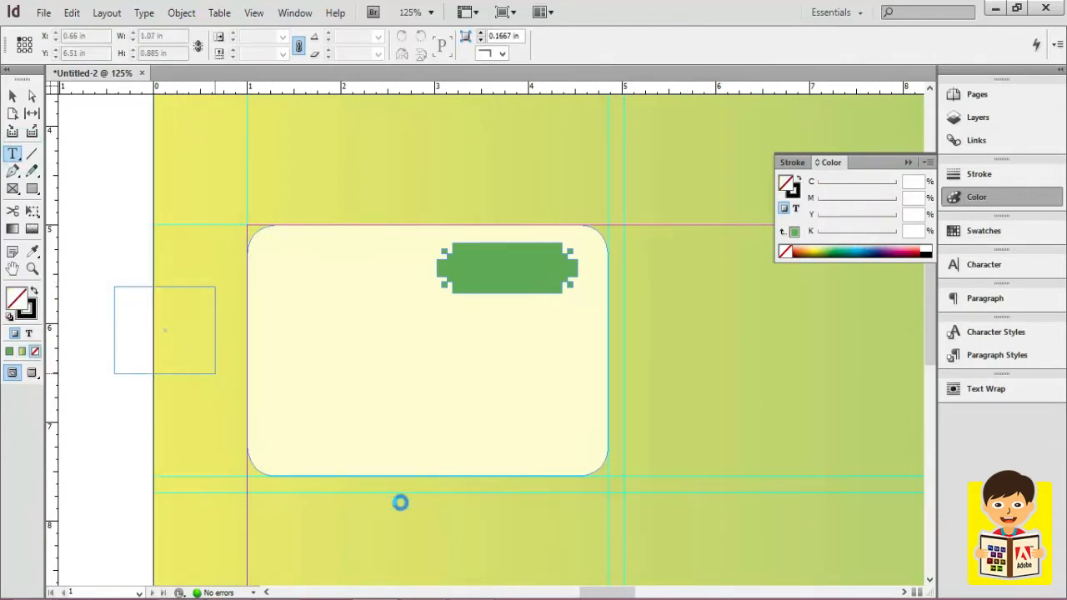
pyautogui.click(475, 599)
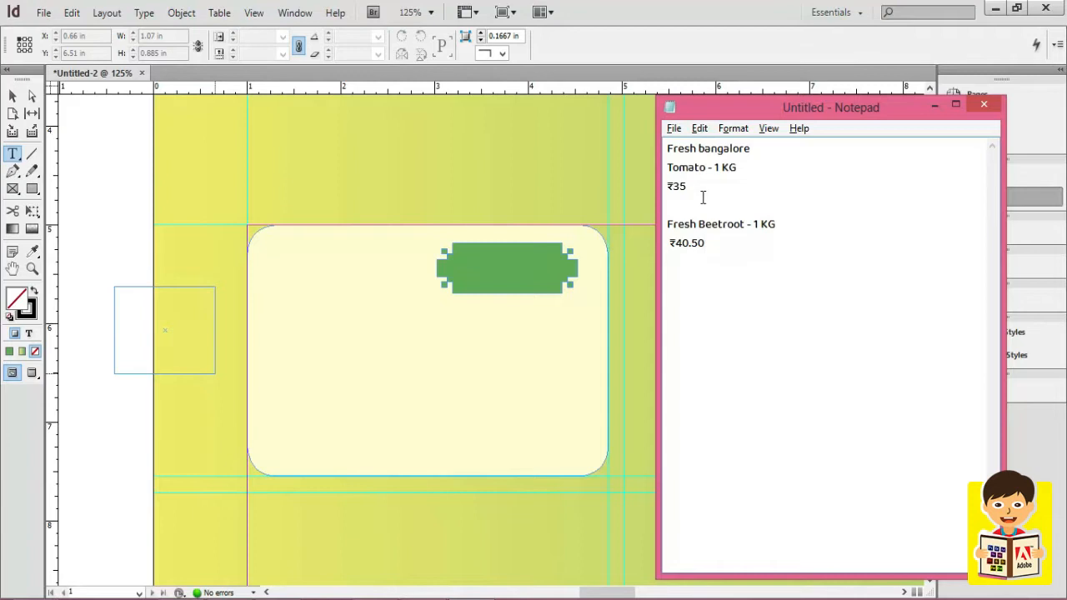
pyautogui.moveTo(705, 187); pyautogui.dragTo(667, 187)
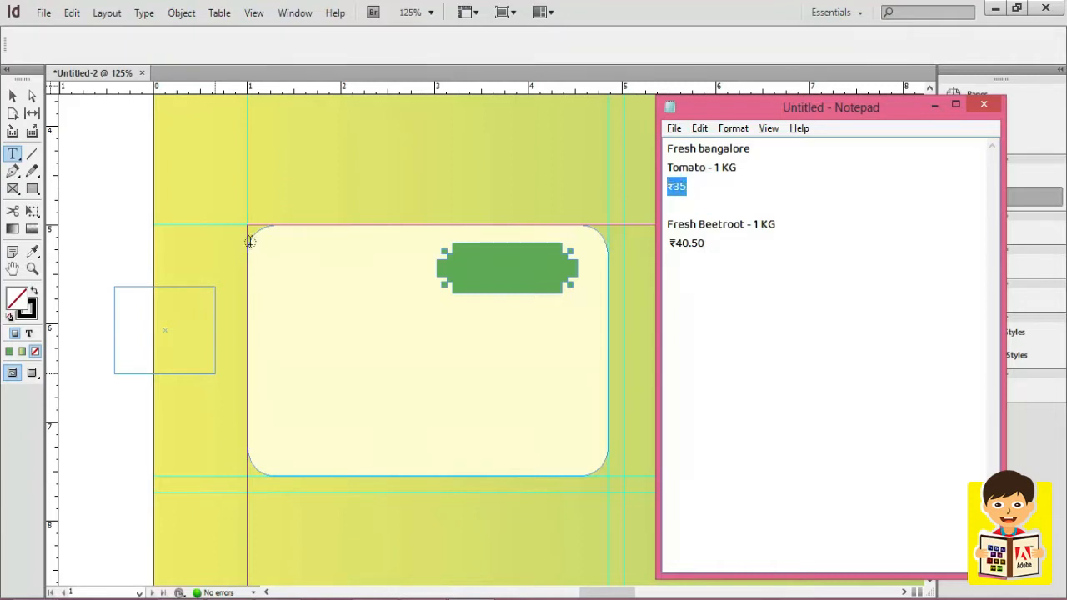
pyautogui.hotkey('ctrl', 'c')
pyautogui.hotkey('alt', 'Tab')
pyautogui.hotkey('ctrl', 'v')
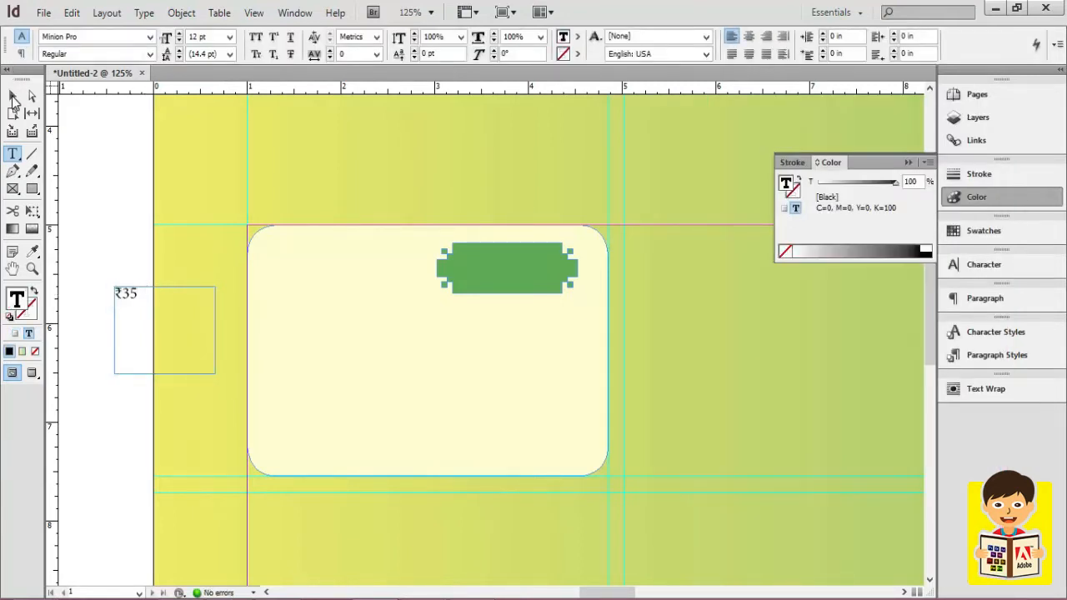
# - Enlarge the "₹35" text to 22 pt and move its frame onto the green label
pyautogui.moveTo(136, 294); pyautogui.dragTo(115, 293)
pyautogui.hotkey('ctrl', 'shift', '.')
pyautogui.hotkey('ctrl', 'shift', '.')
pyautogui.hotkey('ctrl', 'shift', '.')
pyautogui.hotkey('ctrl', 'shift', '.')
pyautogui.hotkey('ctrl', 'shift', '.')
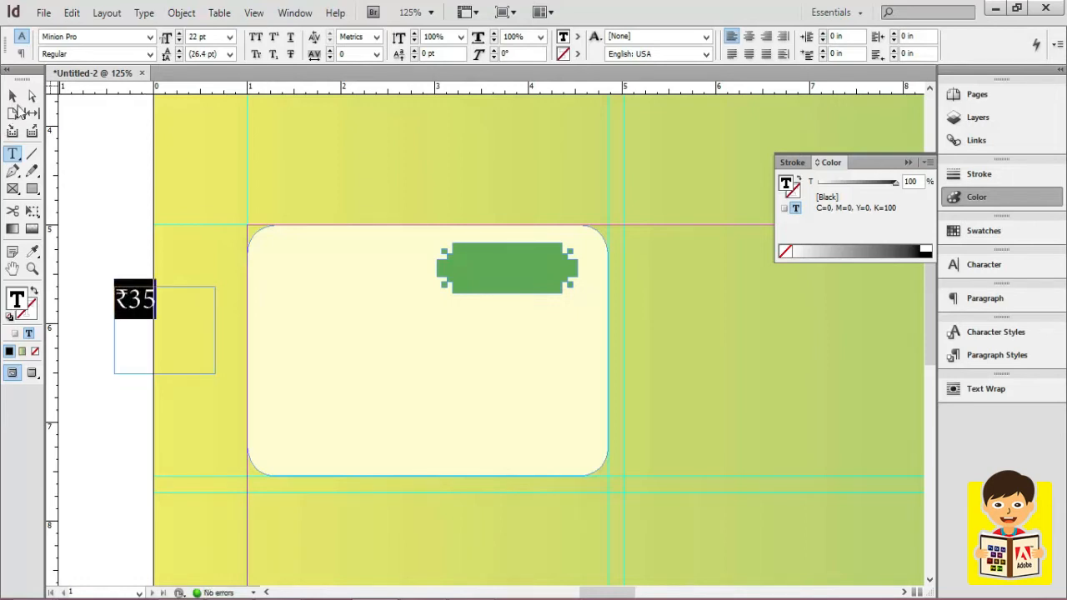
pyautogui.click(12, 95)
pyautogui.moveTo(131, 307); pyautogui.dragTo(494, 277)
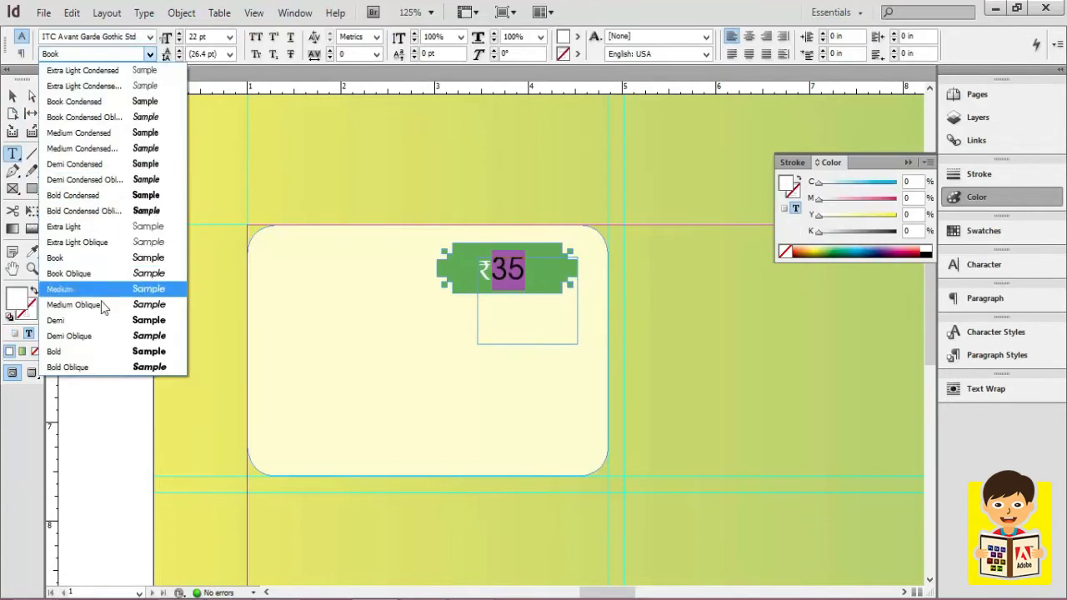
# - Set the price digits in white ITC Avant Garde Gothic Std Demi and fit the frame to its content
pyautogui.click(99, 314)
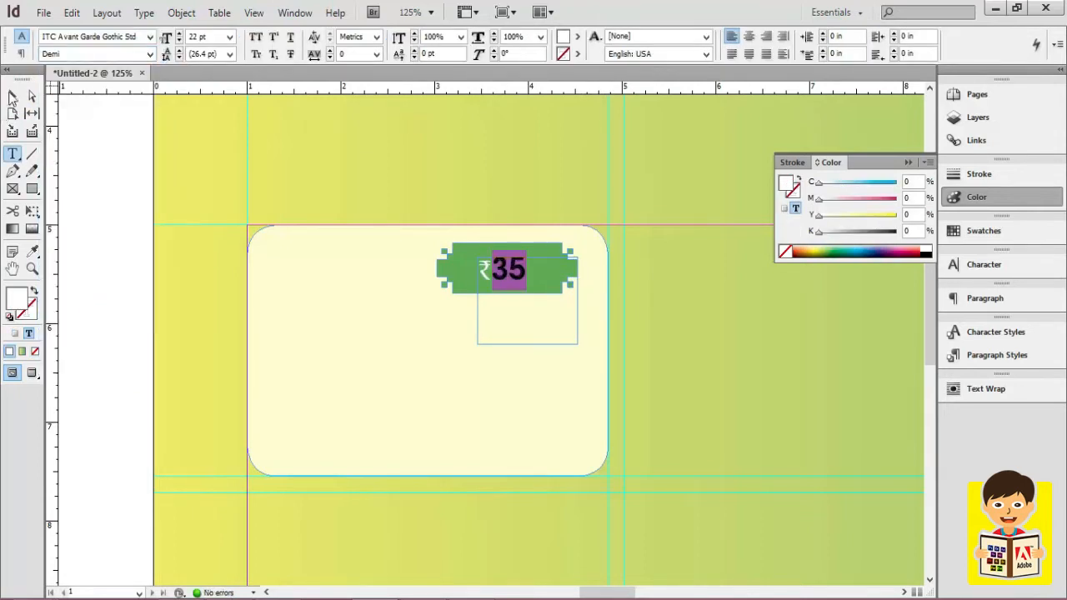
pyautogui.click(12, 95)
pyautogui.hotkey('ctrl', 'alt', 'c')
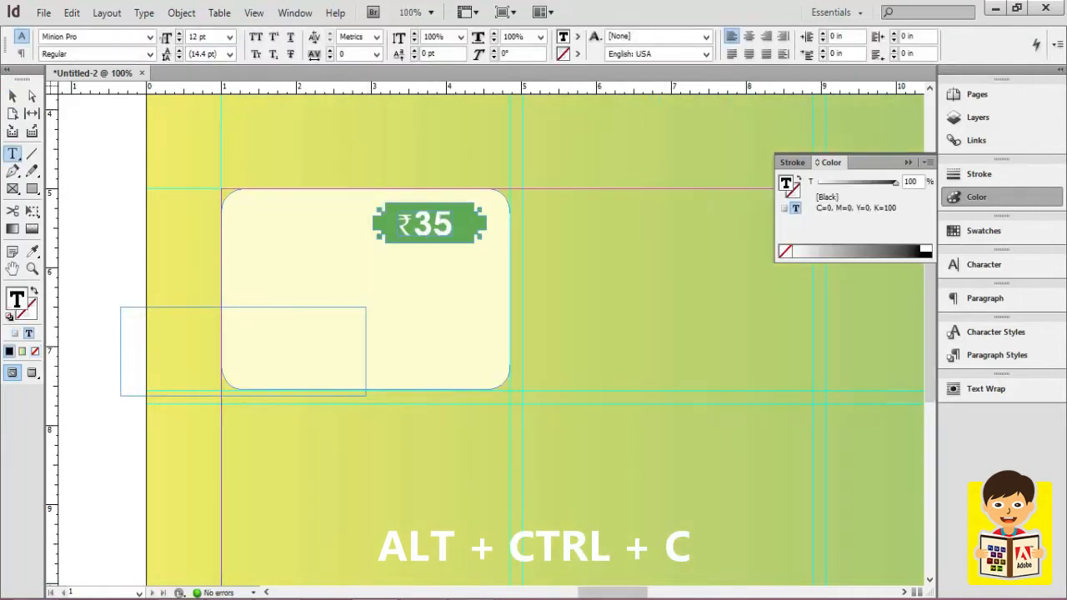
# - Paste "Fresh bangalore" and "Tomato - 1 KG" from Notepad into a text frame about 3.27 by 1.13 in across the card's left edge
pyautogui.click(616, 599)
pyautogui.moveTo(743, 167); pyautogui.dragTo(667, 148)
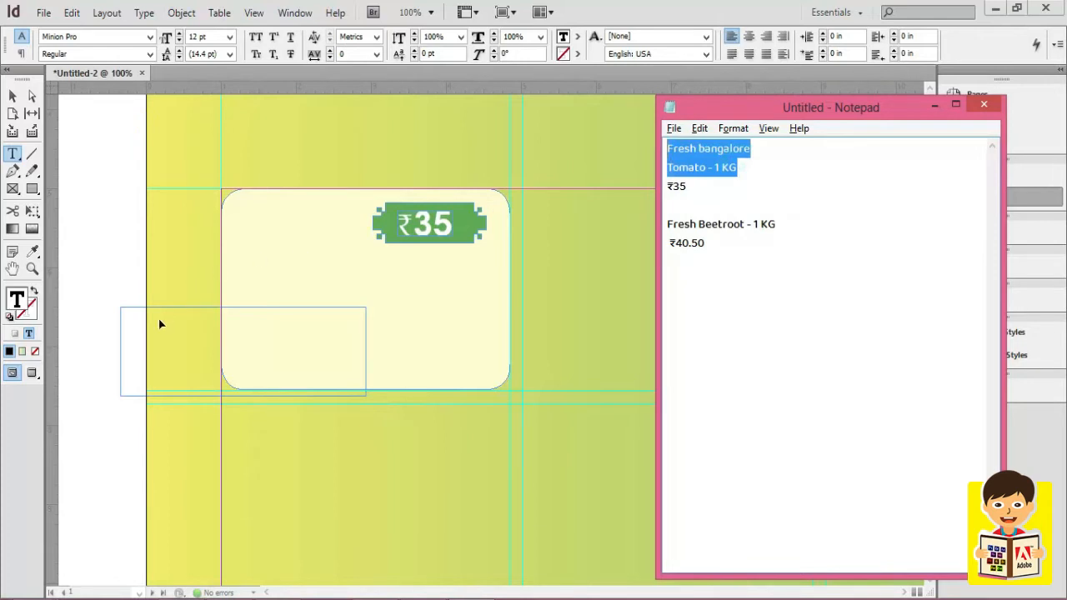
pyautogui.click(124, 316)
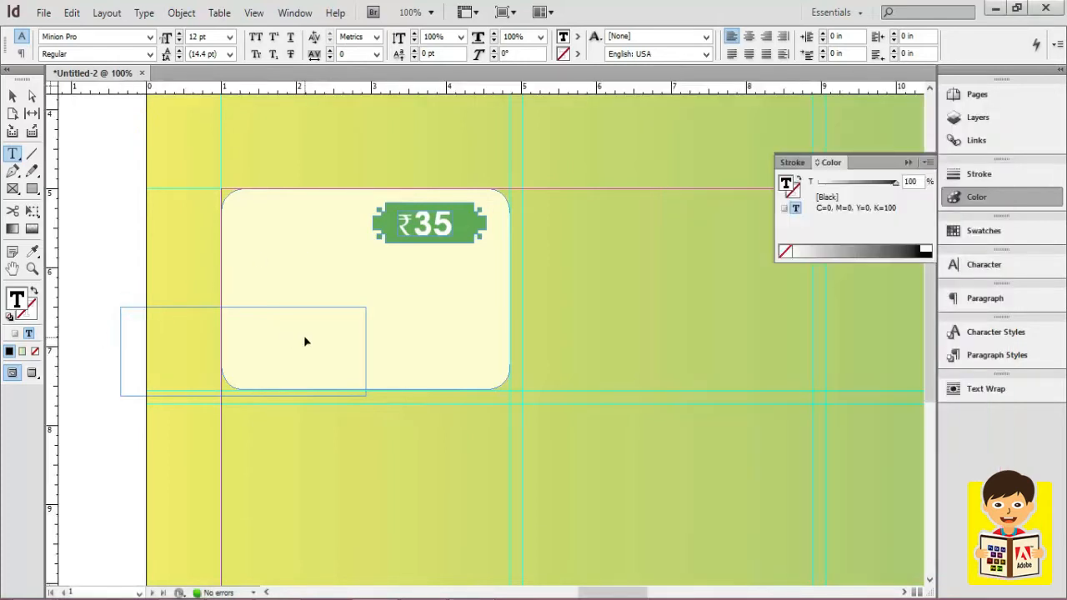
pyautogui.hotkey('ctrl', 'v')
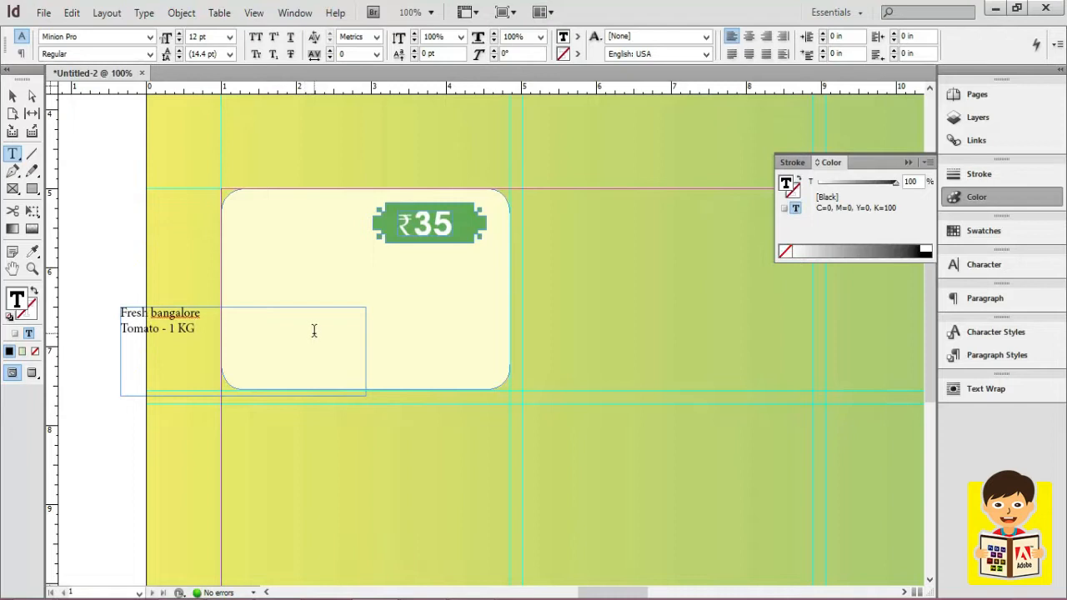
# - Set the product text to Bold Caption, with its frame moved and resized to span the card's width near the lower edge
pyautogui.press('Escape')
pyautogui.moveTo(164, 326); pyautogui.dragTo(286, 343)
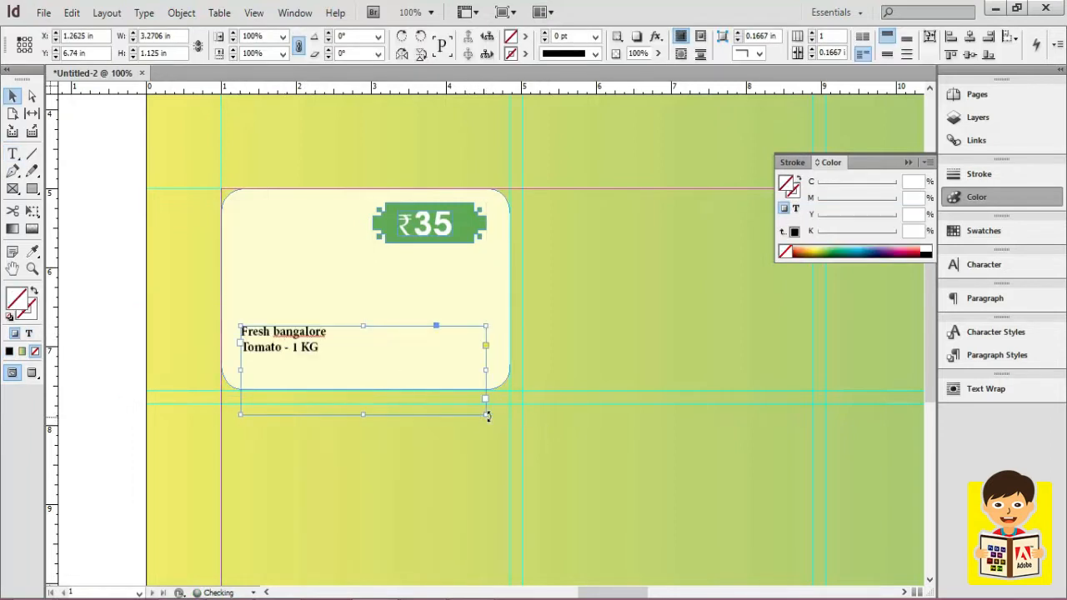
pyautogui.moveTo(486, 415); pyautogui.dragTo(510, 382)
pyautogui.moveTo(240, 354); pyautogui.dragTo(221, 354)
# - Center both lines of the product text within their frame
pyautogui.doubleClick(324, 351)
pyautogui.hotkey('ctrl', 'a')
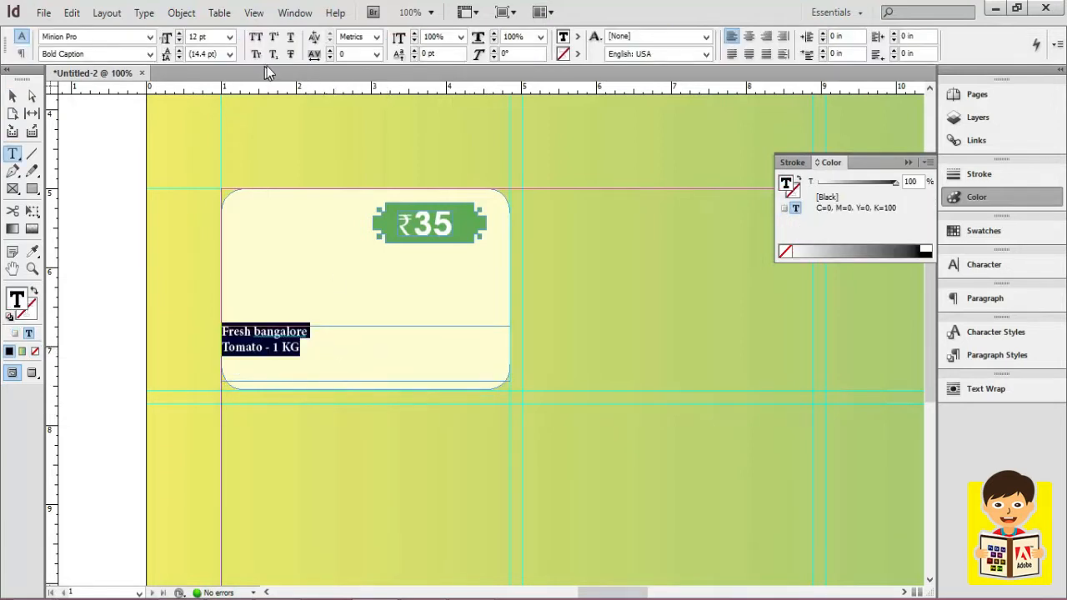
pyautogui.click(747, 37)
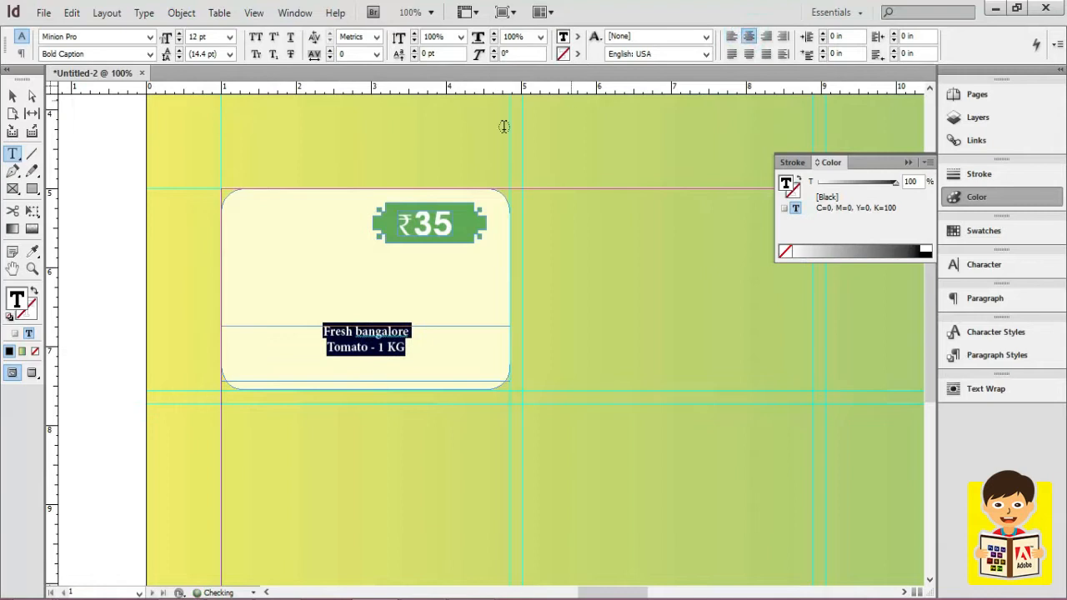
# - Set "1 KG" to 14 pt and color it red with C 0, M 100, Y 100, K 0
pyautogui.click(389, 345)
pyautogui.moveTo(405, 347); pyautogui.dragTo(378, 347)
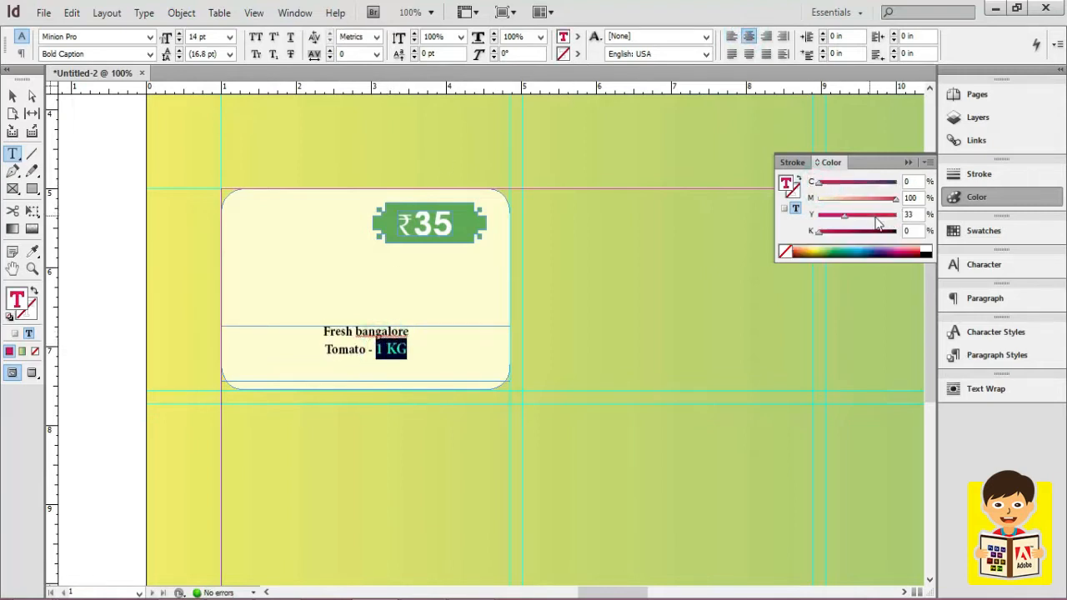
pyautogui.moveTo(875, 219); pyautogui.dragTo(899, 215)
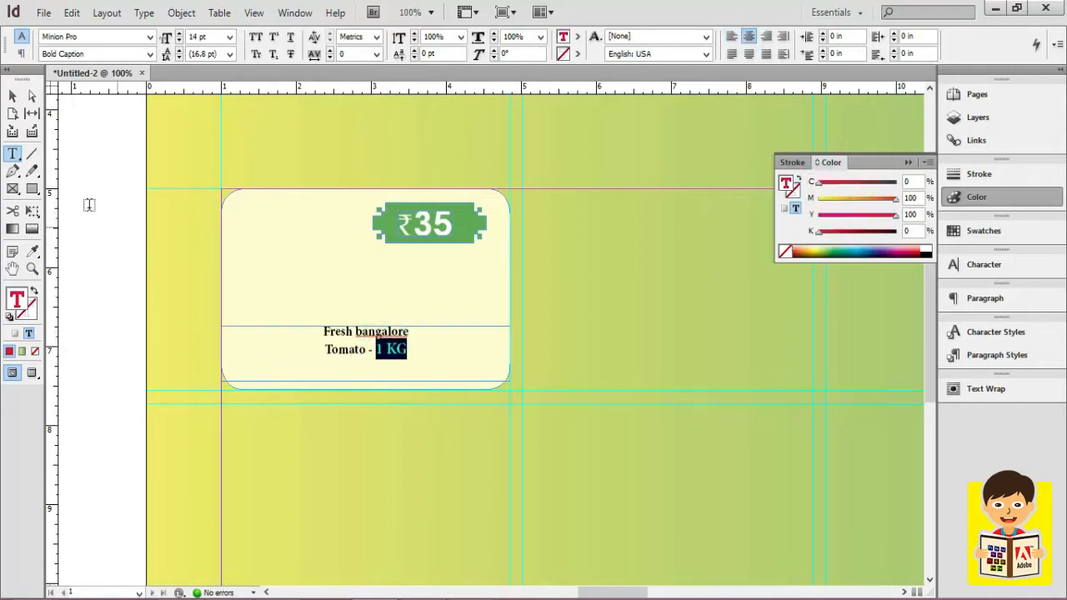
# - Fit the product text frame to its content and nudge it down toward the card's lower edge
pyautogui.click(13, 97)
pyautogui.click(94, 266)
pyautogui.click(364, 348)
pyautogui.hotkey('ctrl', 'alt', 'c')
pyautogui.press('Down')
pyautogui.press('Down')
pyautogui.press('Down')
pyautogui.press('Down')
pyautogui.press('Down')
pyautogui.press('Down')
pyautogui.press('Down')
pyautogui.press('Down')
pyautogui.press('Down')
pyautogui.press('Down')
pyautogui.press('Down')
pyautogui.press('Down')
pyautogui.press('Down')
pyautogui.press('Down')
pyautogui.press('Down')
# - Draw a thin black-filled rectangle about 2.21 by 0.03 in above the product text and preview the page
pyautogui.press('m')
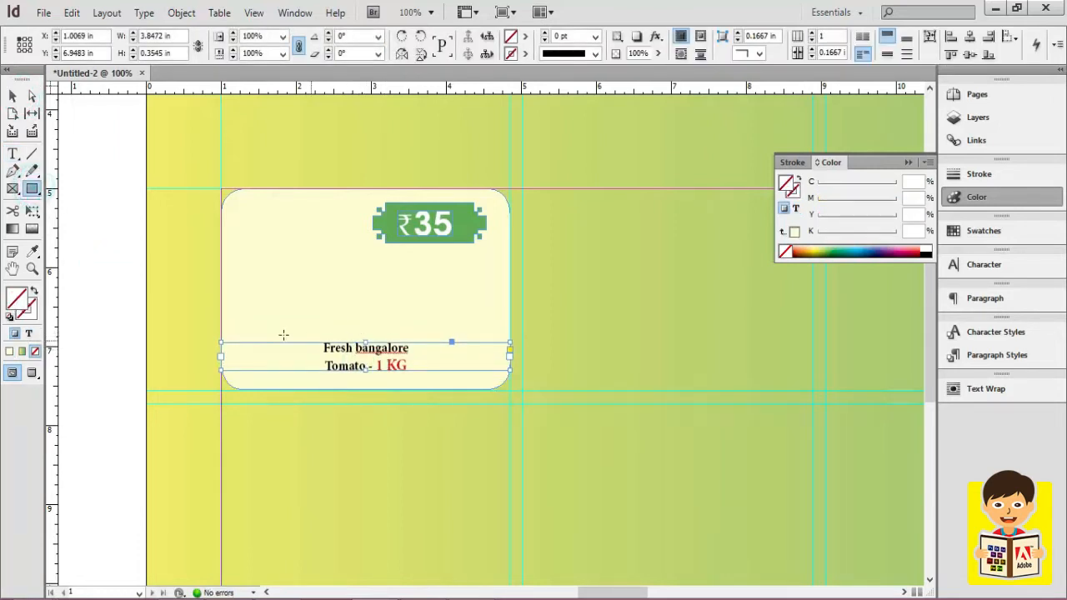
pyautogui.moveTo(270, 318)
pyautogui.mouseDown()
pyautogui.moveTo(452, 328)
pyautogui.moveTo(437, 321)
pyautogui.mouseUp()
pyautogui.click(34, 292)
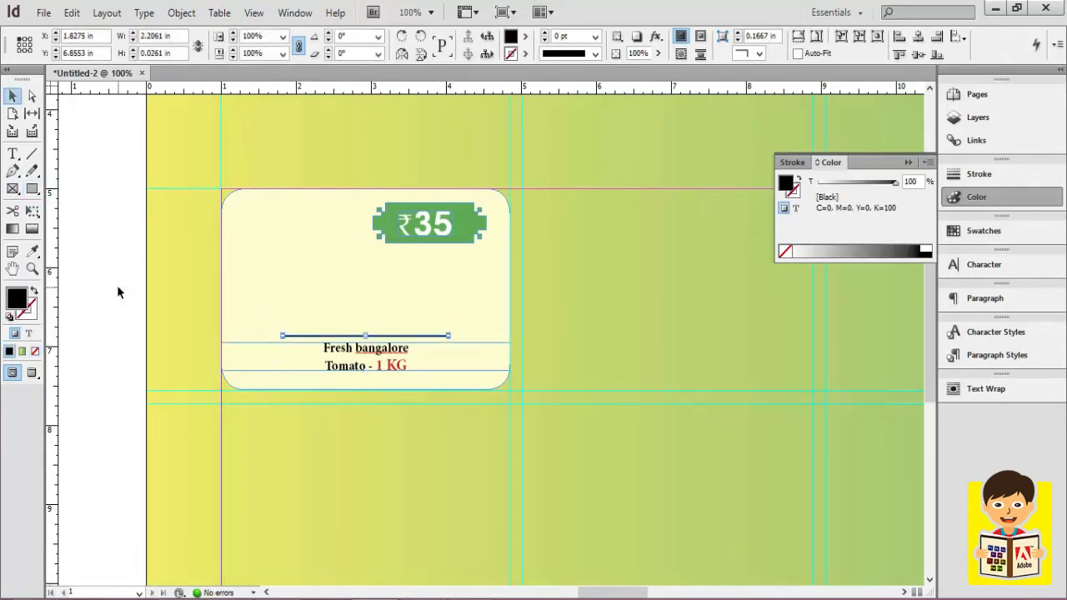
pyautogui.click(119, 288)
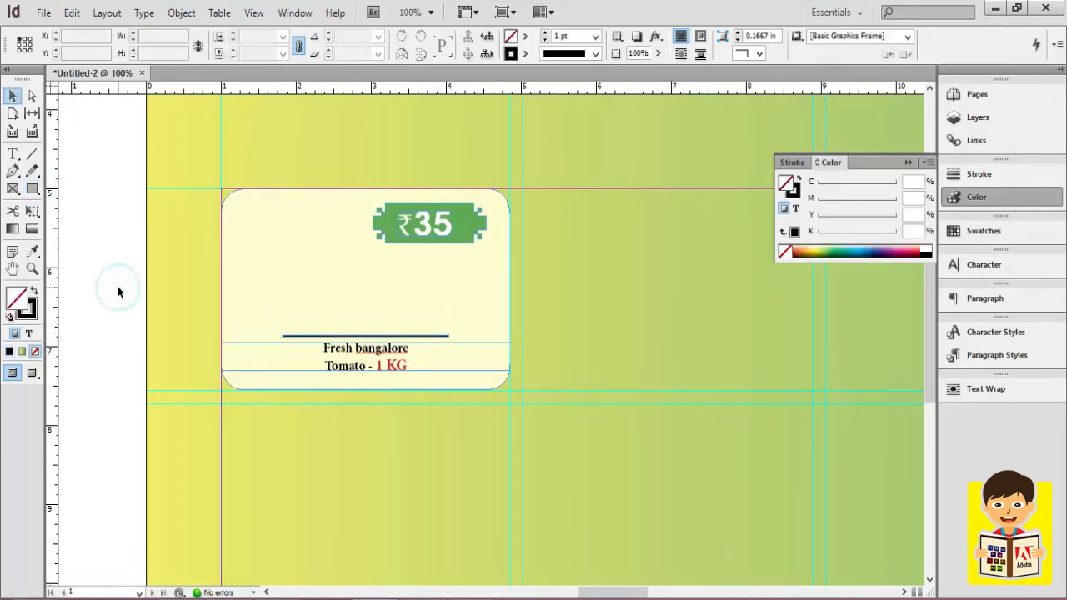
pyautogui.press('w')
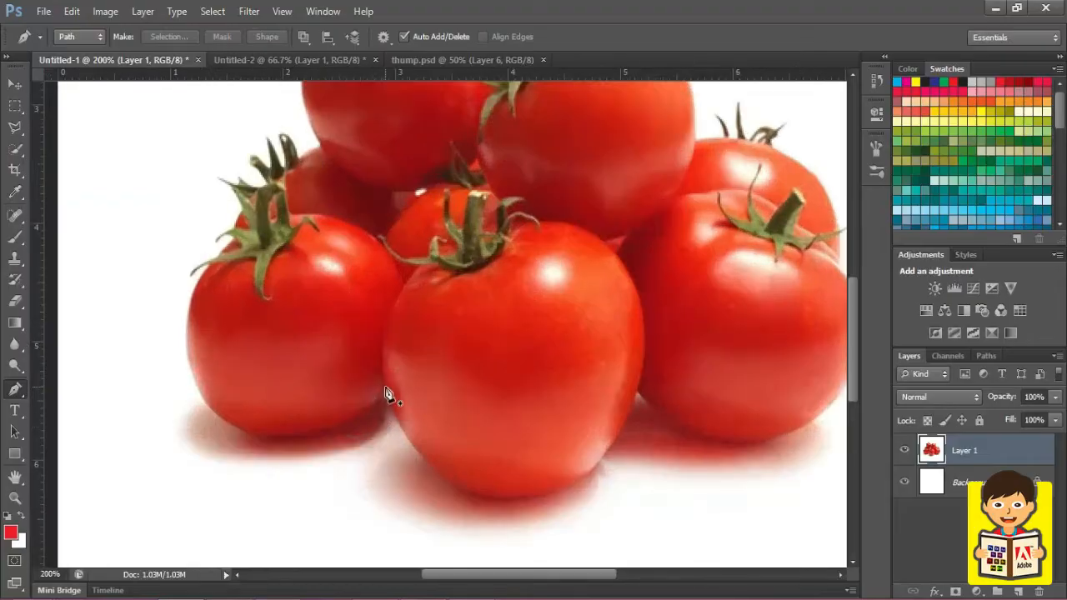
# - In Photoshop, trace the lower and outer left edge of the lower-left tomato with the Pen tool
pyautogui.click(283, 437)
pyautogui.moveTo(245, 432); pyautogui.dragTo(223, 440)
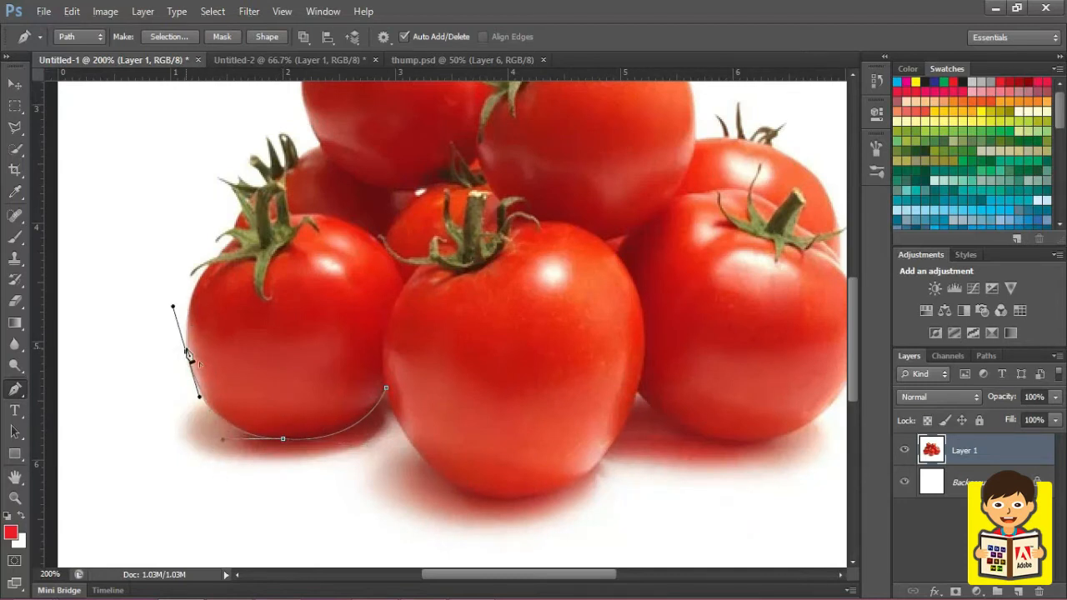
pyautogui.moveTo(210, 267); pyautogui.dragTo(217, 259)
pyautogui.moveTo(173, 305); pyautogui.dragTo(187, 308)
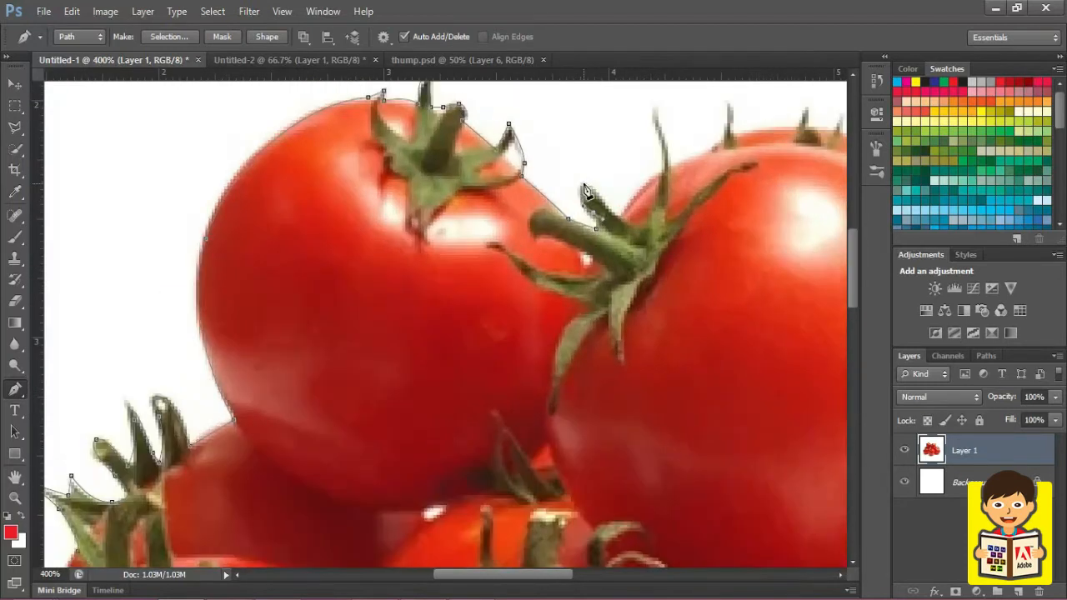
# - Continue the path around the stem and leaf tips on the left side of the upper-right tomato
pyautogui.click(584, 181)
pyautogui.moveTo(640, 183); pyautogui.dragTo(661, 183)
pyautogui.moveTo(658, 130); pyautogui.dragTo(655, 104)
pyautogui.click(671, 163)
pyautogui.click(718, 142)
pyautogui.moveTo(726, 97); pyautogui.dragTo(720, 67)
pyautogui.keyDown('alt'); pyautogui.click(727, 97); pyautogui.keyUp('alt')
pyautogui.moveTo(778, 155); pyautogui.dragTo(609, 190)
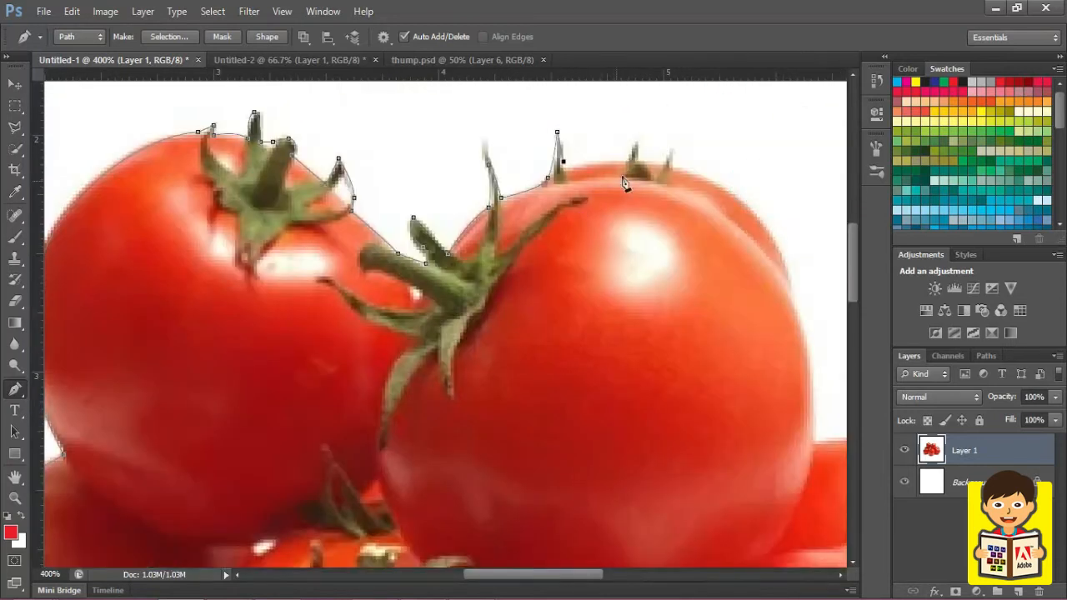
# - Extend the path over the remaining top leaf tips and down around the right-hand tomatoes to the lower-right tomato's base
pyautogui.keyDown('alt'); pyautogui.click(626, 162); pyautogui.keyUp('alt')
pyautogui.click(639, 138)
pyautogui.click(639, 158)
pyautogui.click(663, 162)
pyautogui.click(673, 148)
pyautogui.click(673, 168)
pyautogui.moveTo(782, 260); pyautogui.dragTo(806, 333)
pyautogui.moveTo(842, 484); pyautogui.dragTo(731, 351)
pyautogui.moveTo(281, 452); pyautogui.dragTo(229, 400)
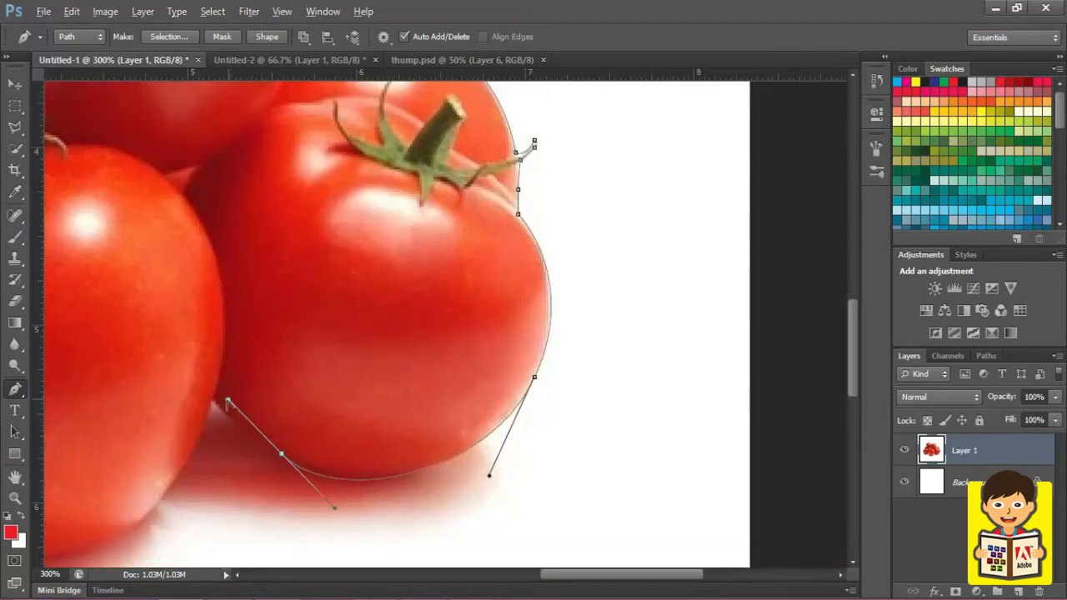
# - Trace beneath the front tomato and close the path at its starting point
pyautogui.click(211, 396)
pyautogui.moveTo(366, 335); pyautogui.dragTo(547, 213)
pyautogui.moveTo(289, 415); pyautogui.dragTo(226, 430)
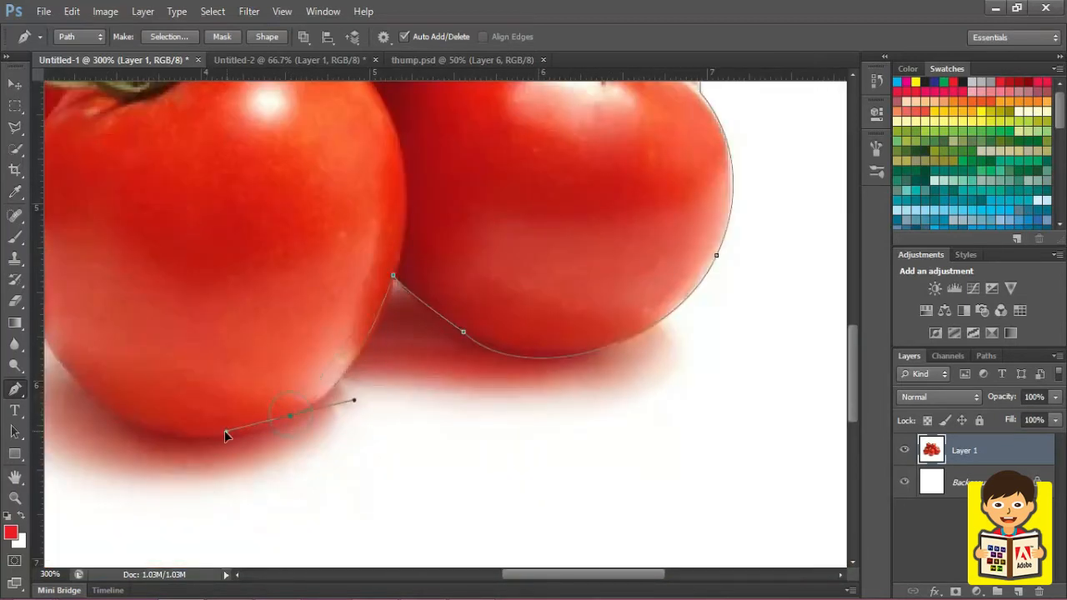
pyautogui.scroll(-1, 275, 292)
pyautogui.moveTo(185, 310); pyautogui.dragTo(382, 346)
pyautogui.moveTo(300, 315); pyautogui.dragTo(249, 178)
pyautogui.hotkey('ctrl', '-')
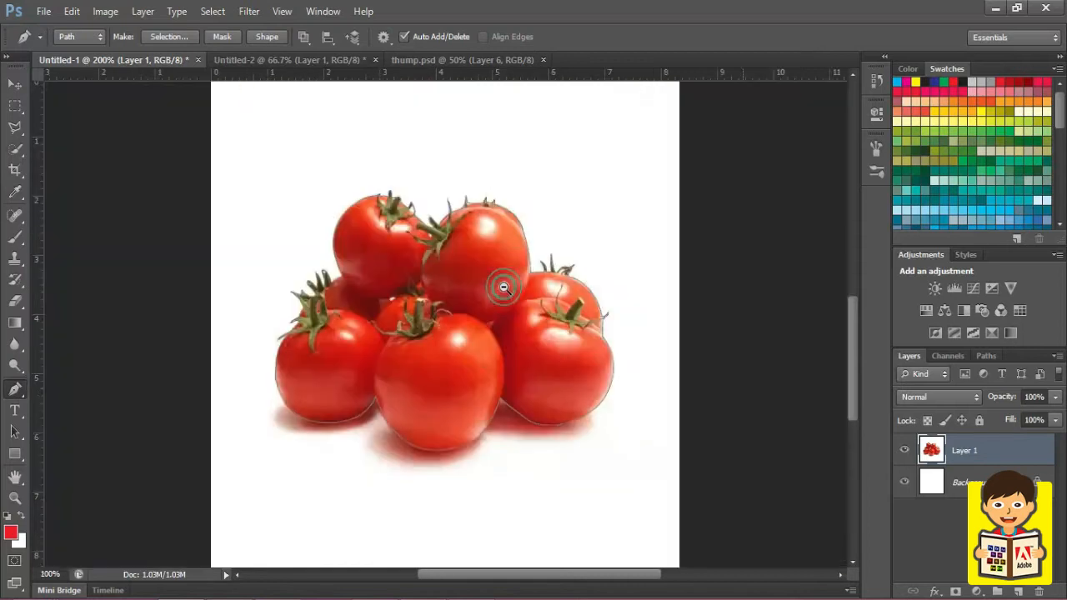
# - Save the tomato outline's work path as Path 1
pyautogui.click(984, 356)
pyautogui.doubleClick(986, 376)
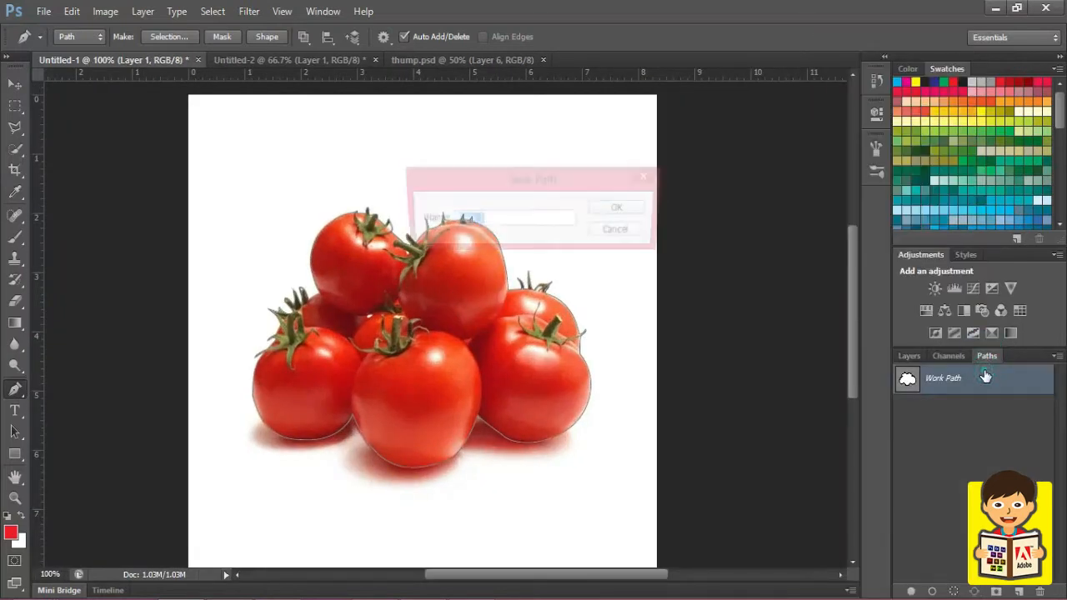
pyautogui.click(623, 210)
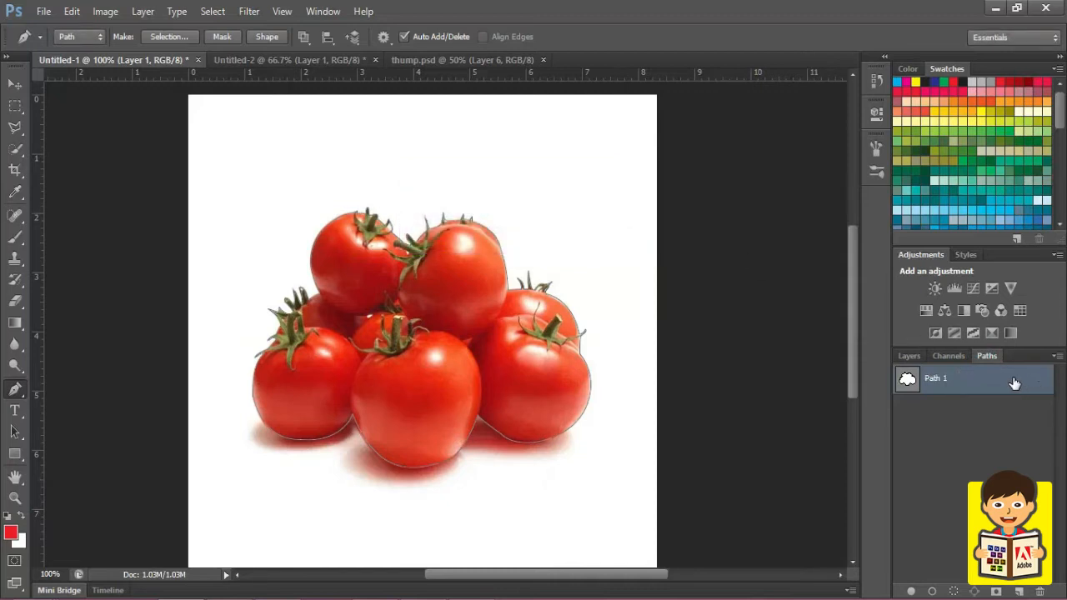
# - Save the tomato image as a JPEG copy named image3 in the "indesing class meterial" folder
pyautogui.hotkey('ctrl', 'shift', 's')
pyautogui.click(537, 346)
pyautogui.click(517, 451)
pyautogui.doubleClick(546, 325)
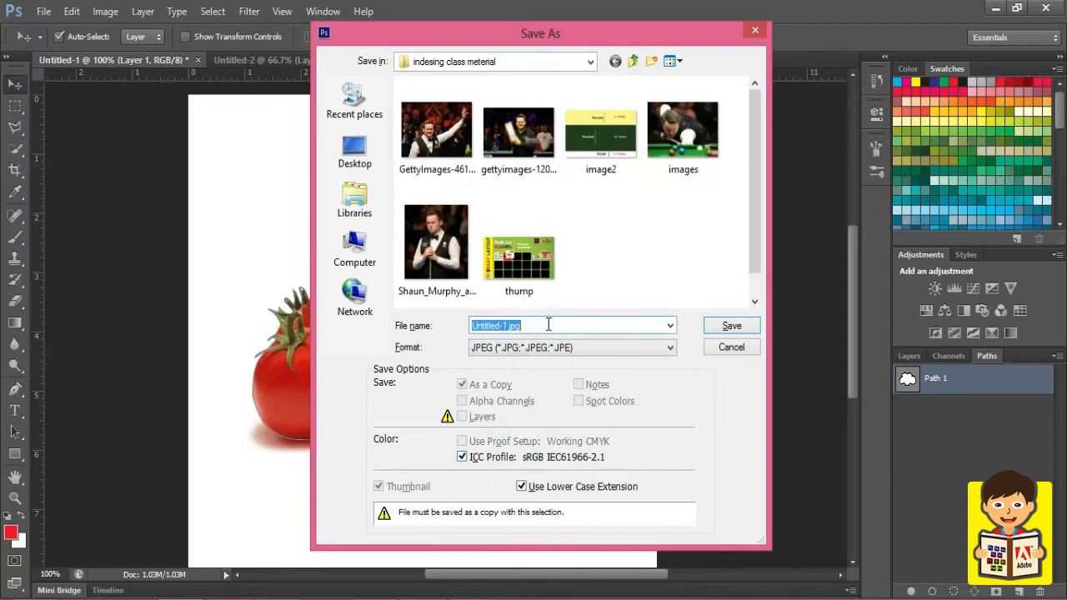
pyautogui.write('ima')
pyautogui.write('ge3')
pyautogui.press('Return')
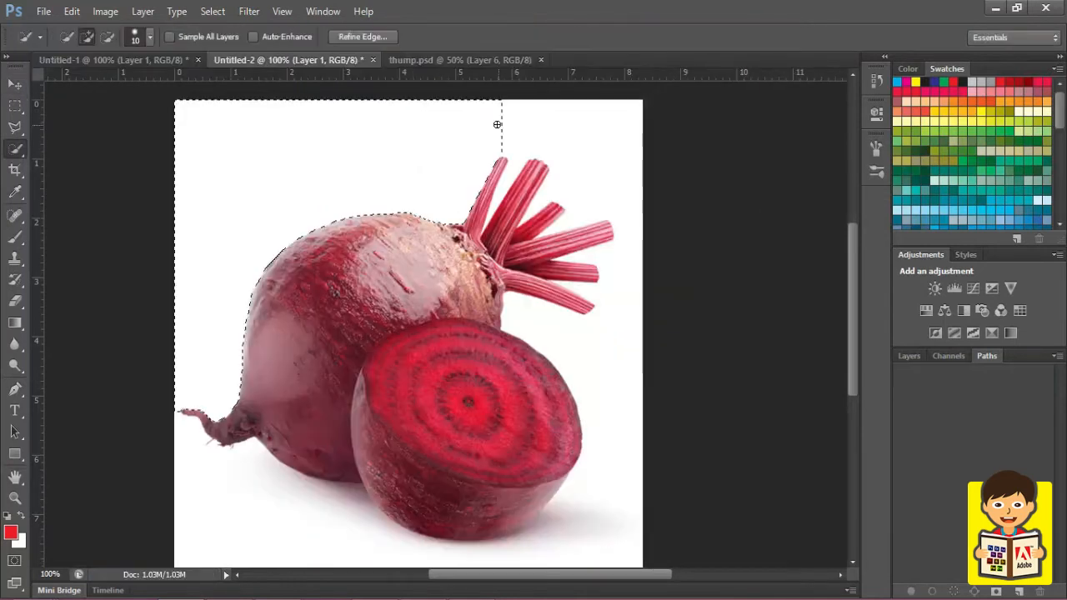
# - Select the white background and shadows all around the beetroots in Untitled-2 with the Quick Selection tool
pyautogui.click(498, 122)
pyautogui.moveTo(639, 233); pyautogui.dragTo(617, 257)
pyautogui.moveTo(598, 328)
pyautogui.mouseDown()
pyautogui.moveTo(583, 328)
pyautogui.moveTo(609, 243)
pyautogui.mouseUp()
pyautogui.press('space')
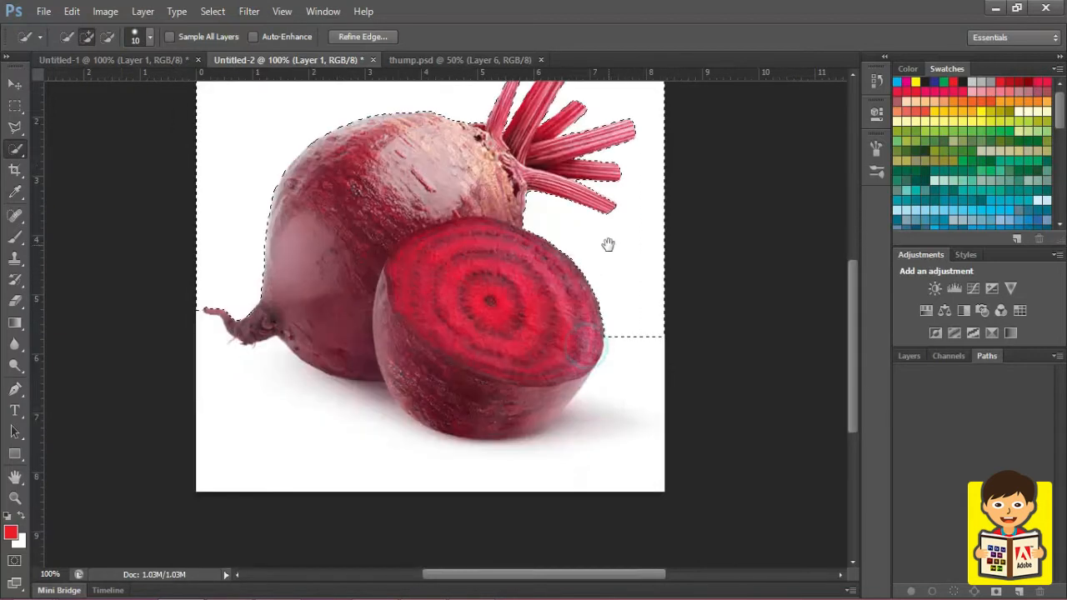
pyautogui.click(620, 309)
pyautogui.moveTo(573, 436); pyautogui.dragTo(464, 453)
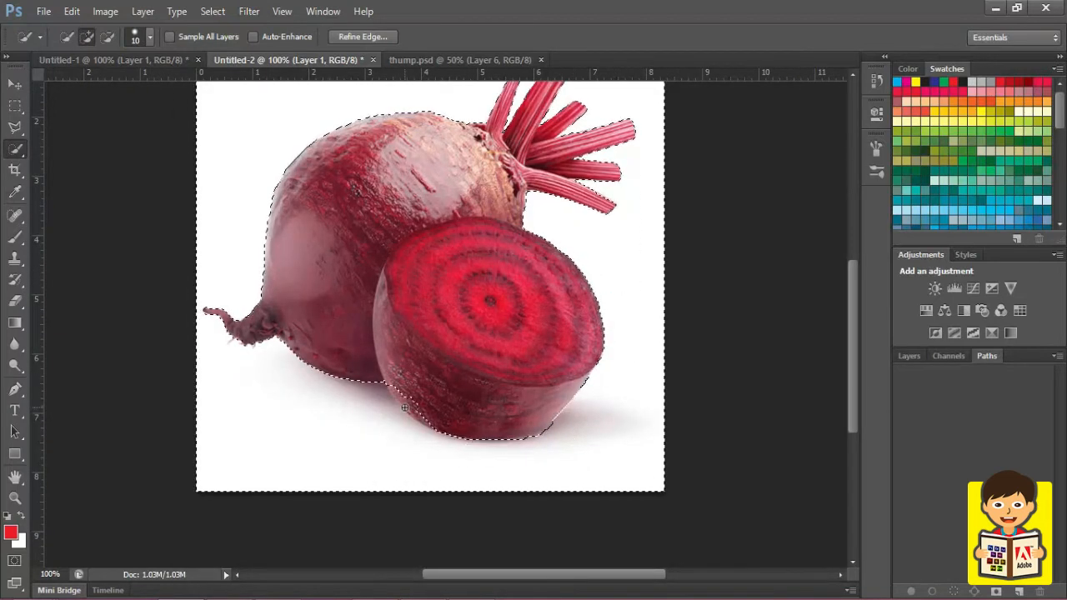
# - Convert the beetroot selection into a work path with 0.5 pixel tolerance and save it as Path 1
pyautogui.hotkey('ctrl', '-')
pyautogui.rightClick(479, 282)
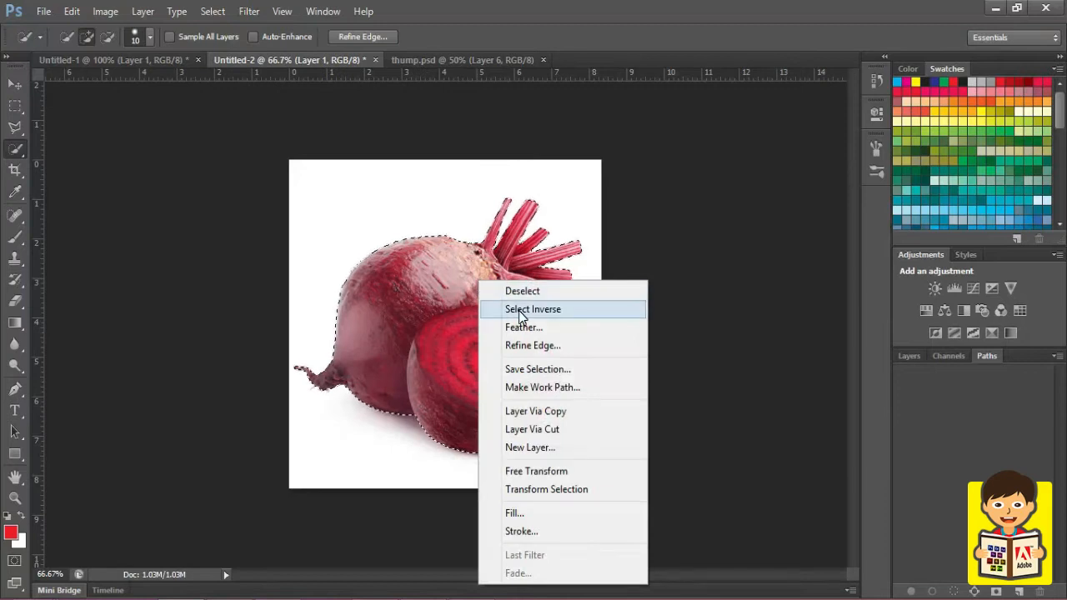
pyautogui.click(574, 388)
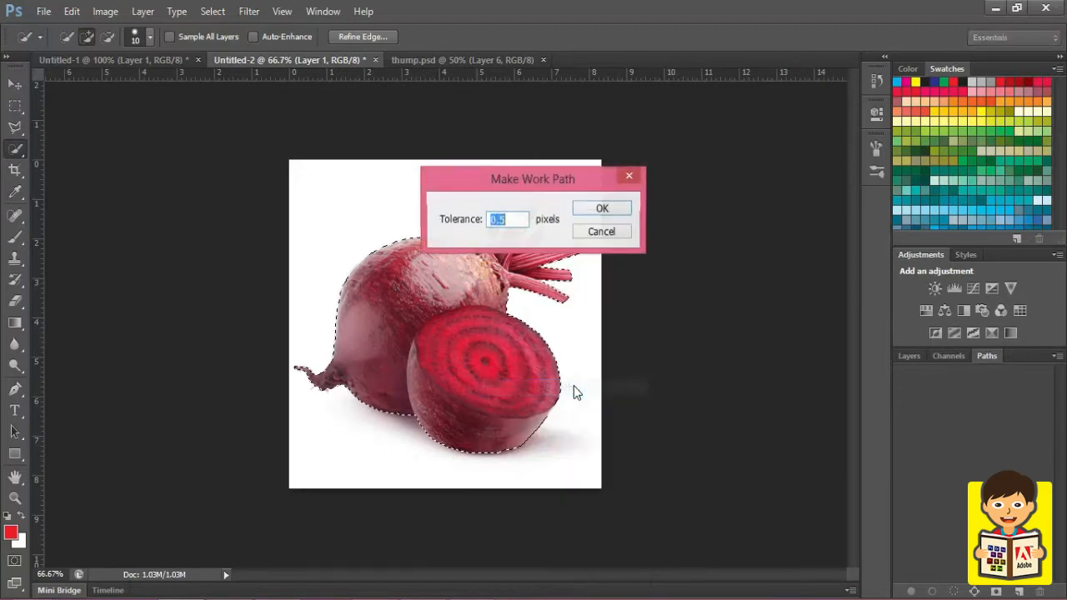
pyautogui.click(598, 213)
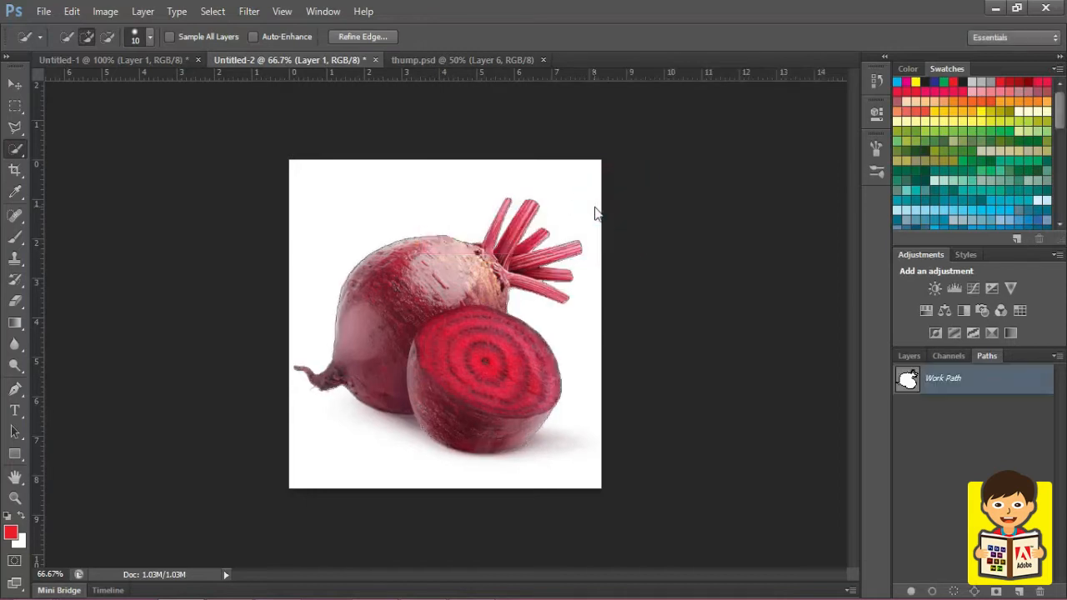
pyautogui.doubleClick(972, 379)
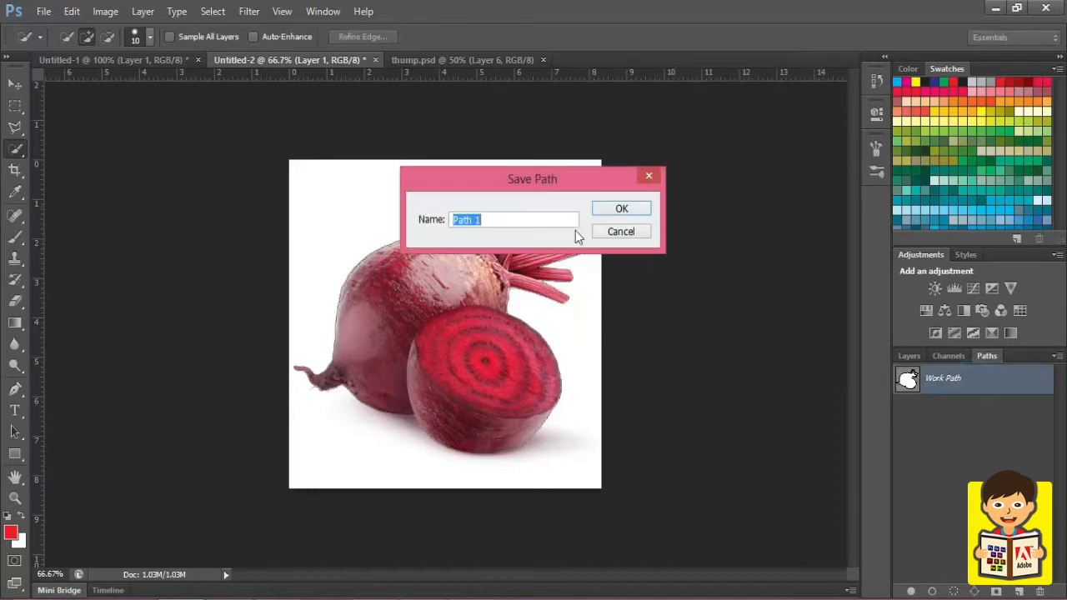
pyautogui.click(621, 209)
# - Save the beetroot image as a maximum-quality JPEG copy named image3 in the "indesing class meterial" folder
pyautogui.click(530, 330)
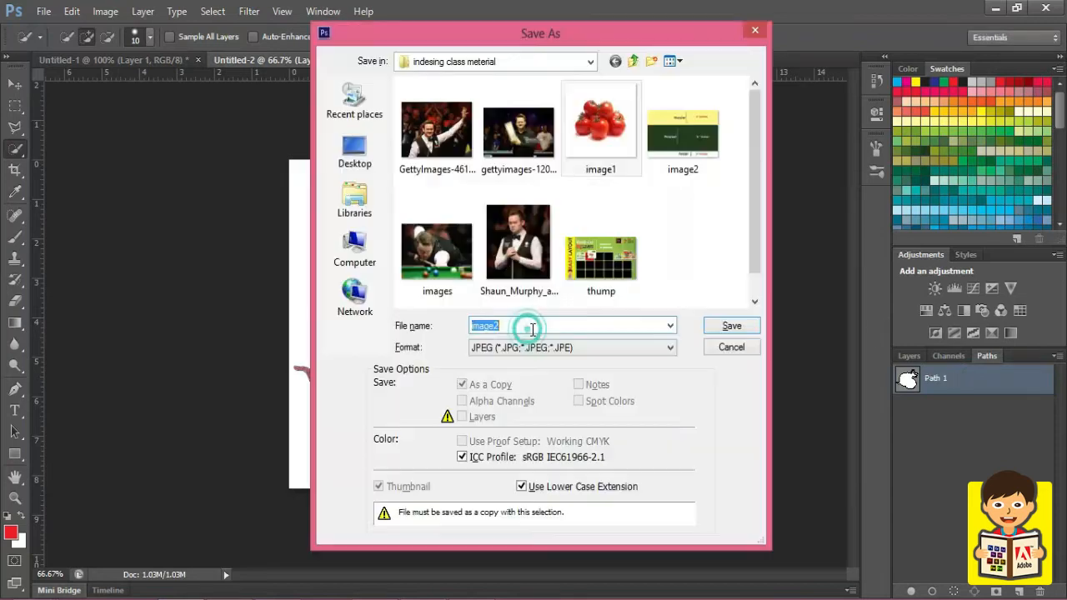
pyautogui.click(533, 329)
pyautogui.press('BackSpace')
pyautogui.write('3')
pyautogui.press('Return')
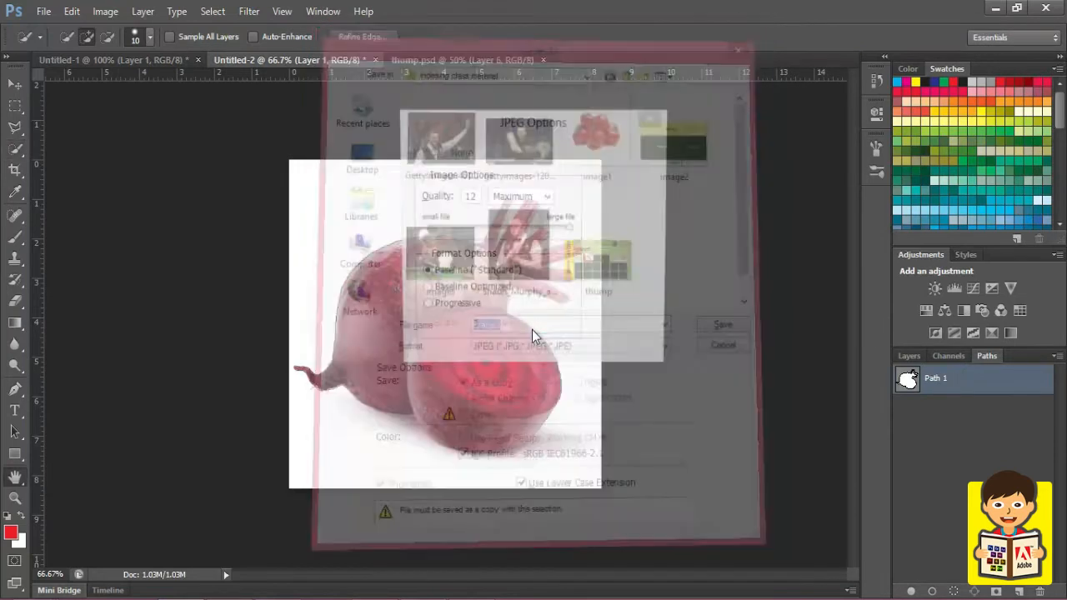
pyautogui.press('Return')
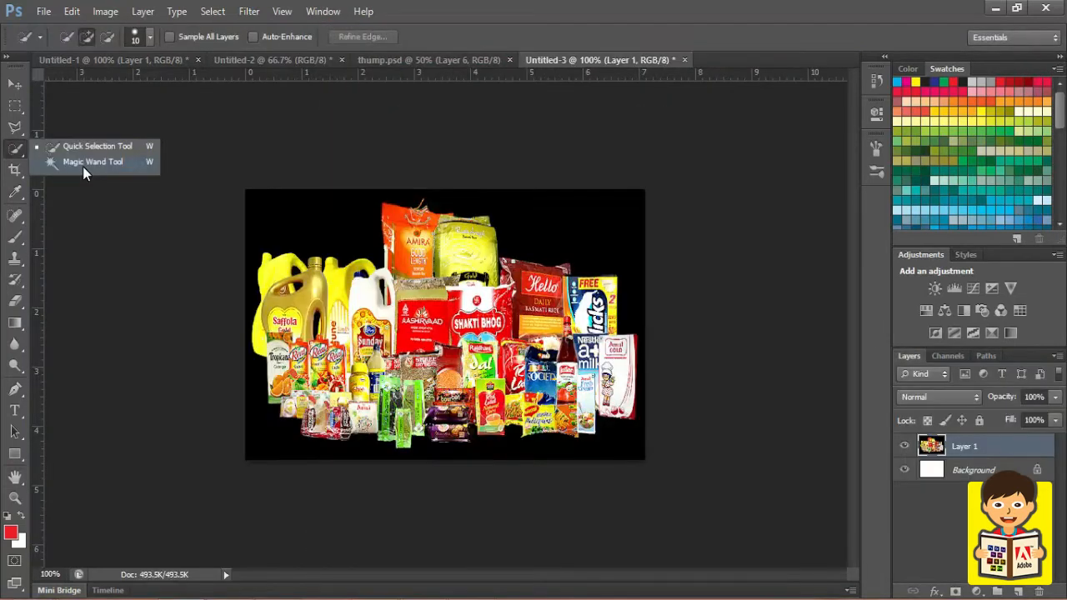
# - Select the black background around the grocery products with the Magic Wand, invert the selection and convert it into a work path
pyautogui.click(83, 166)
pyautogui.click(588, 247)
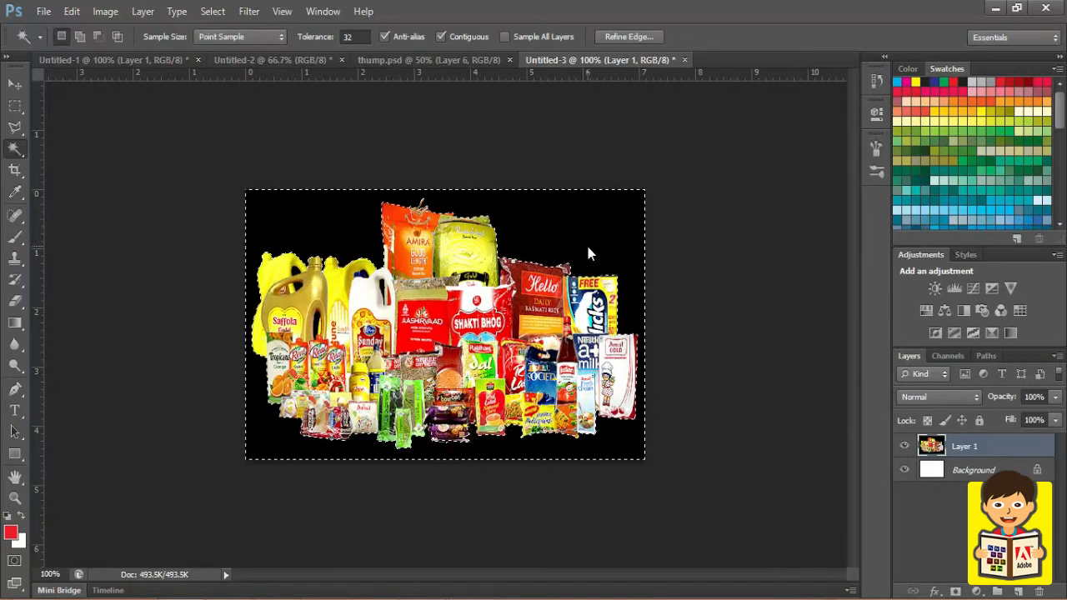
pyautogui.hotkey('ctrl', 'shift', 'i')
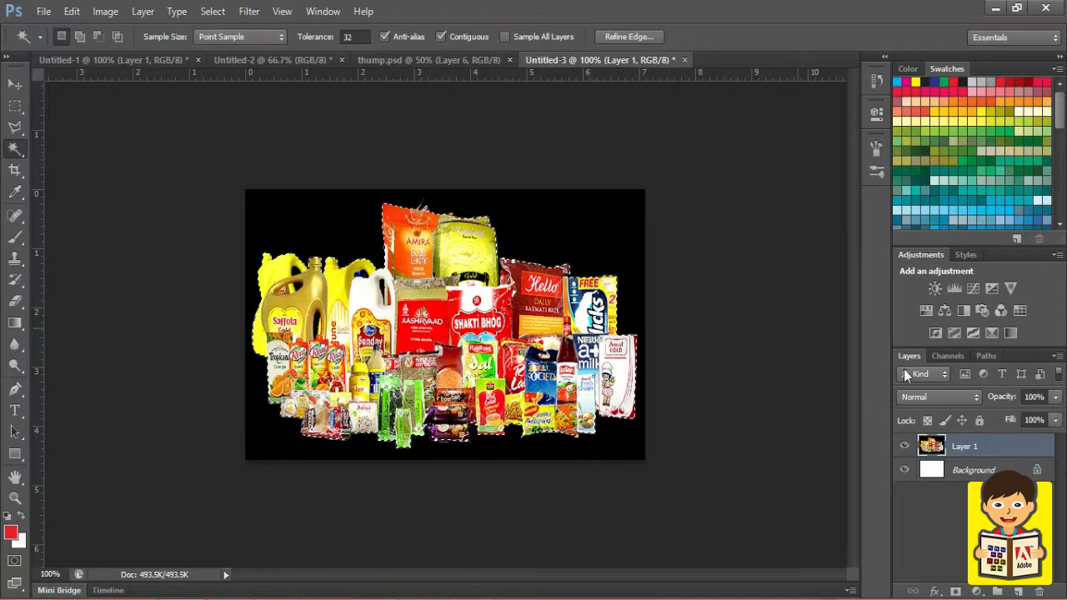
pyautogui.rightClick(507, 311)
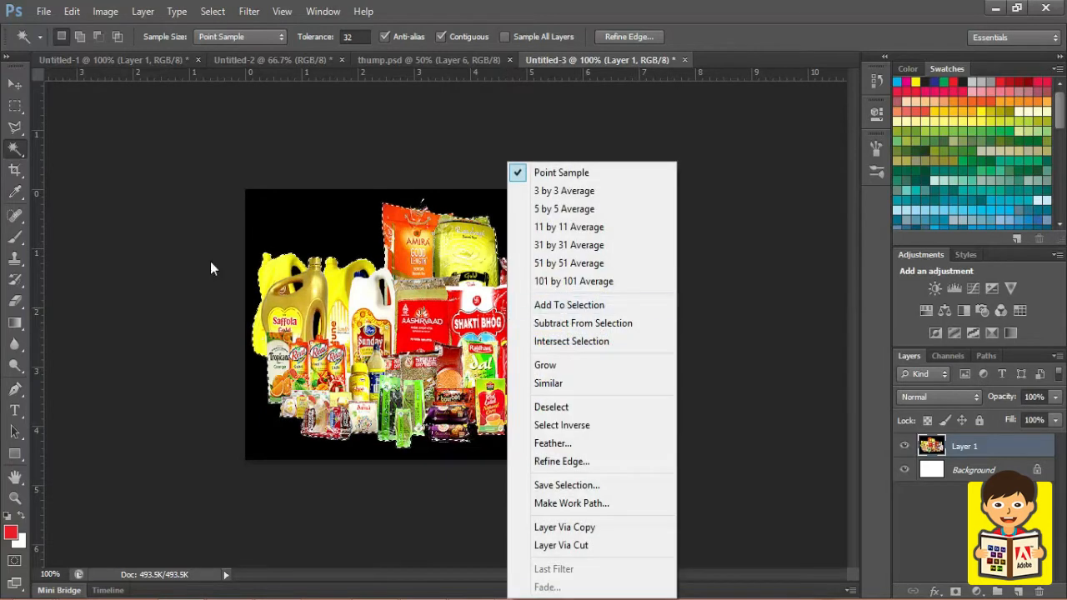
pyautogui.click(572, 504)
pyautogui.press('Return')
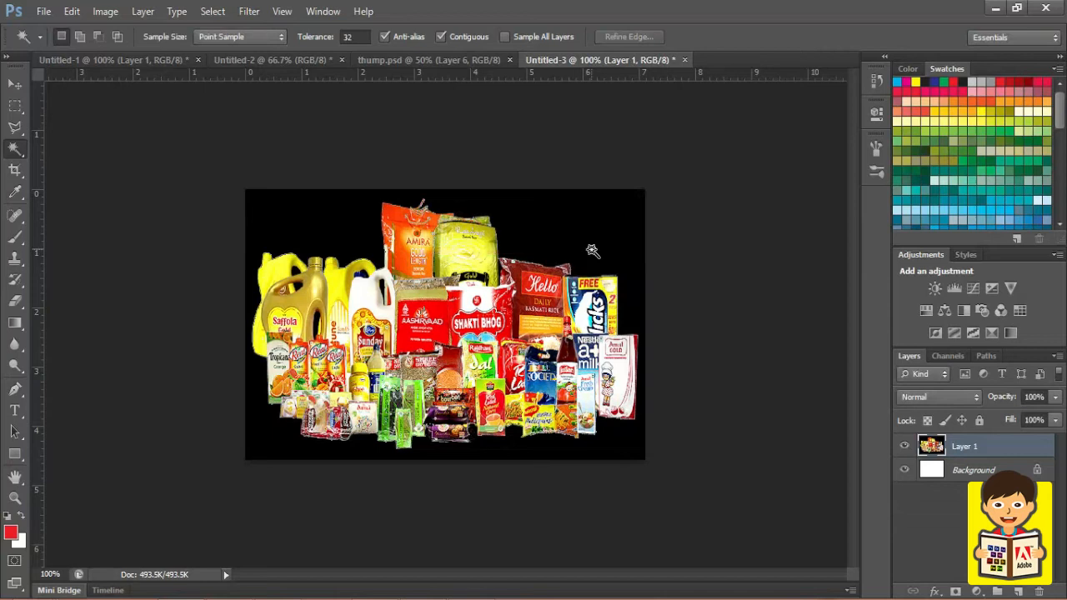
# - Save the grocery products image from Untitled-3 in another file format in the "indesing class meterial" folder
pyautogui.hotkey('ctrl', 's')
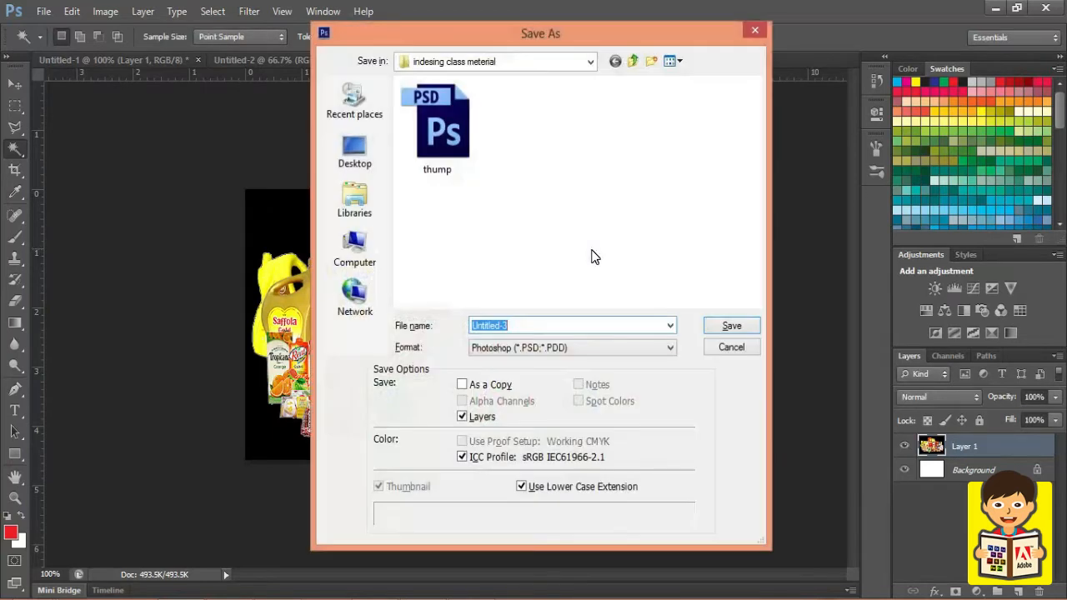
pyautogui.click(548, 344)
pyautogui.click(543, 453)
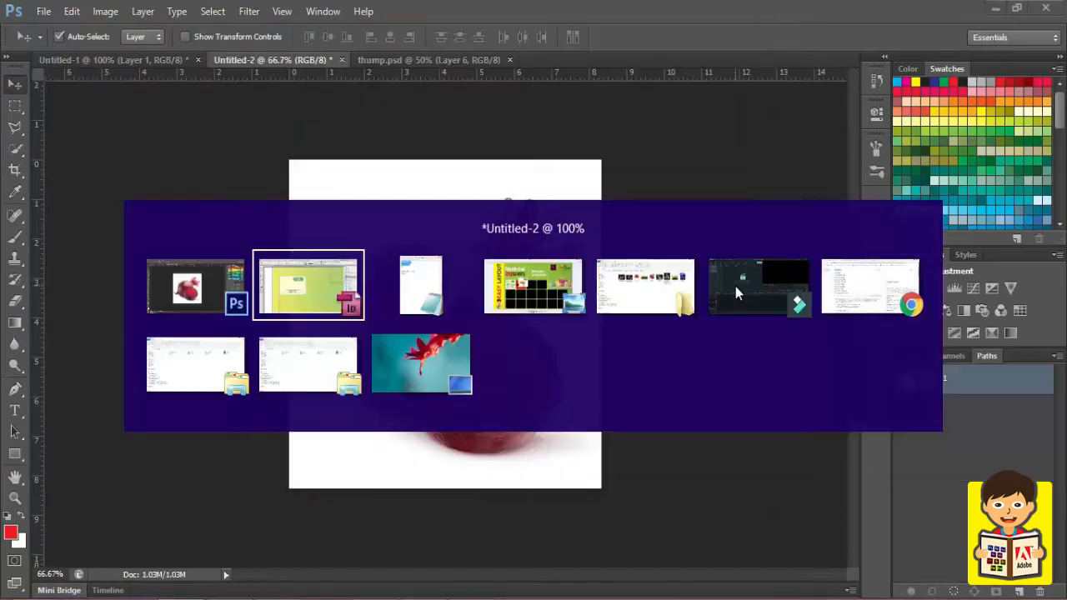
# - Switch to InDesign and draw a rectangular picture frame about 2.02 by 1.88 in from the product card's upper-left corner
pyautogui.hotkey('alt', 'Tab')
pyautogui.moveTo(14, 189); pyautogui.dragTo(82, 197)
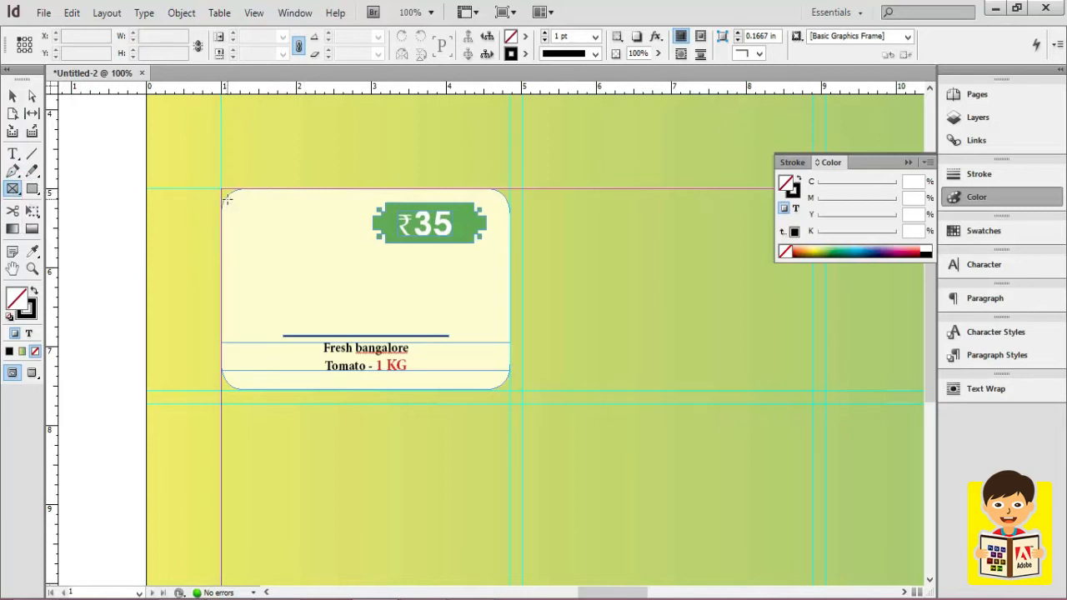
pyautogui.moveTo(223, 191); pyautogui.dragTo(377, 337)
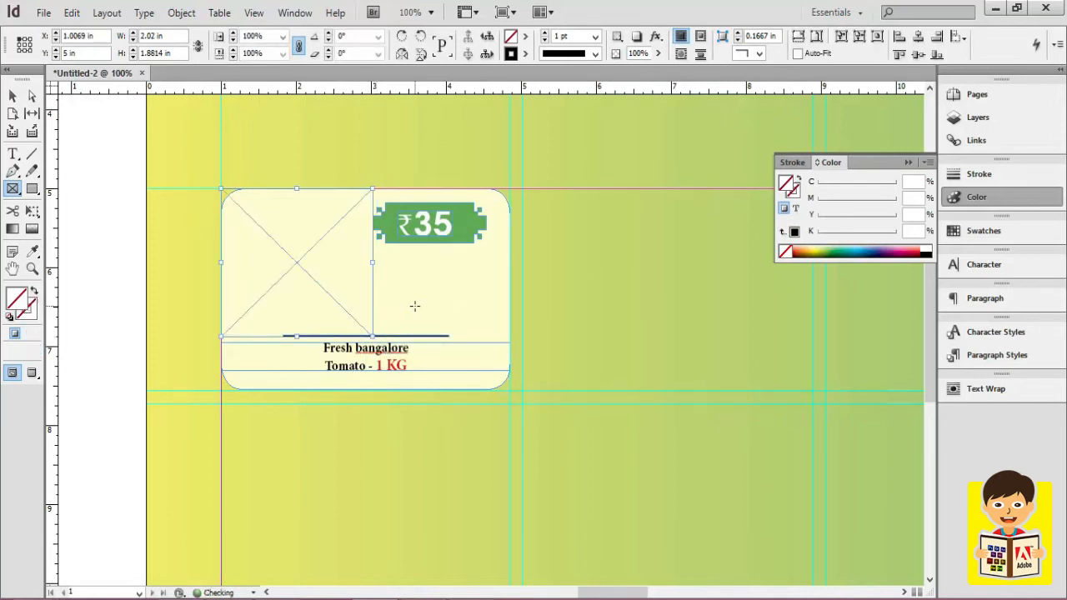
# - Move the green ₹35 price label down to the middle of the card, beside the picture frame
pyautogui.press('v')
pyautogui.click(427, 225)
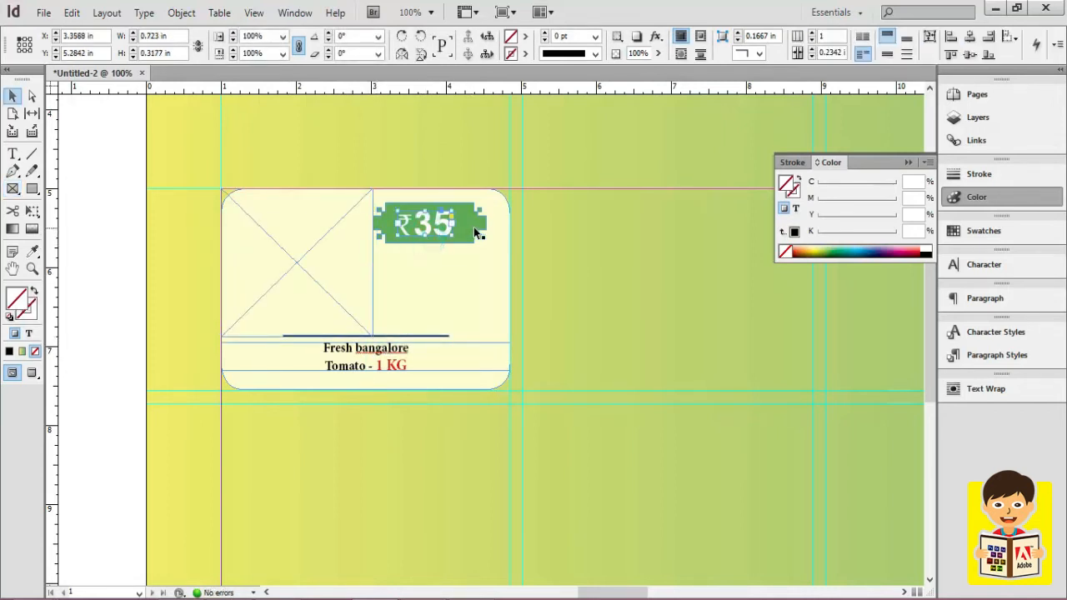
pyautogui.moveTo(431, 222); pyautogui.dragTo(440, 269)
# - Place image1 in the empty picture frame on the card and fit the content to the frame
pyautogui.click(338, 263)
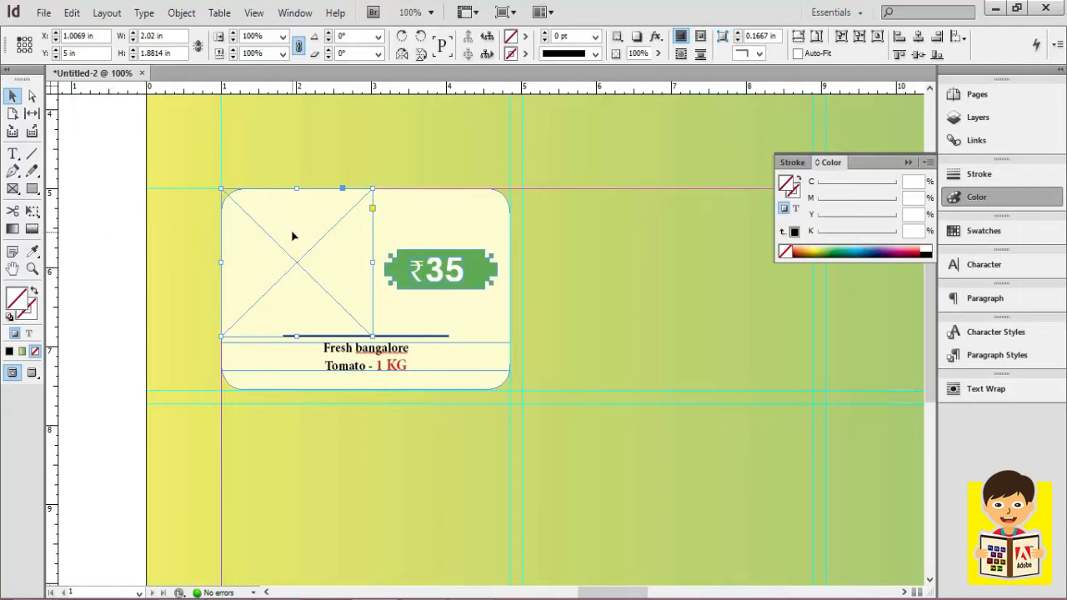
pyautogui.hotkey('ctrl', 'd')
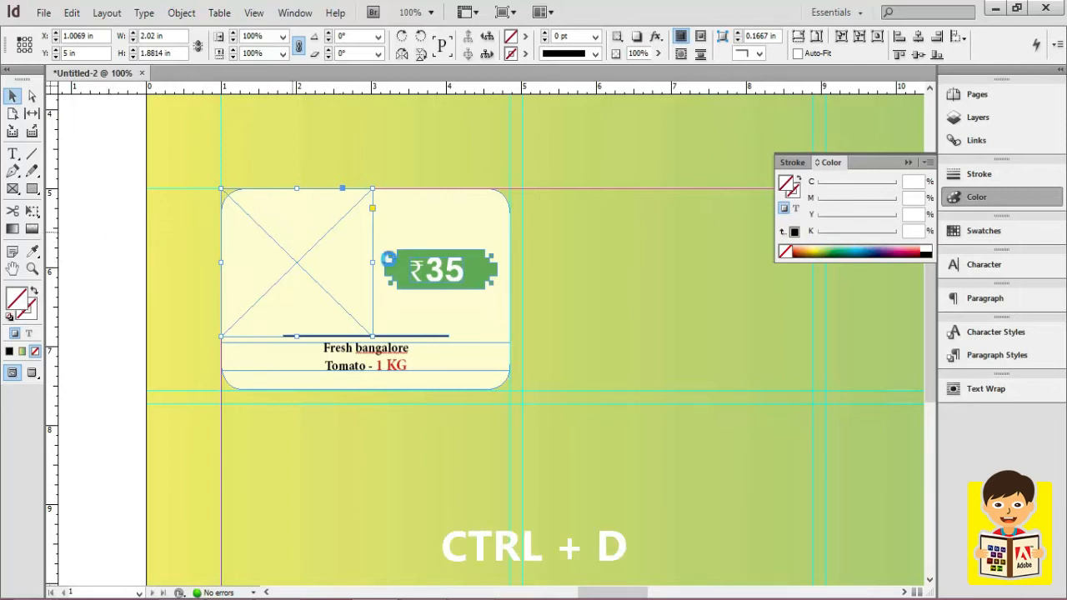
pyautogui.click(602, 207)
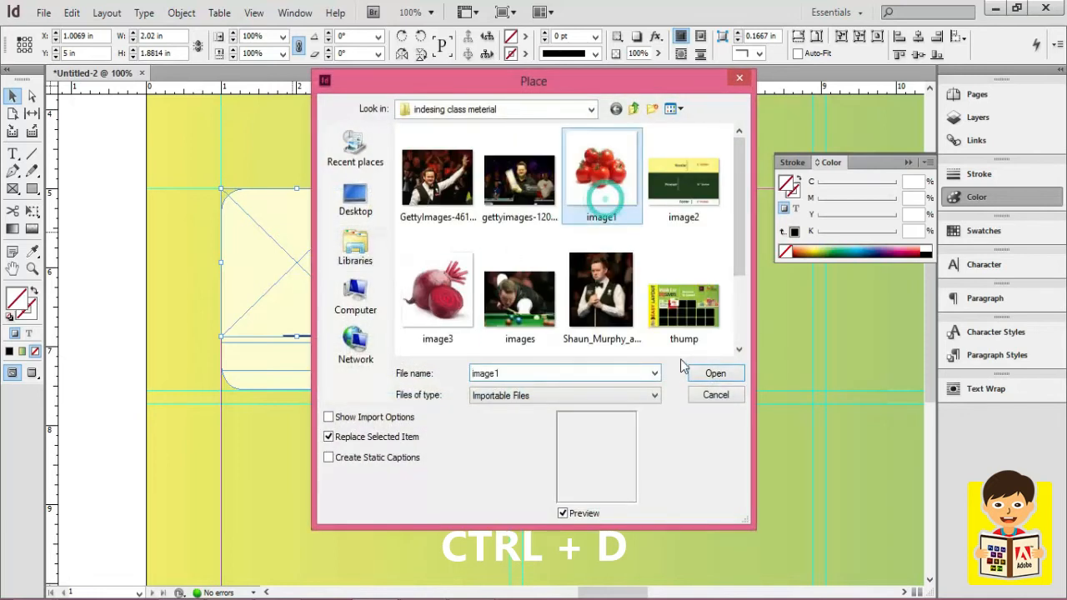
pyautogui.click(714, 375)
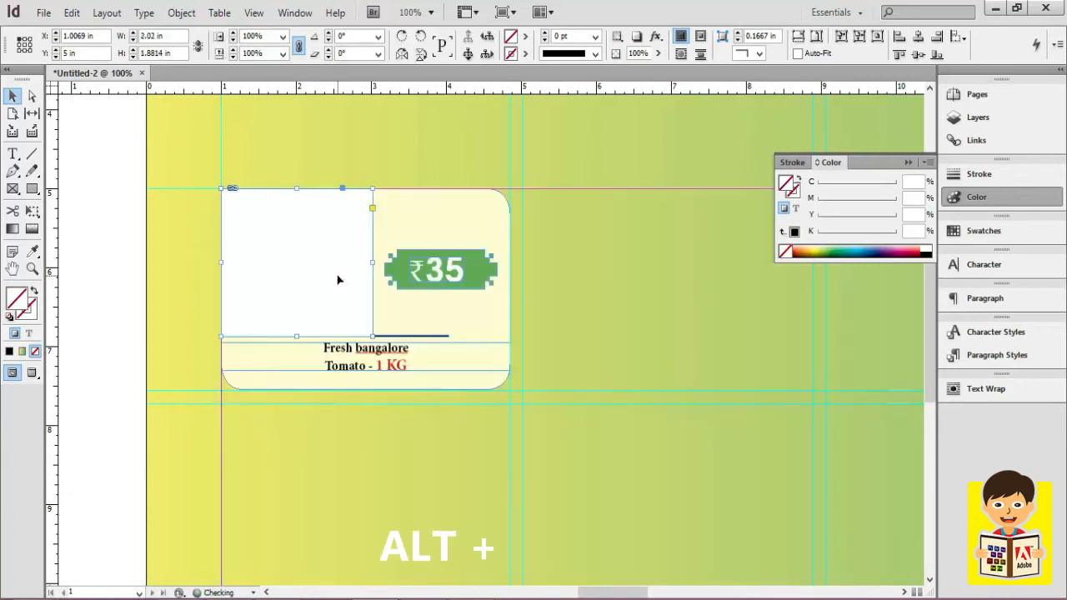
pyautogui.hotkey('ctrl', 'alt', 'e')
pyautogui.rightClick(339, 281)
pyautogui.moveTo(442, 382)
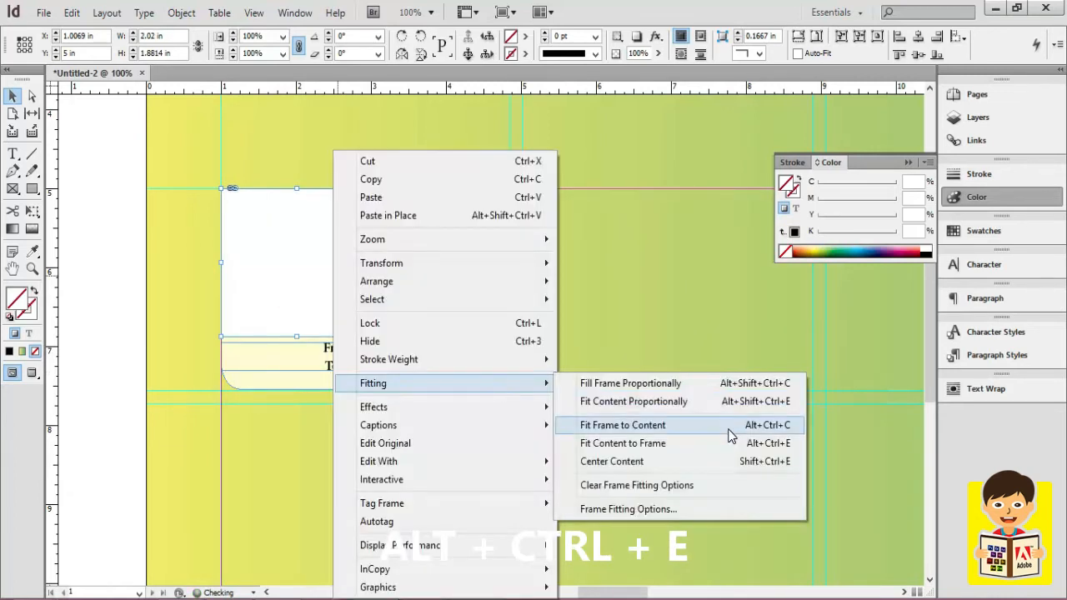
pyautogui.click(727, 443)
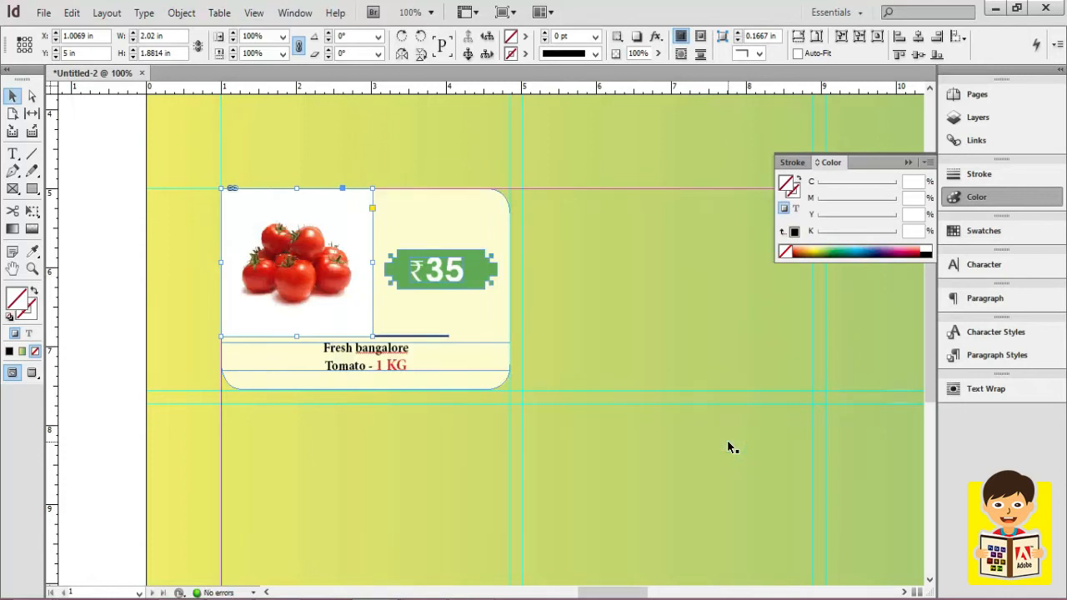
# - Clip the tomato image's background with a Photoshop Path clipping path, using Path 1
pyautogui.click(181, 12)
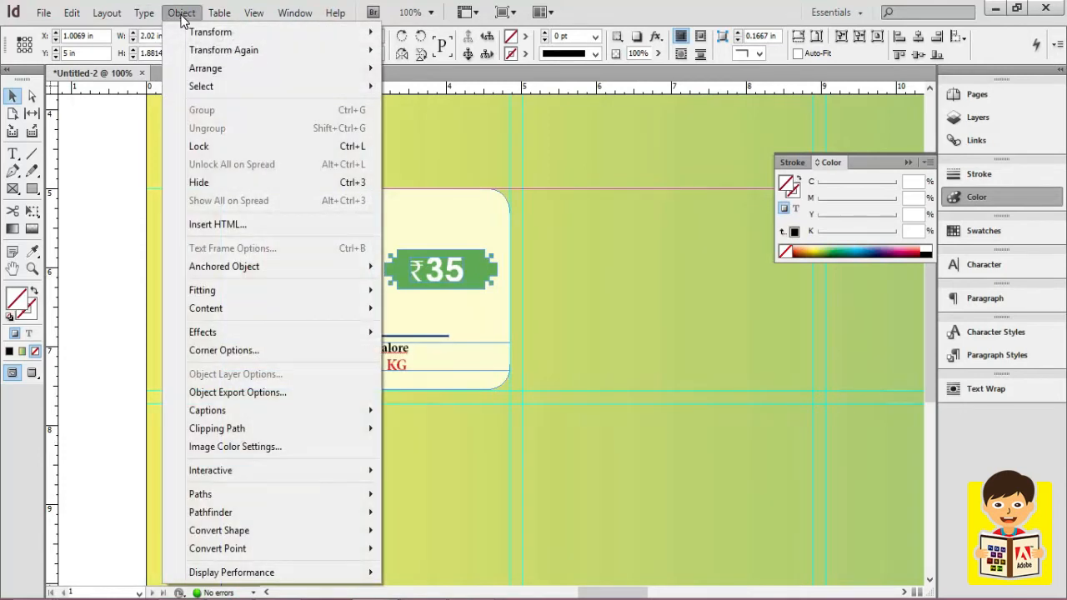
pyautogui.moveTo(268, 433)
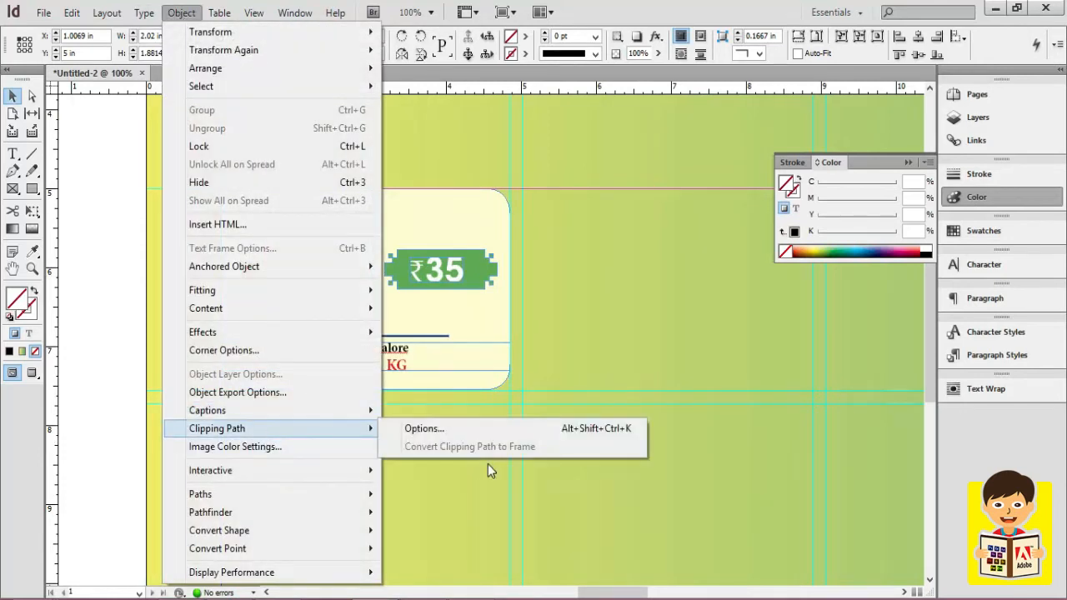
pyautogui.click(474, 428)
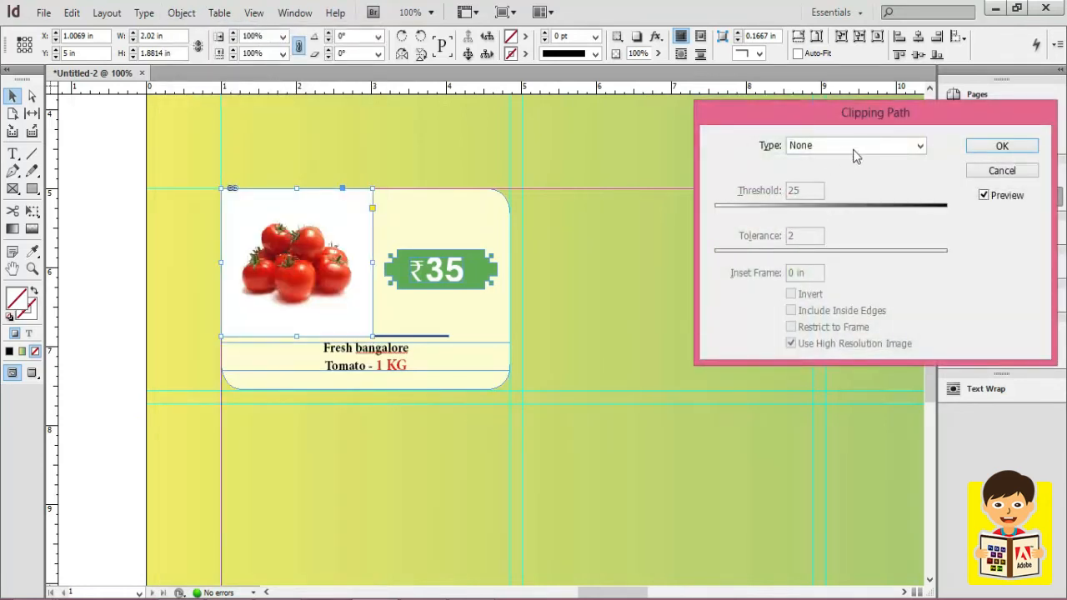
pyautogui.click(801, 145)
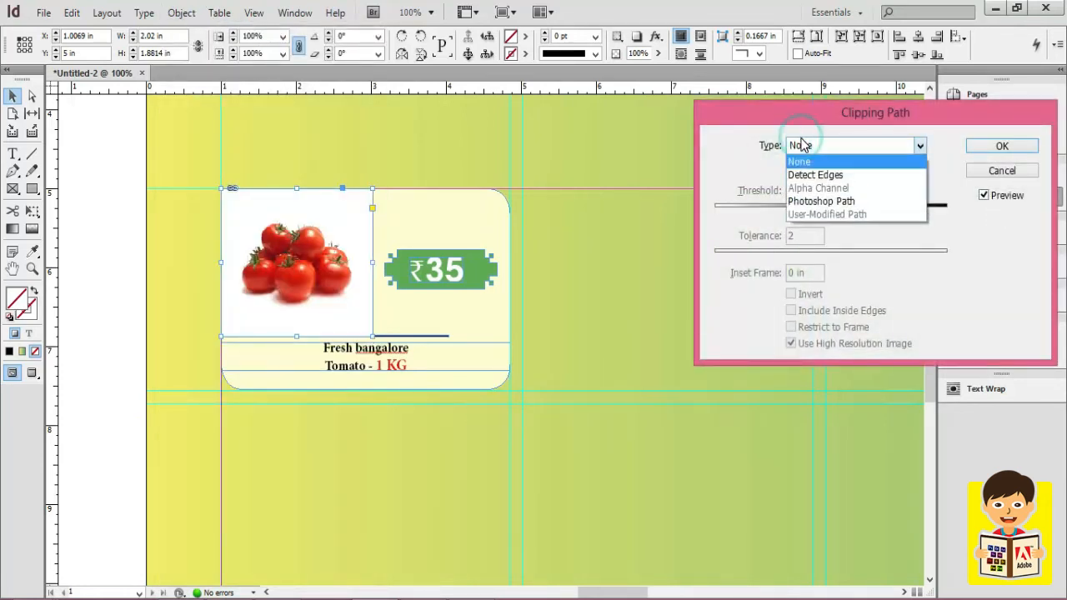
pyautogui.click(844, 201)
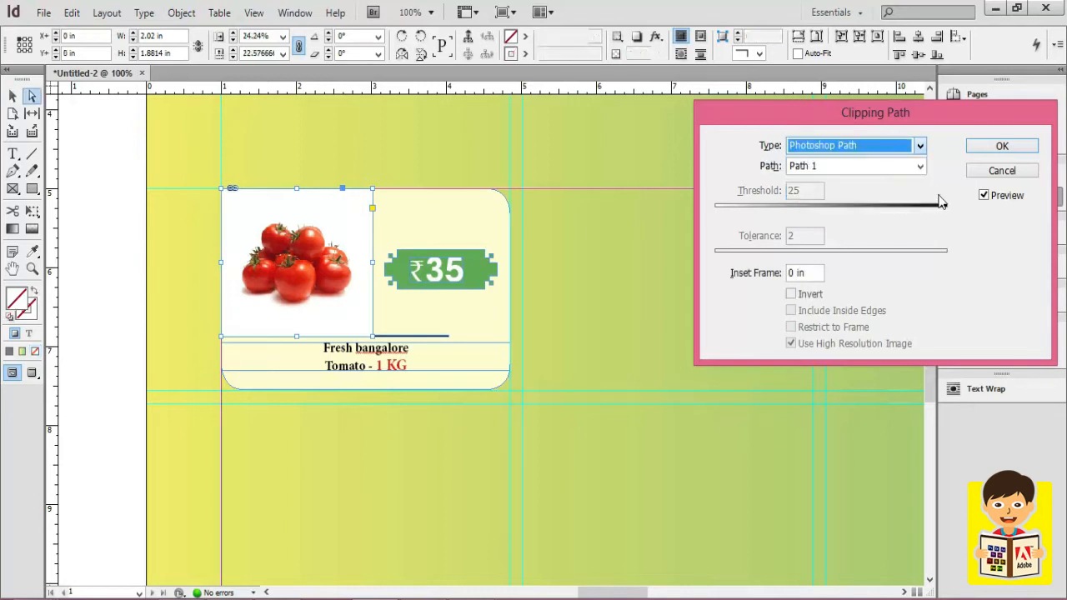
pyautogui.click(1002, 147)
# - Draw a small rectangle hanging from the card's upper edge, directly above the price label
pyautogui.click(95, 162)
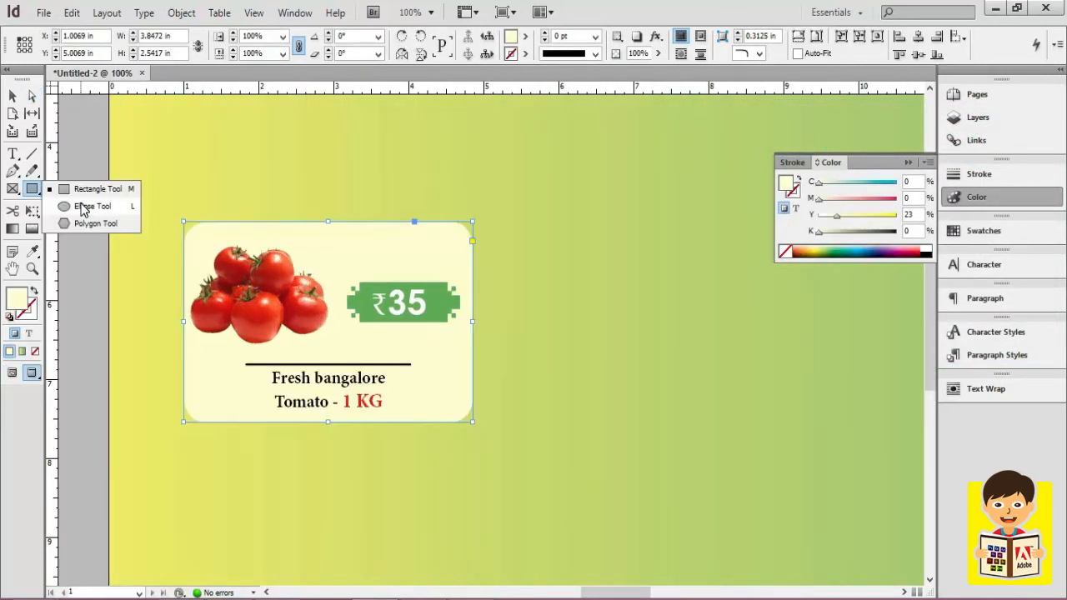
pyautogui.click(84, 188)
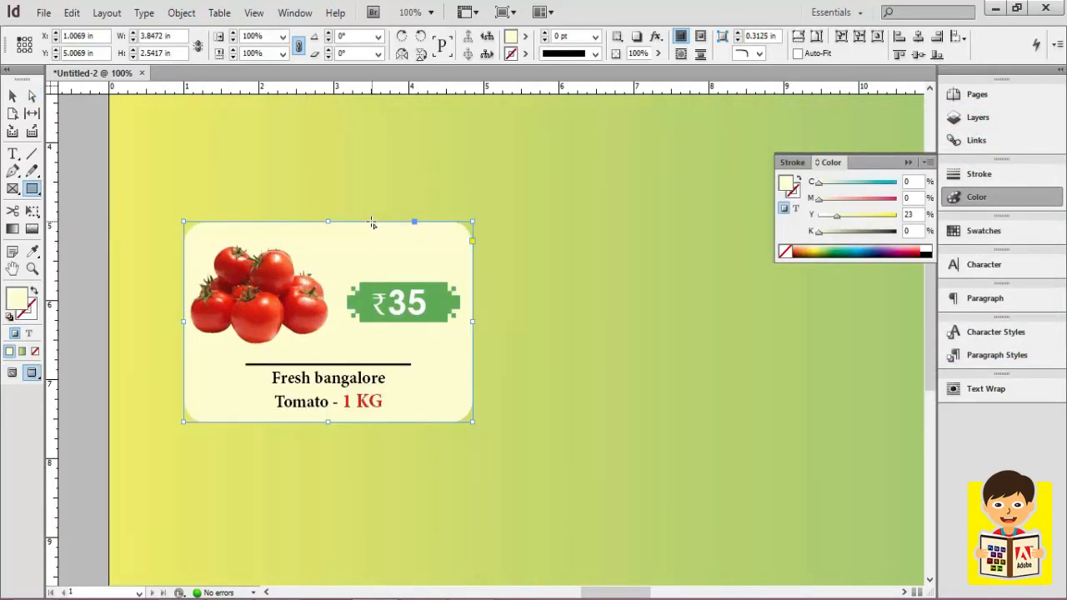
pyautogui.moveTo(360, 222); pyautogui.dragTo(439, 269)
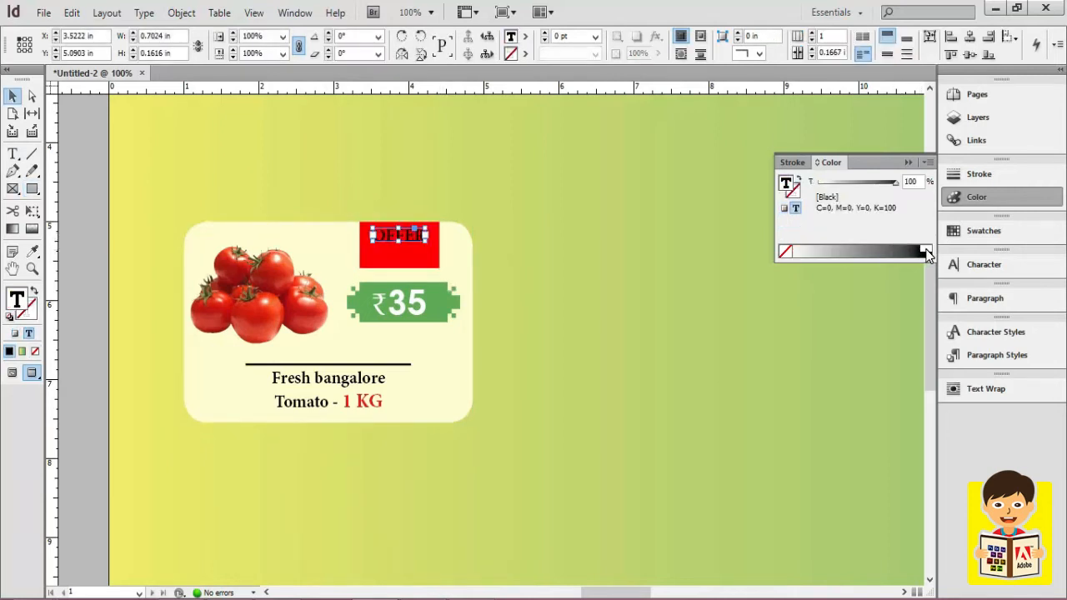
# - Colour the OFFER text white and shorten the red rectangle behind it to a slim banner
pyautogui.click(926, 251)
pyautogui.click(433, 261)
pyautogui.moveTo(400, 269); pyautogui.dragTo(400, 250)
pyautogui.click(101, 198)
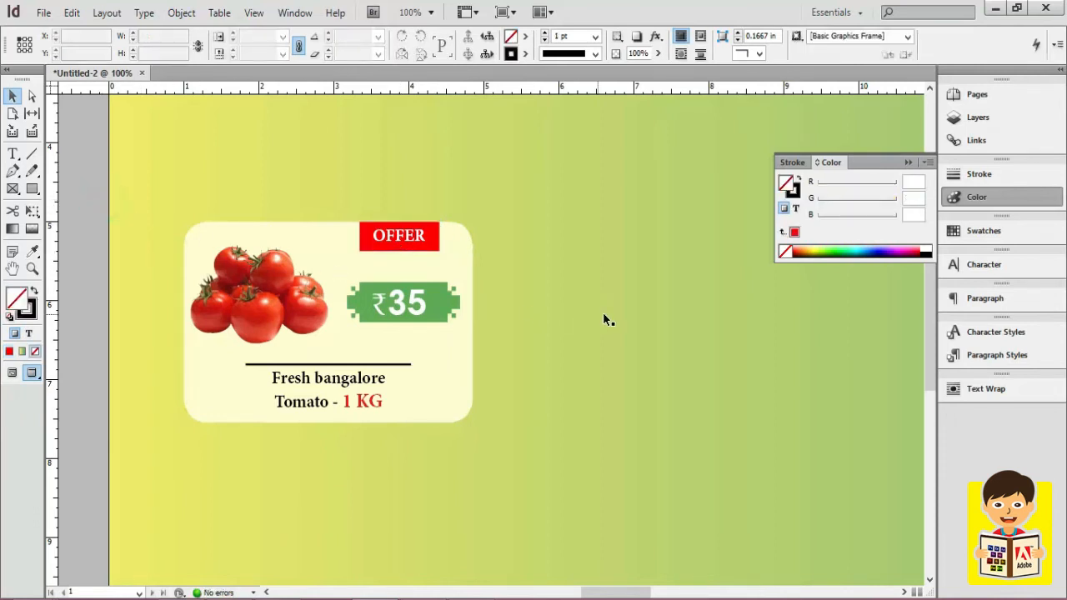
pyautogui.hotkey('ctrl', '-')
pyautogui.hotkey('ctrl', '-')
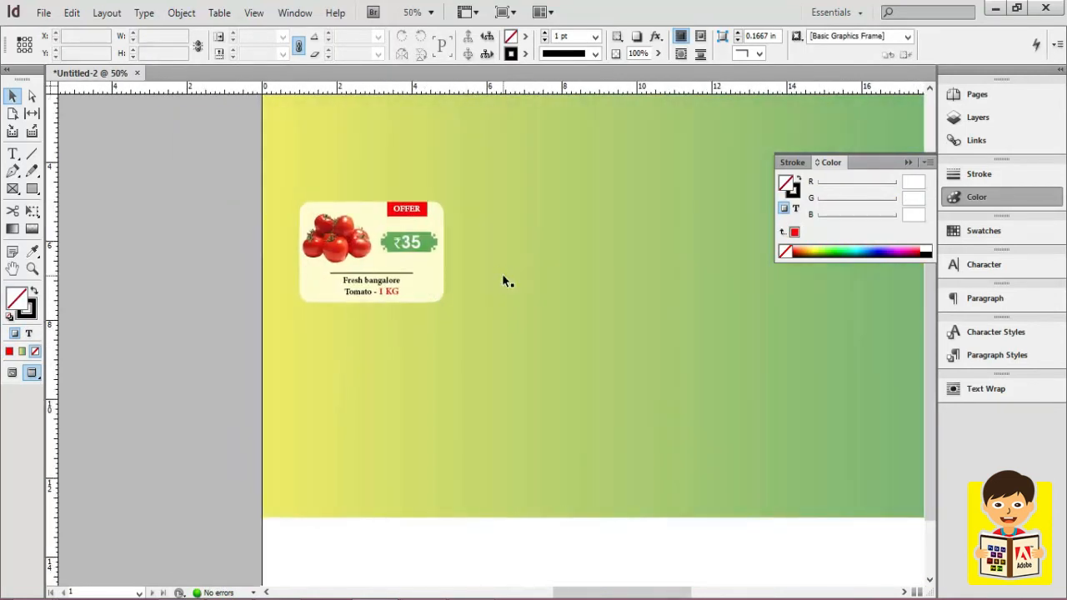
pyautogui.moveTo(528, 281); pyautogui.dragTo(409, 254)
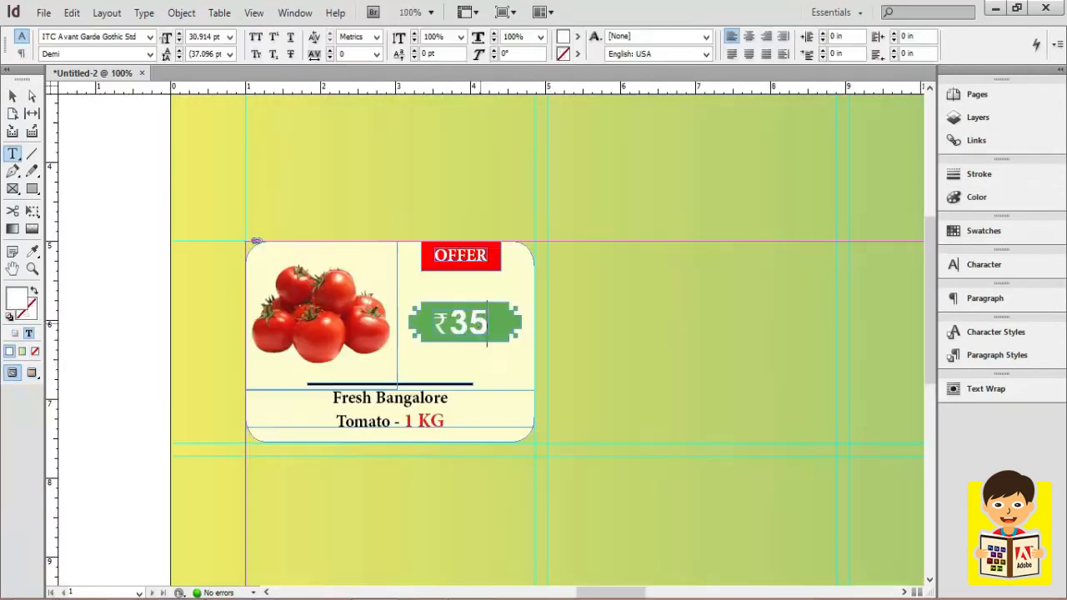
# - Extend the price to ₹35.5 and enlarge its text frame to about 1.67 by 0.71 in so the overset text fits
pyautogui.write('/')
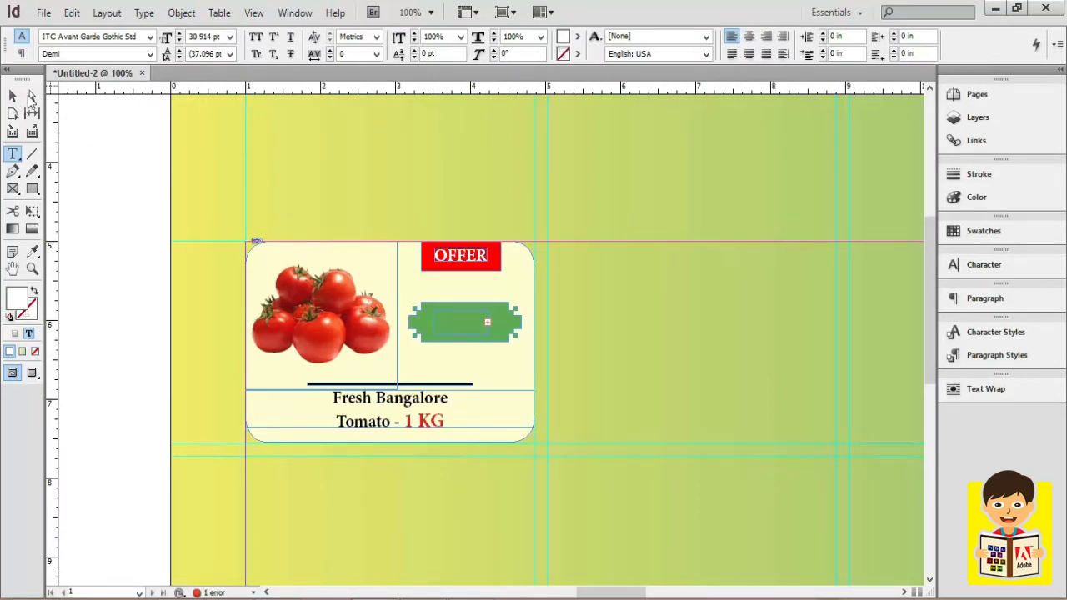
pyautogui.click(13, 96)
pyautogui.moveTo(489, 337); pyautogui.dragTo(556, 373)
pyautogui.hotkey('ctrl', 'z')
pyautogui.moveTo(487, 334); pyautogui.dragTo(559, 367)
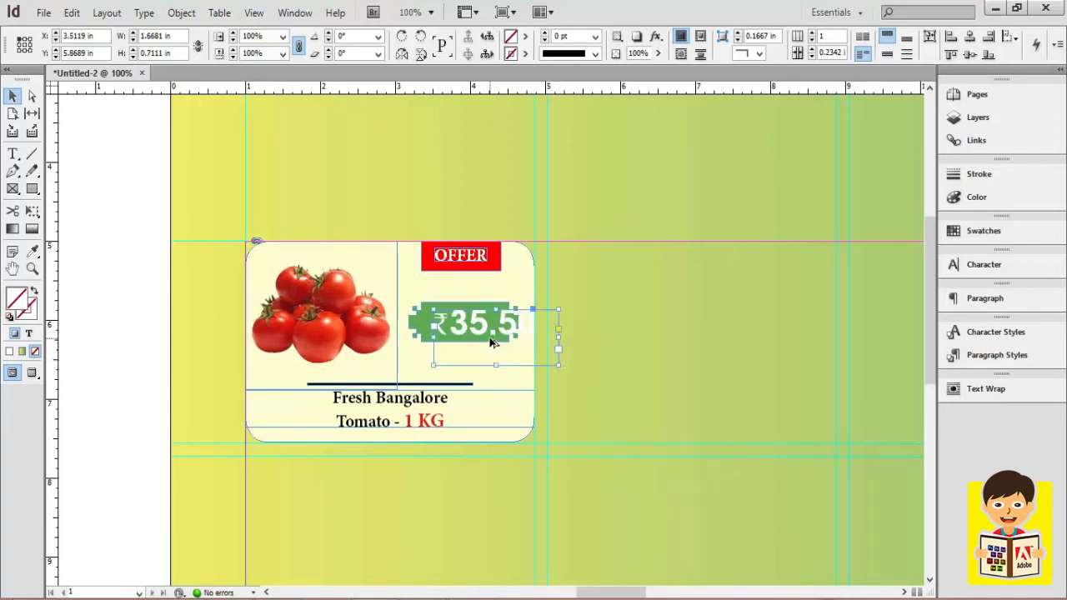
# - Undo the last resize of the price frame and reduce the price's decimals 50 to 14.914 pt
pyautogui.hotkey('ctrl', 'z')
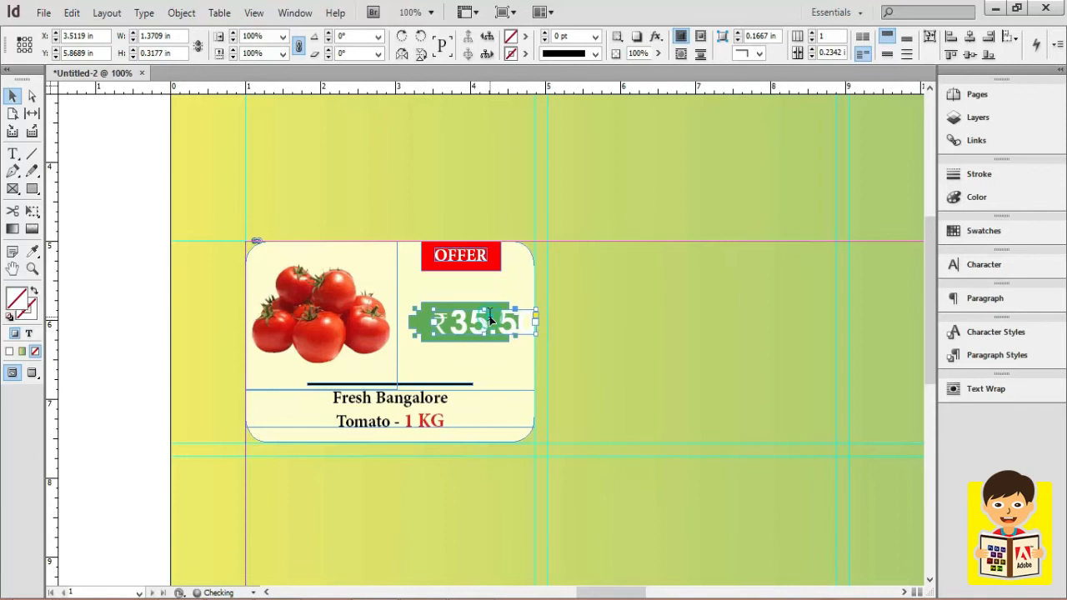
pyautogui.doubleClick(490, 319)
pyautogui.moveTo(499, 321); pyautogui.dragTo(532, 314)
pyautogui.hotkey('ctrl', 'shift', ',')
pyautogui.hotkey('ctrl', 'shift', ',')
pyautogui.hotkey('ctrl', 'shift', ',')
pyautogui.hotkey('ctrl', 'shift', ',')
pyautogui.hotkey('ctrl', 'shift', ',')
pyautogui.hotkey('ctrl', 'shift', ',')
pyautogui.hotkey('ctrl', 'shift', ',')
pyautogui.hotkey('ctrl', 'shift', ',')
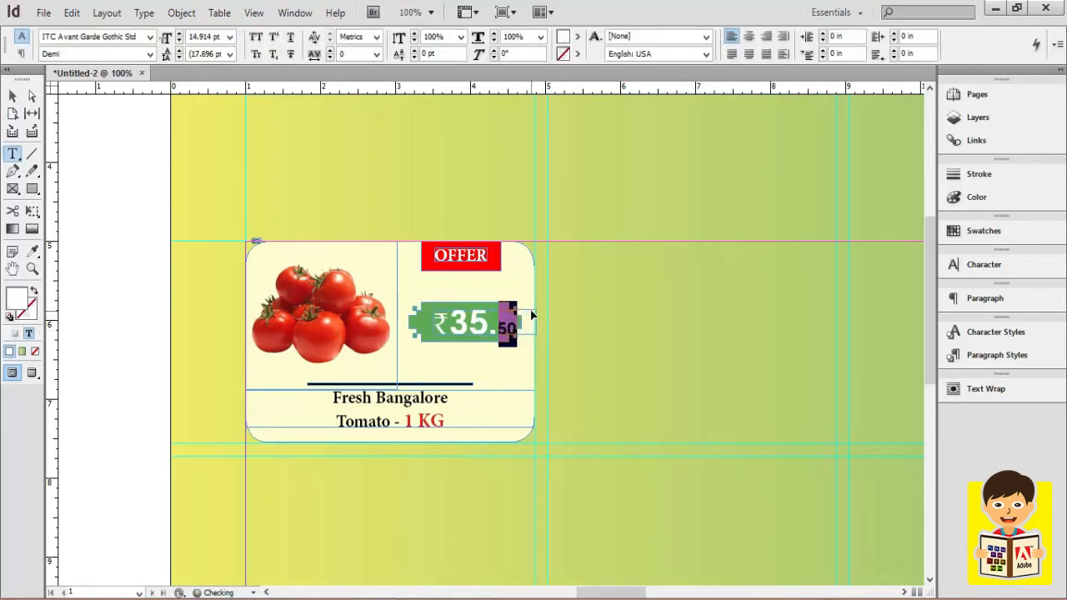
# - Nudge the price text frame left to X 3.3869 in over the green label and change its small decimals to 00
pyautogui.click(15, 95)
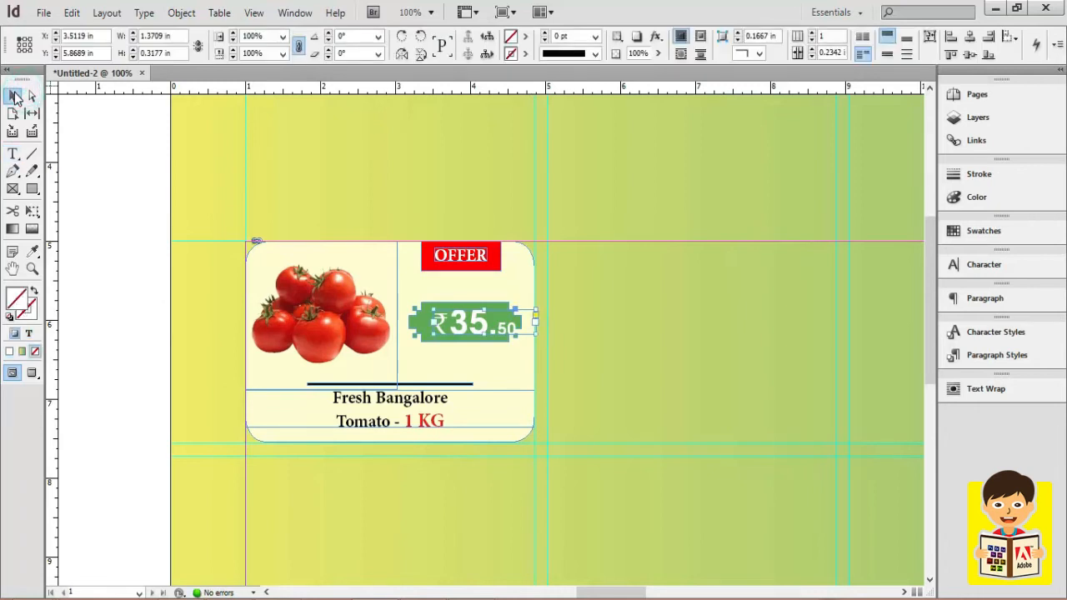
pyautogui.press('Left')
pyautogui.press('Left')
pyautogui.press('Left')
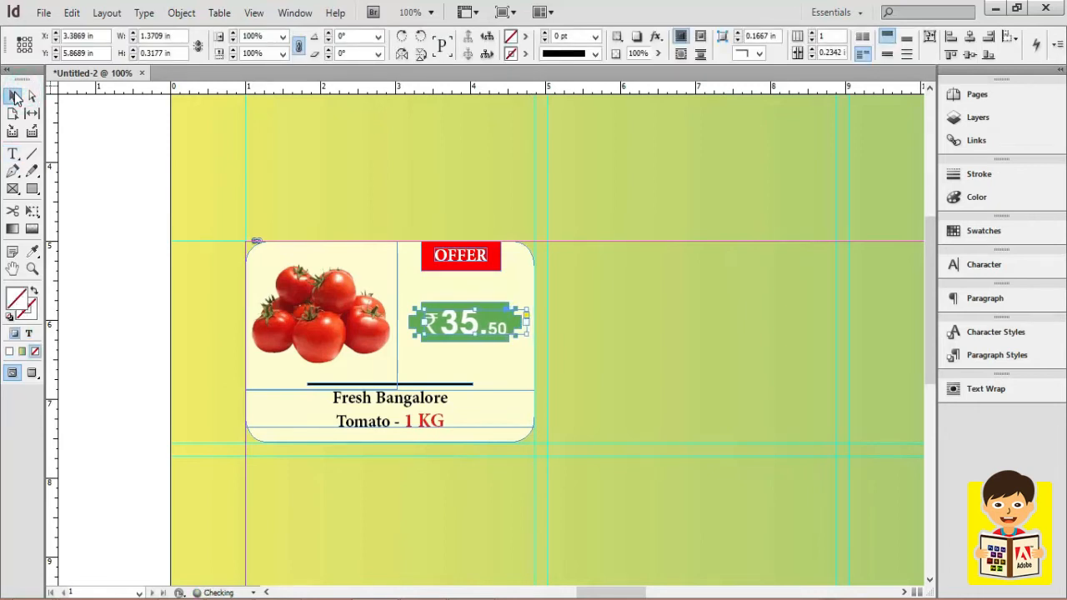
pyautogui.doubleClick(494, 333)
pyautogui.moveTo(488, 329); pyautogui.dragTo(506, 326)
pyautogui.write('00')
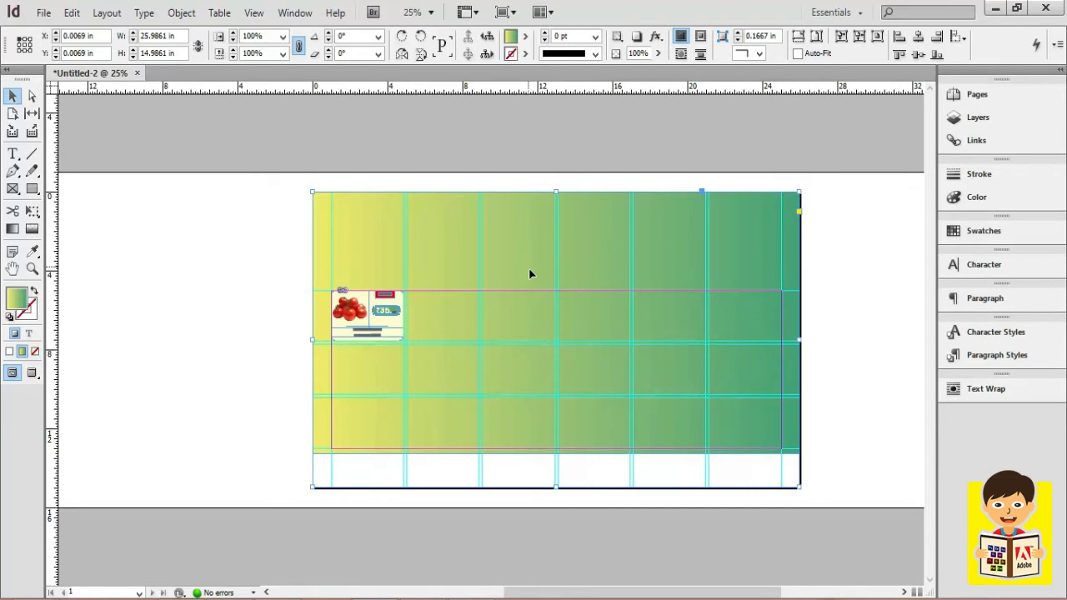
# - Lock the gradient background rectangle and duplicate the whole tomato card into the second column at X 5.0278 in, Y 5 in
pyautogui.rightClick(530, 274)
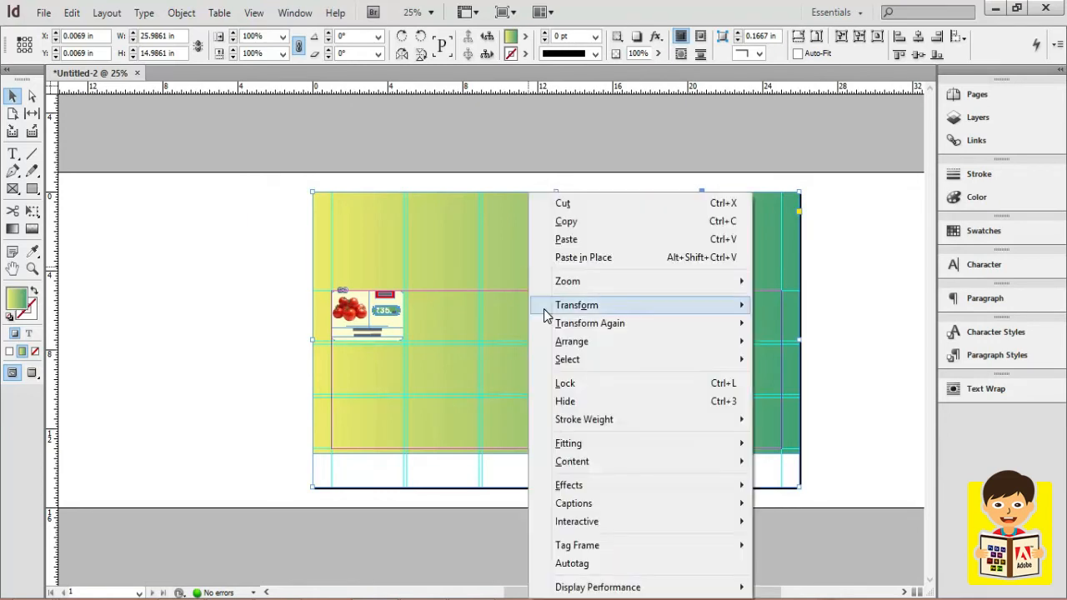
pyautogui.click(593, 384)
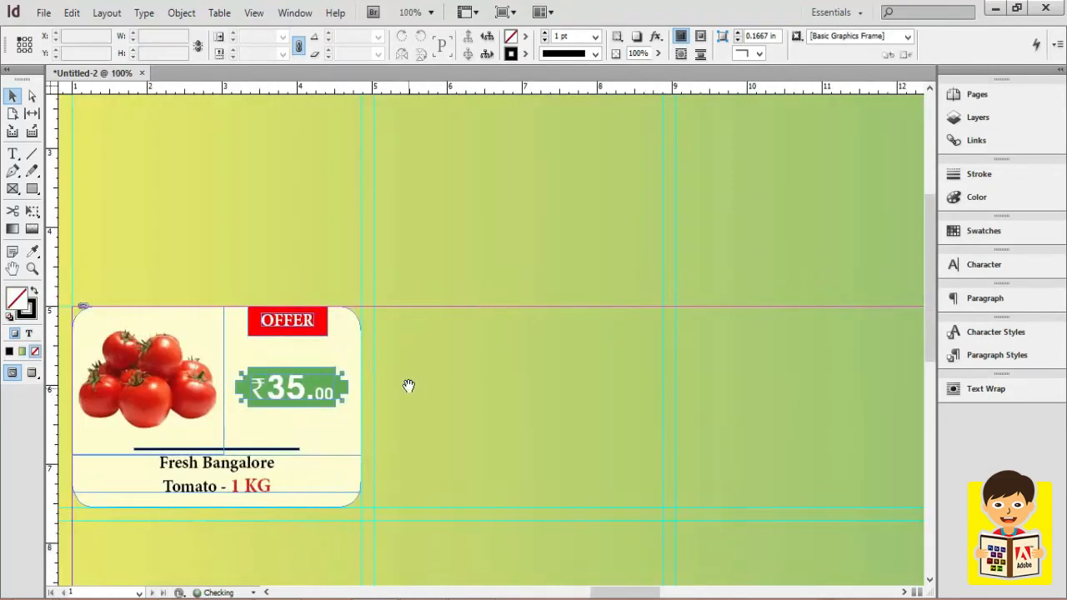
pyautogui.moveTo(408, 383); pyautogui.dragTo(423, 384)
pyautogui.moveTo(80, 272); pyautogui.dragTo(483, 537)
pyautogui.moveTo(321, 346); pyautogui.dragTo(561, 347)
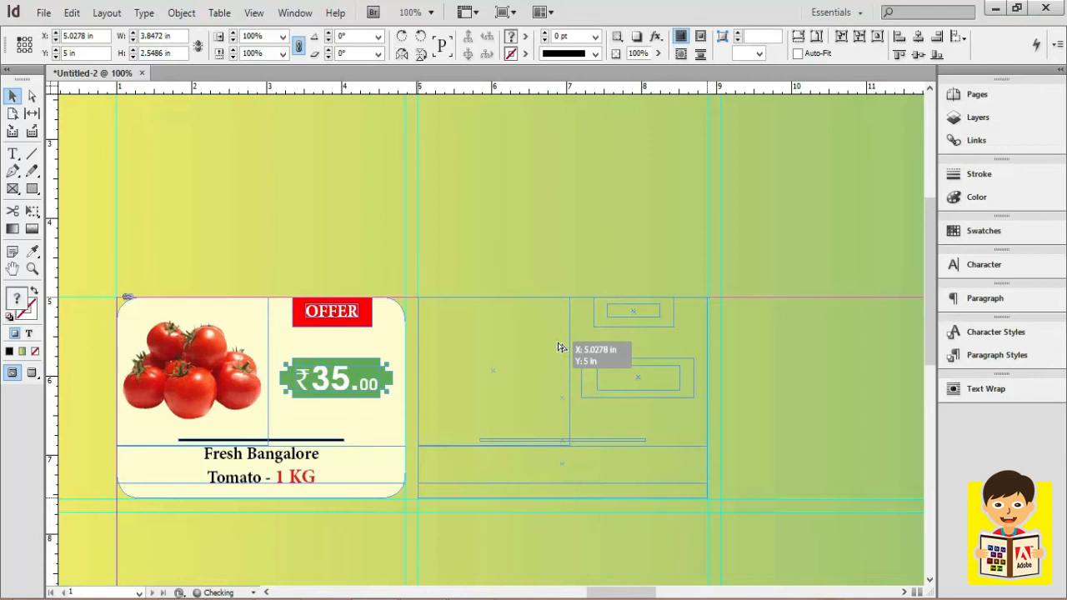
pyautogui.moveTo(560, 347); pyautogui.dragTo(558, 348)
# - Repeat the card duplication four times to fill the row with six product cards
pyautogui.hotkey('ctrl', '-')
pyautogui.hotkey('ctrl', '-')
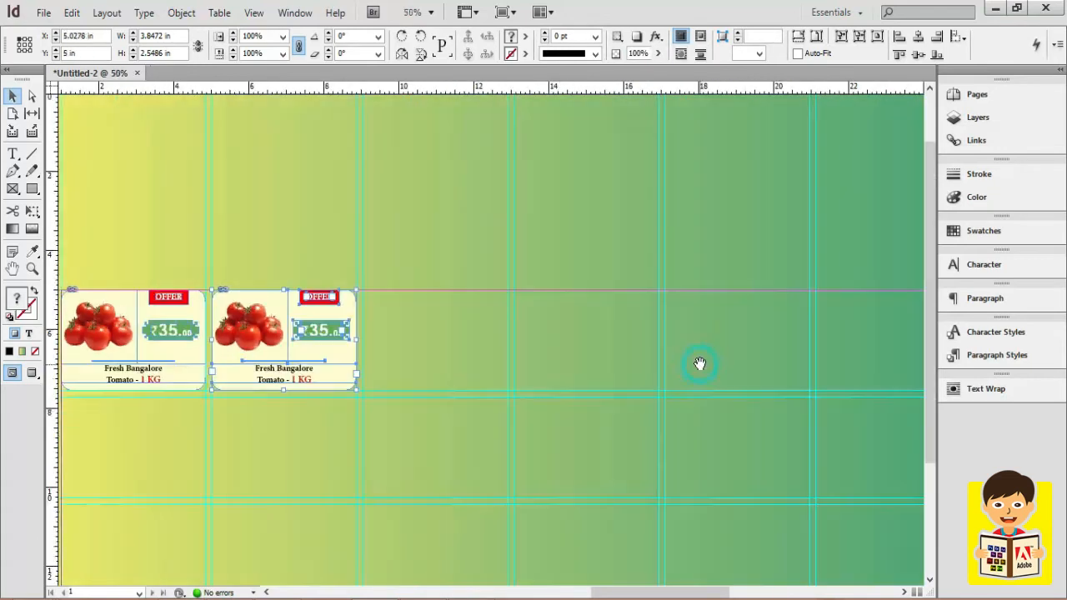
pyautogui.hotkey('ctrl', 'alt', '4')
pyautogui.hotkey('ctrl', 'alt', '4')
pyautogui.hotkey('ctrl', 'alt', '4')
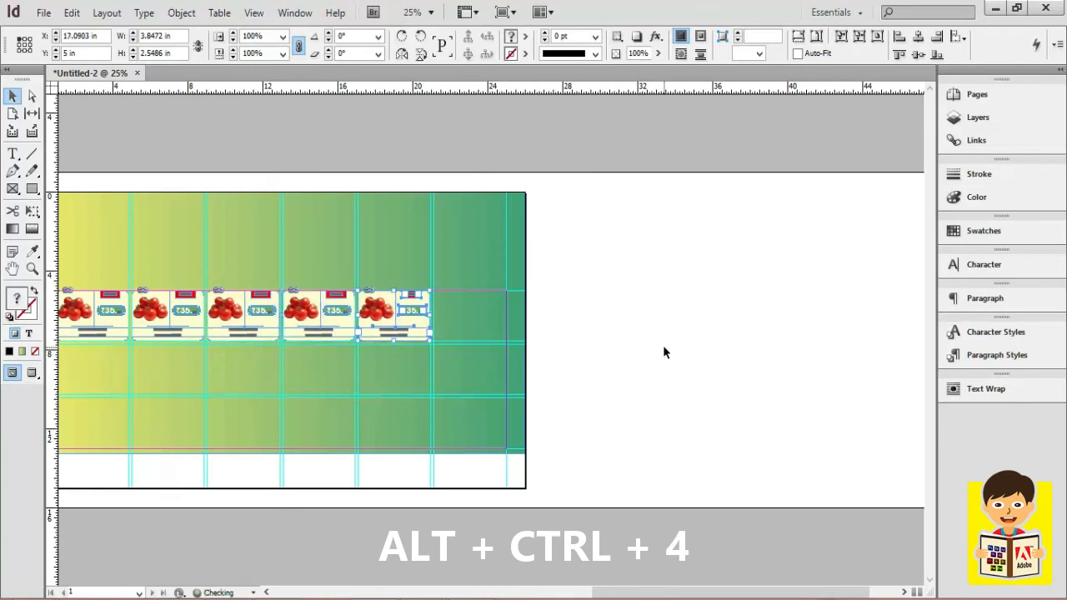
pyautogui.hotkey('ctrl', 'alt', '4')
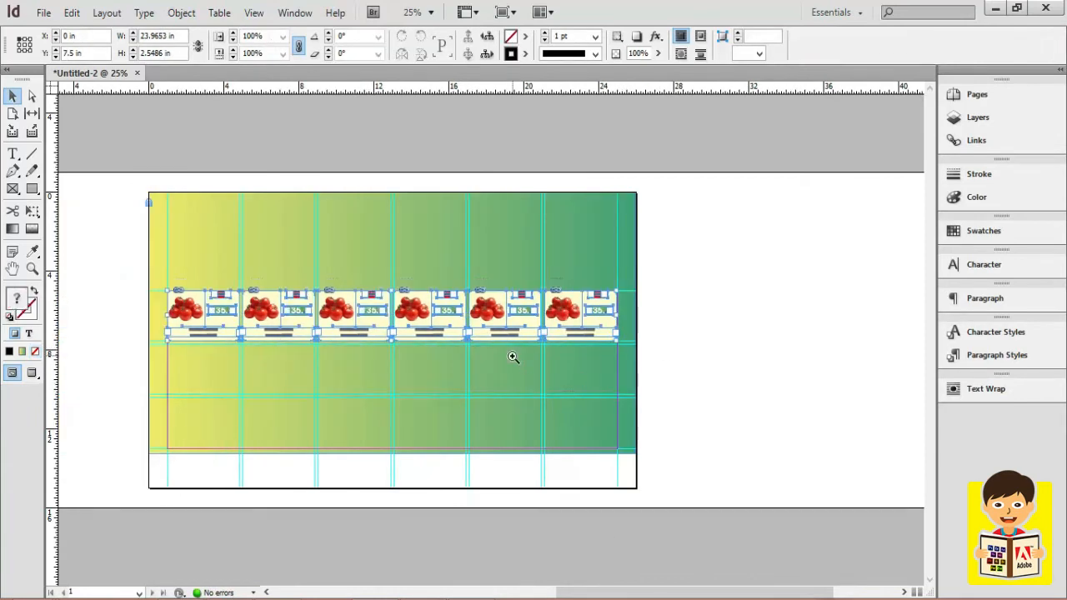
# - Duplicate the row of six cards into the second row at Y 7.7292 in and repeat the copy for the third row
pyautogui.keyDown('ctrl'); pyautogui.click(511, 357); pyautogui.keyUp('ctrl')
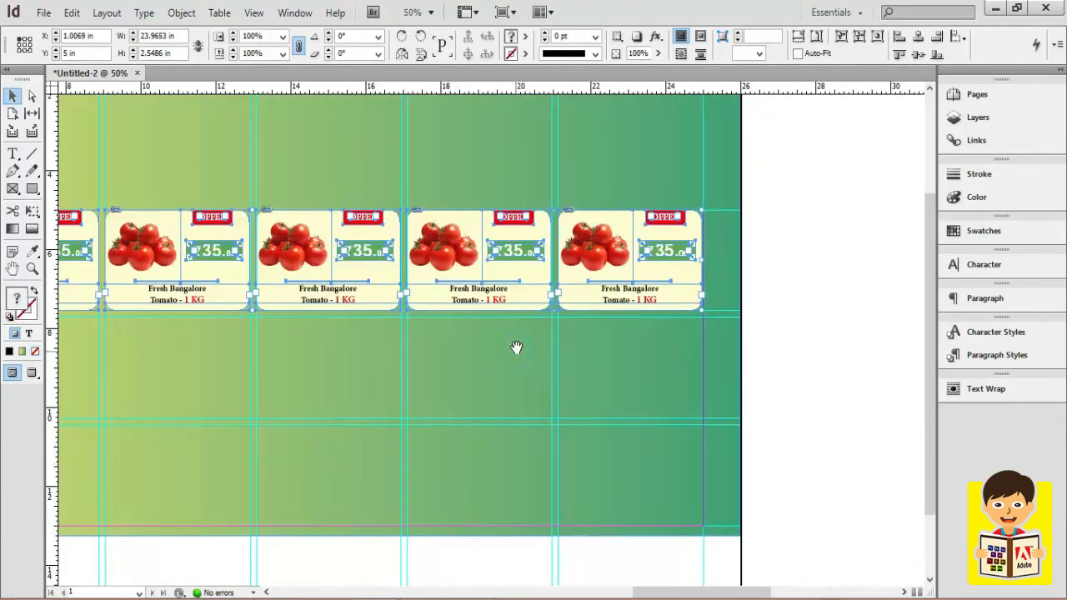
pyautogui.moveTo(515, 242); pyautogui.dragTo(520, 345)
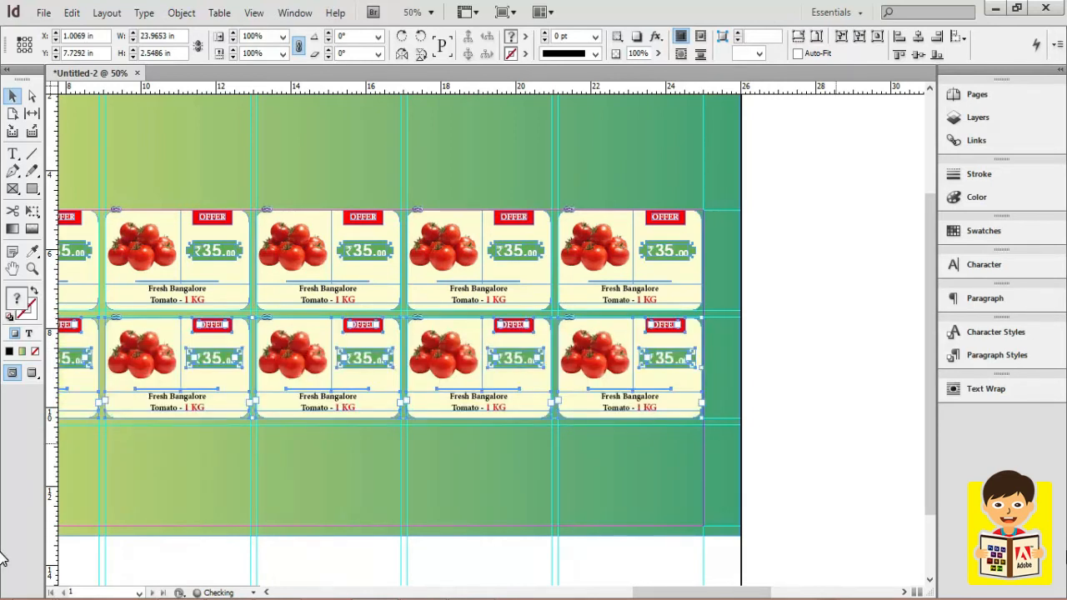
pyautogui.hotkey('ctrl', 'alt', 'shift', 'd')
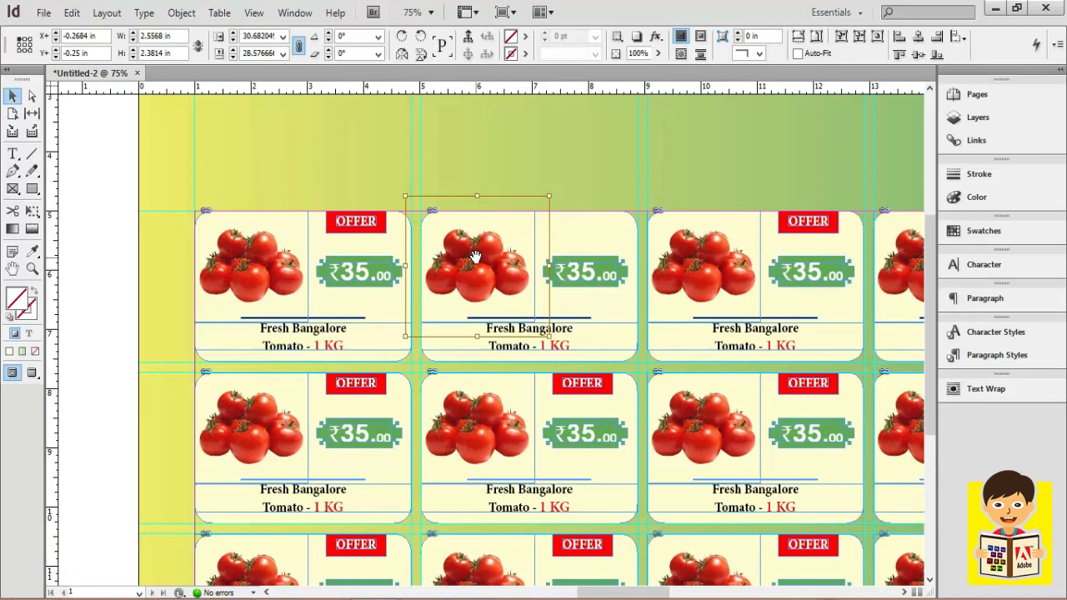
# - Replace the tomato picture in the top row's second card with the beetroot picture image3, scaled to fit inside its frame
pyautogui.hotkey('ctrl', 'd')
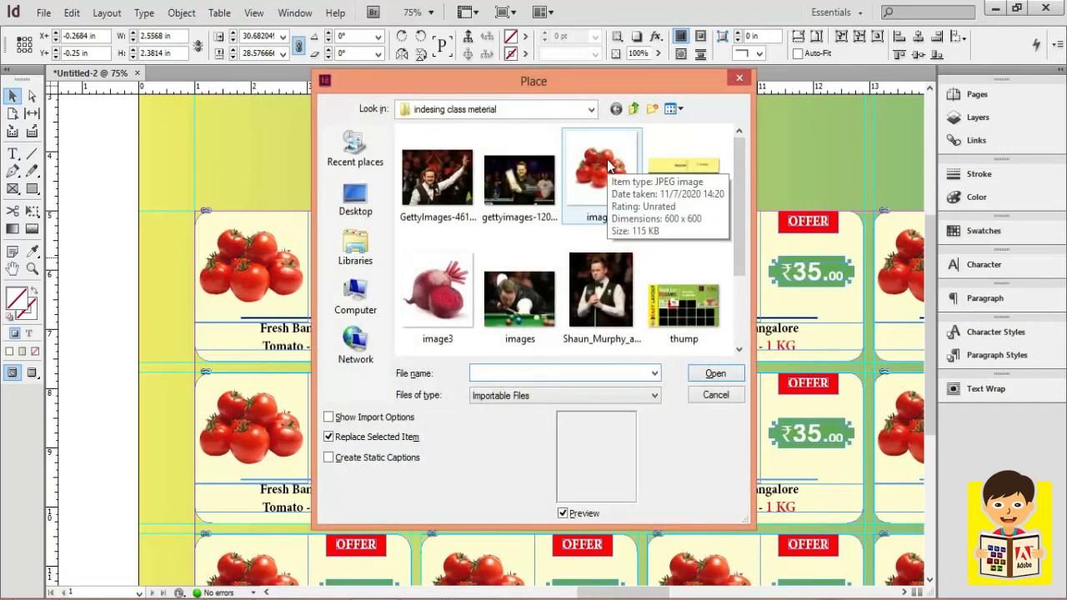
pyautogui.click(439, 293)
pyautogui.click(715, 374)
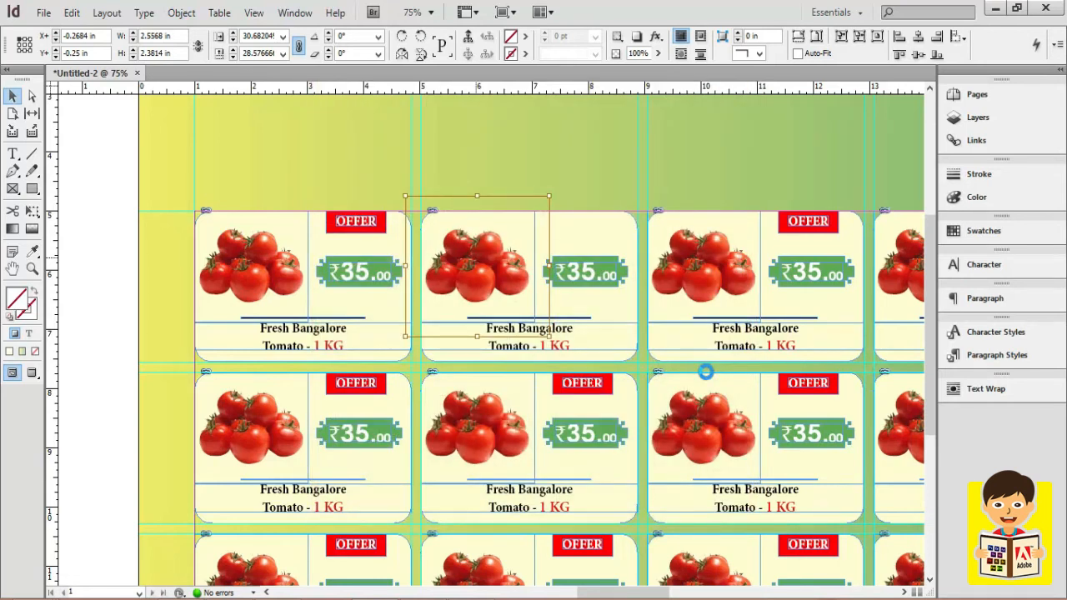
pyautogui.click(545, 276)
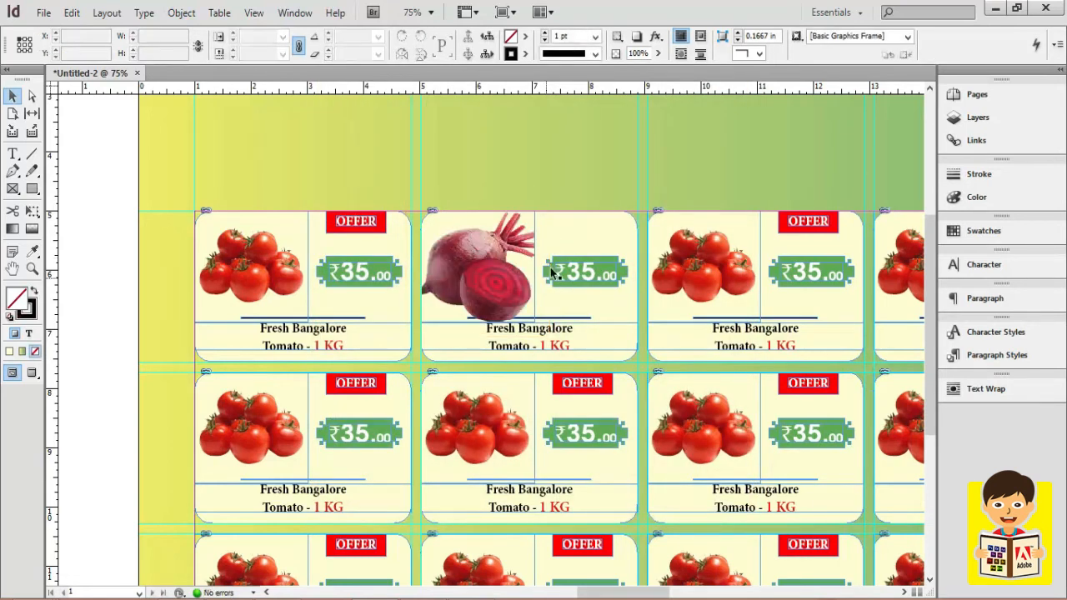
pyautogui.click(96, 227)
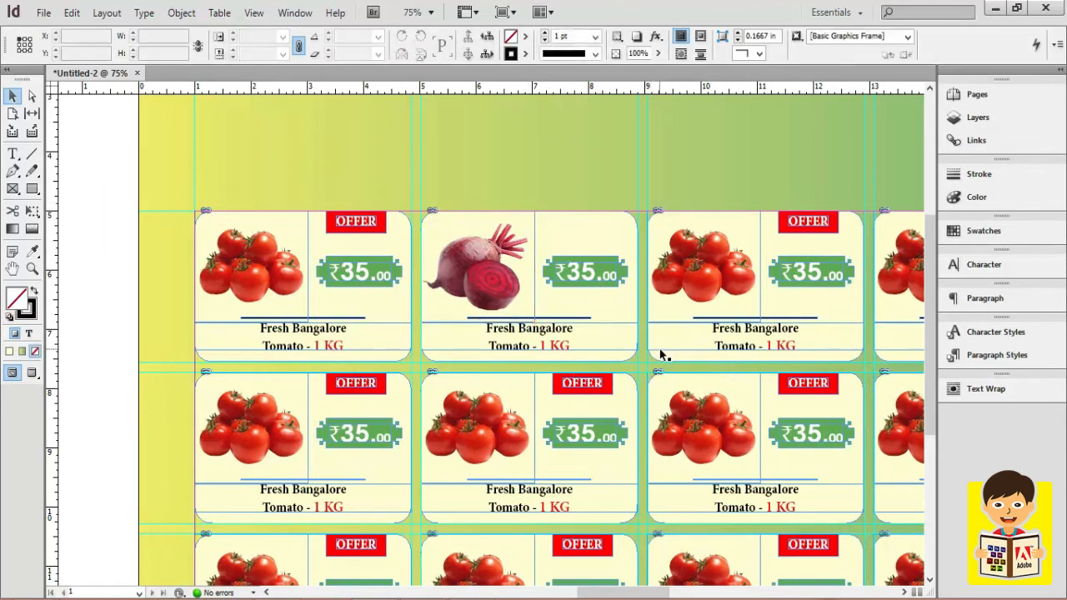
# - Copy Fresh Beetroot from the Notepad list into the second card as its name and remove Tomato from the 1 KG line
pyautogui.hotkey('alt', 'Tab')
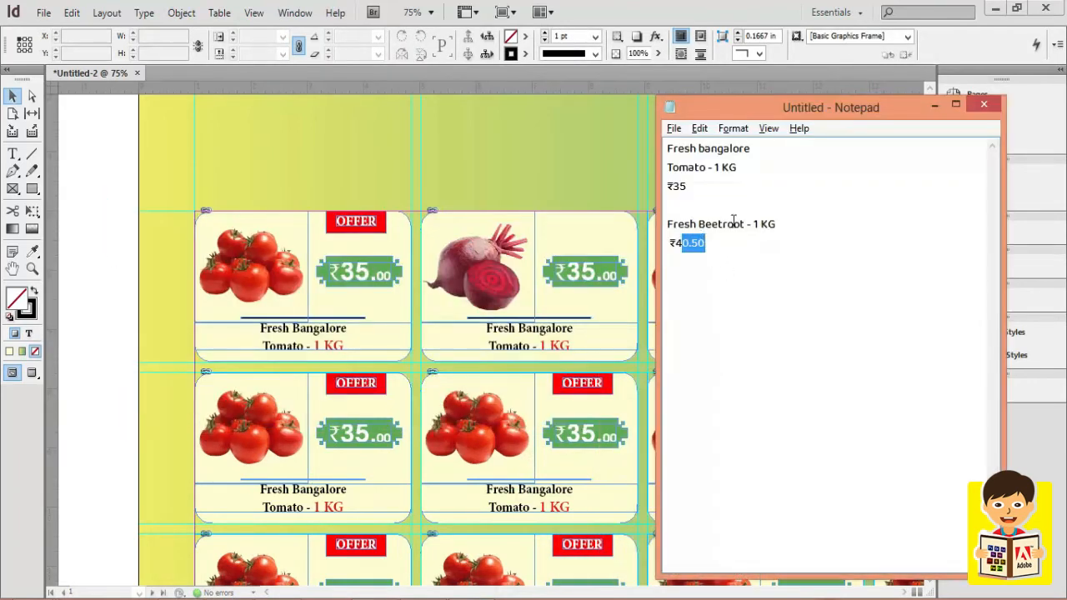
pyautogui.moveTo(744, 223); pyautogui.dragTo(664, 224)
pyautogui.hotkey('ctrl', 'c')
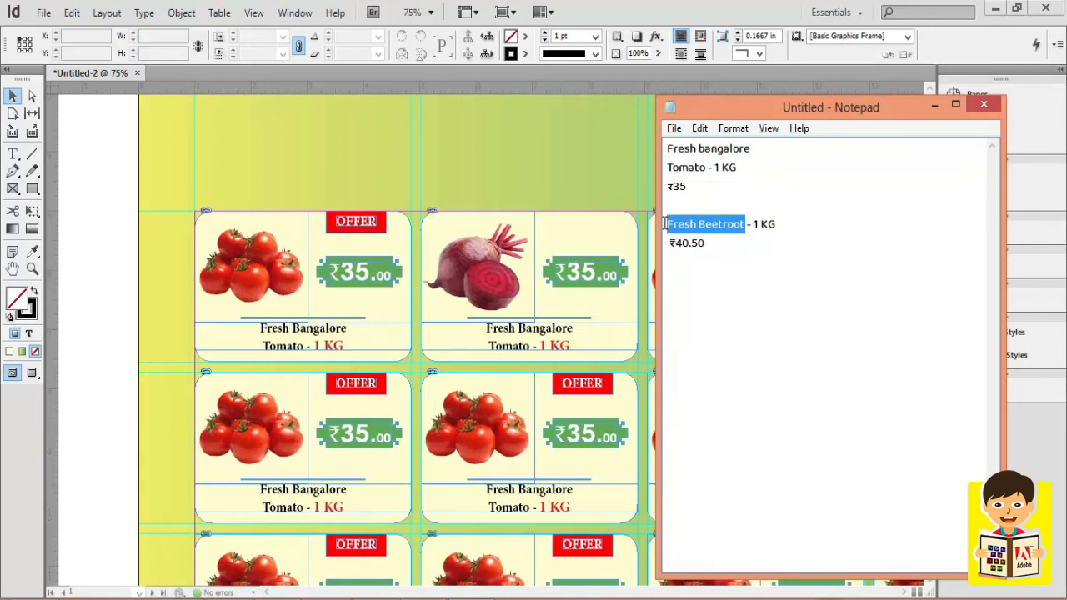
pyautogui.click(542, 317)
pyautogui.tripleClick(530, 328)
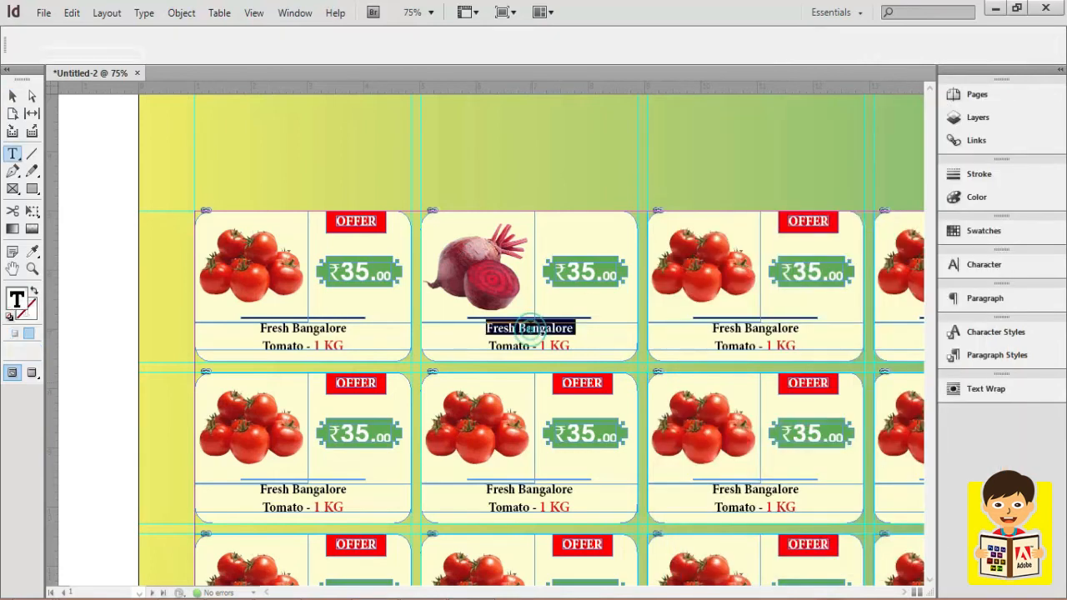
pyautogui.hotkey('ctrl', 'v')
pyautogui.press('Return')
pyautogui.moveTo(540, 351); pyautogui.dragTo(489, 347)
pyautogui.press('BackSpace')
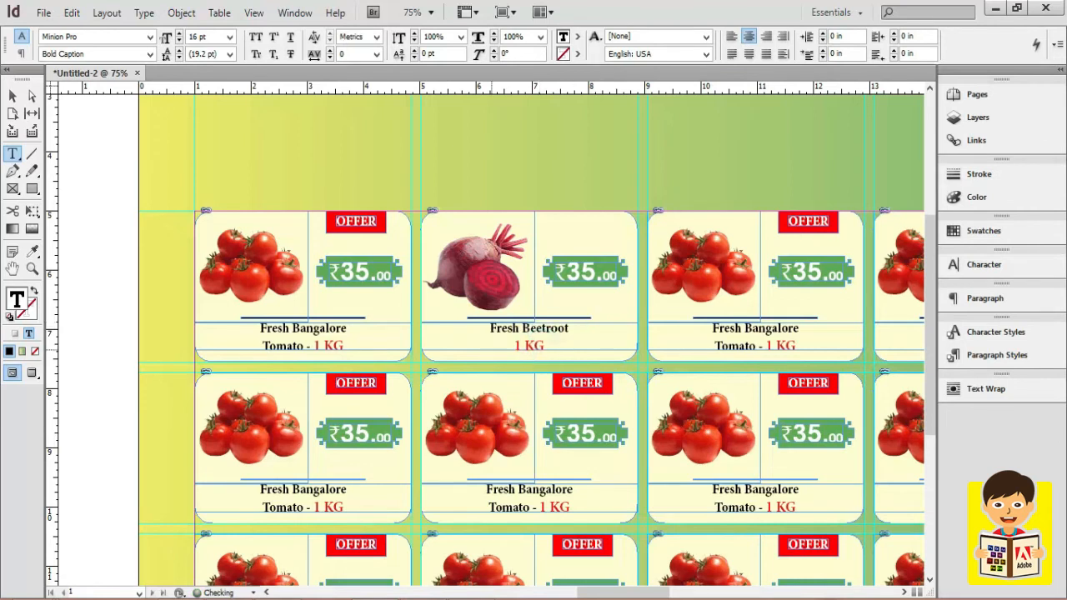
# - Set the beetroot card's price to ₹40.50 according to the Notepad list
pyautogui.doubleClick(597, 271)
pyautogui.hotkey('alt', 'Tab')
pyautogui.hotkey('alt', 'Tab')
pyautogui.write('40')
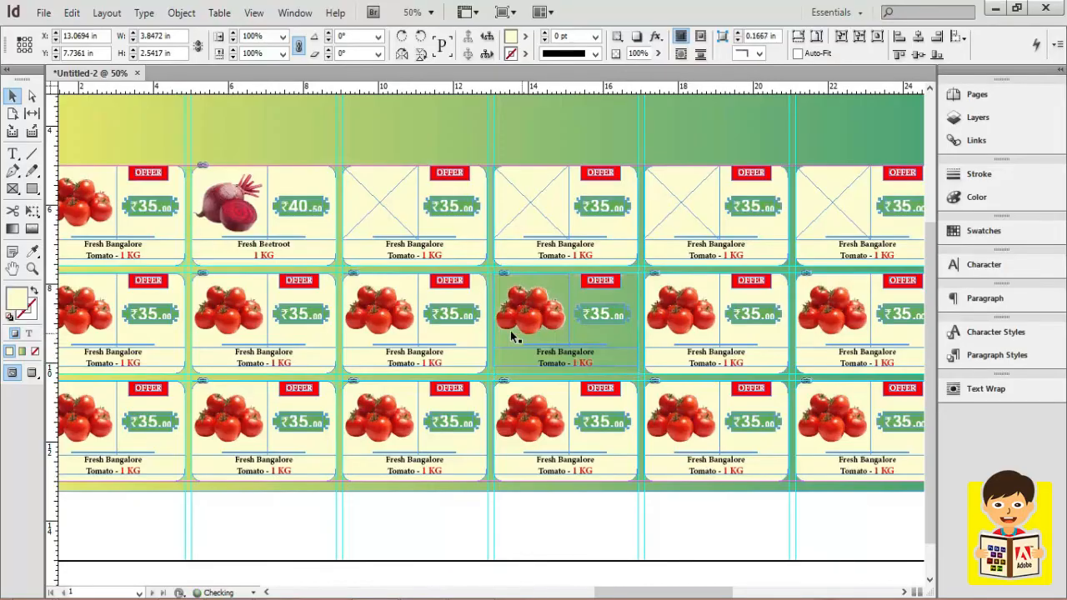
# - Widen the background of the second row's third card across two columns, to 7.8958 in, and fill it with yellow
pyautogui.click(475, 337)
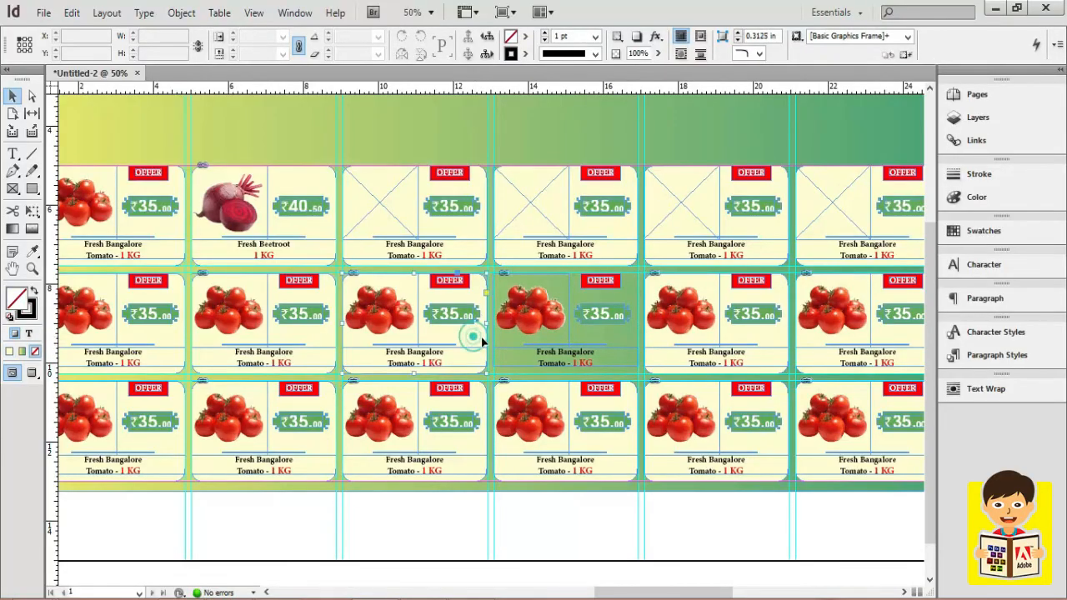
pyautogui.moveTo(486, 324); pyautogui.dragTo(639, 322)
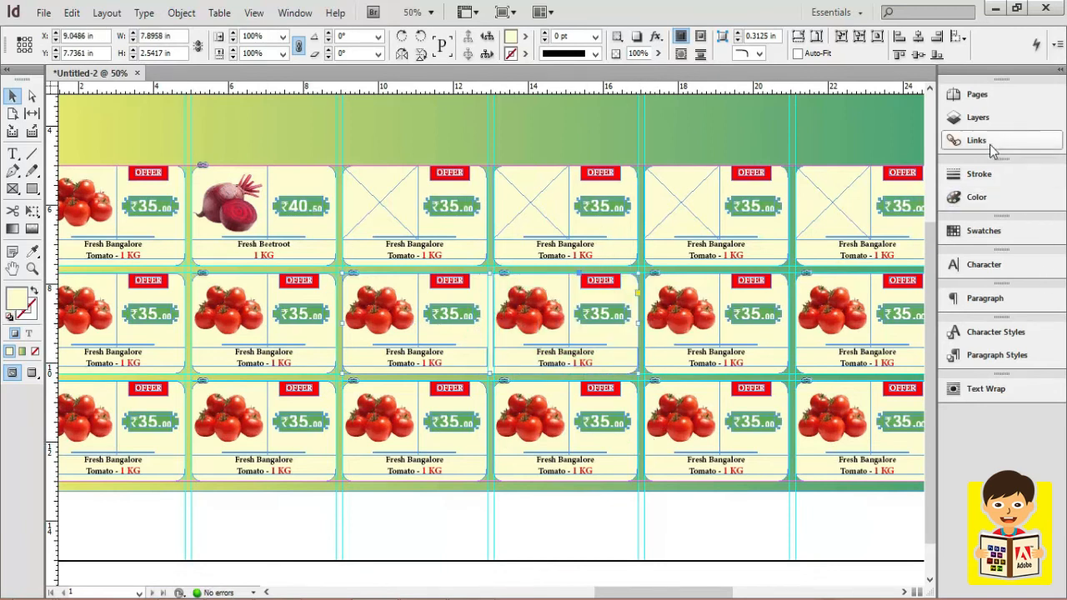
pyautogui.click(982, 198)
pyautogui.moveTo(856, 216); pyautogui.dragTo(872, 220)
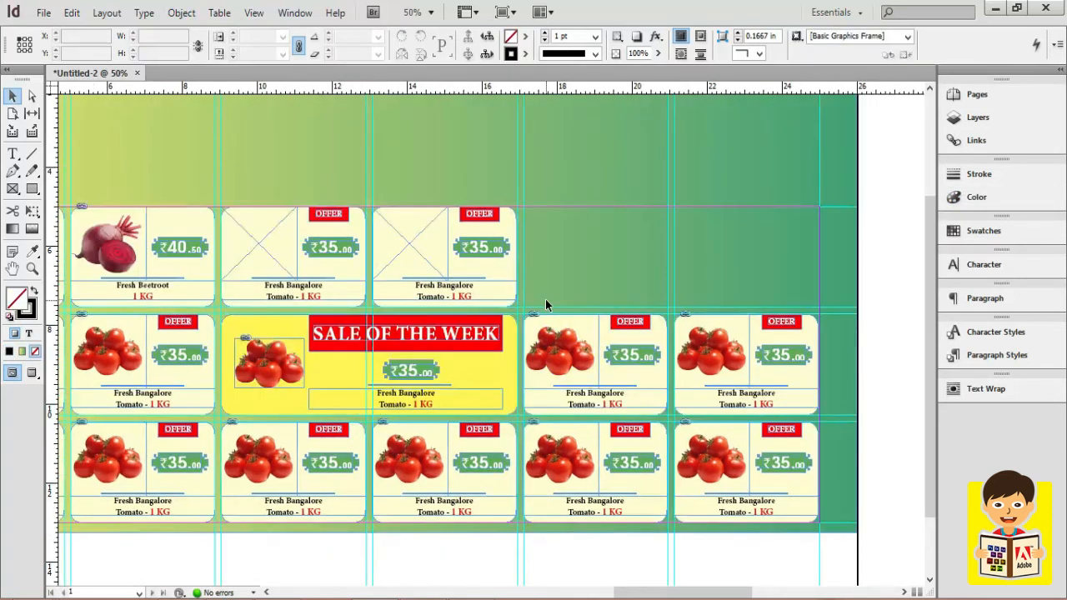
# - Examine the header arrangement in the thump reference picture in Windows Photo Viewer
pyautogui.hotkey('alt', 'Tab')
pyautogui.hotkey('alt', 'Tab')
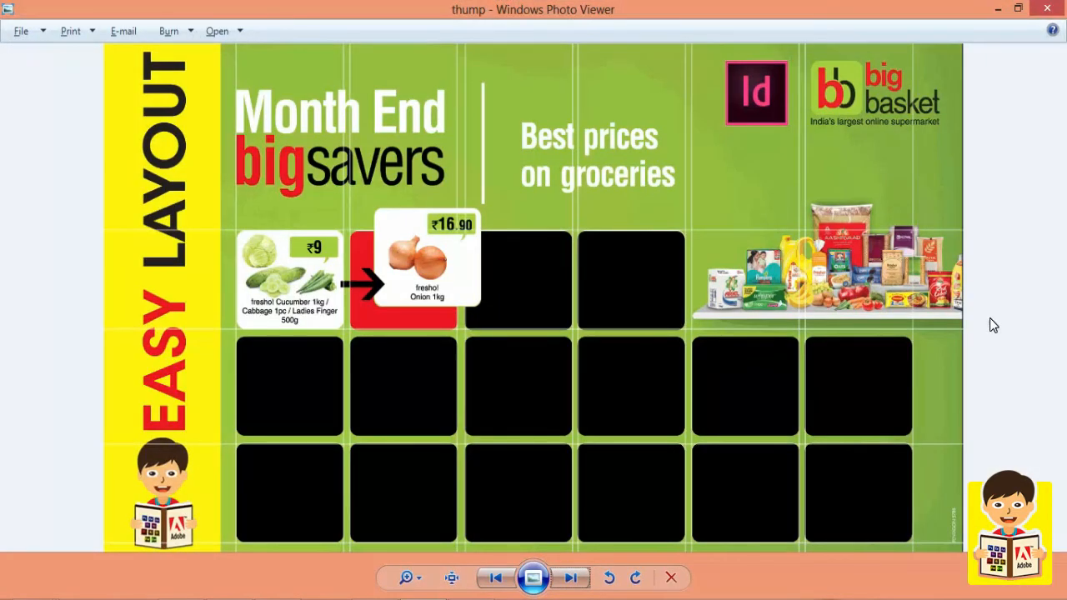
pyautogui.hotkey('alt', 'Tab')
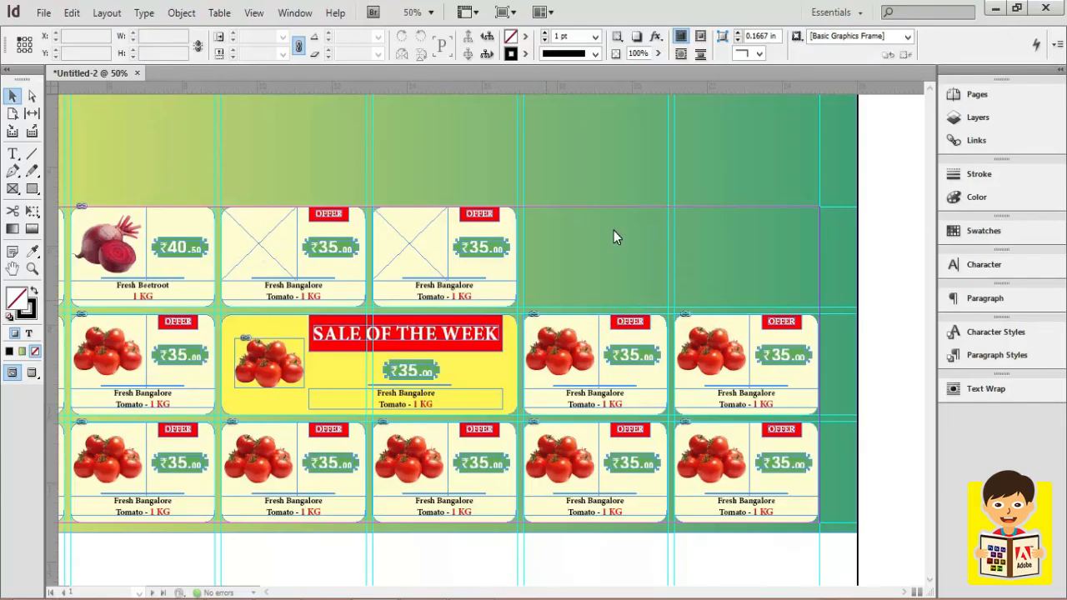
# - Position a text frame in the header above the first column and replace its text with the heading Month End BIG Savers
pyautogui.click(889, 207)
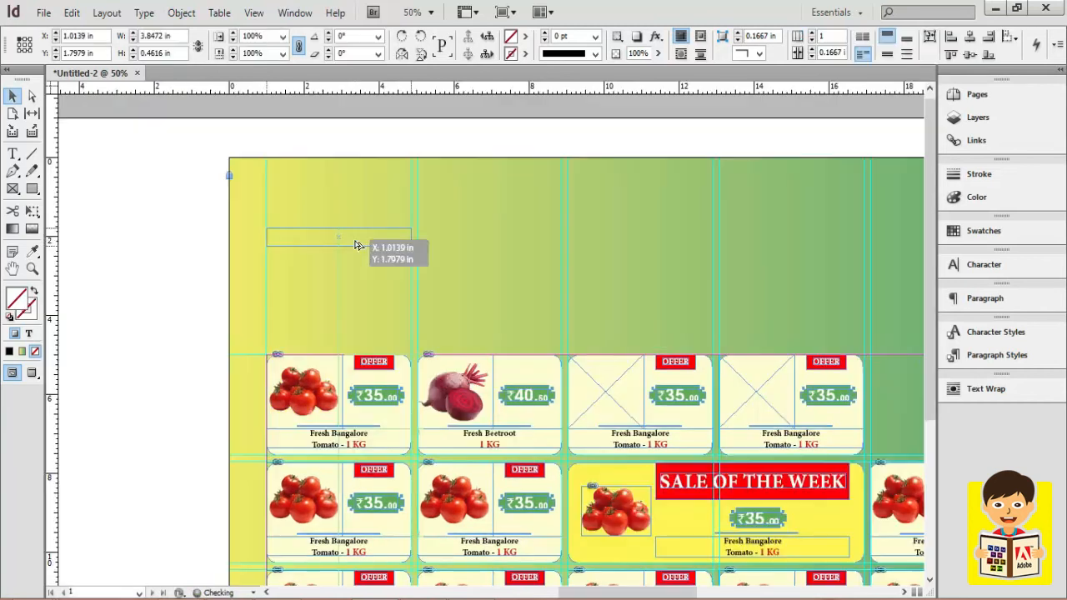
pyautogui.moveTo(358, 245); pyautogui.dragTo(356, 242)
pyautogui.doubleClick(354, 241)
pyautogui.hotkey('ctrl', 'a')
pyautogui.write('M')
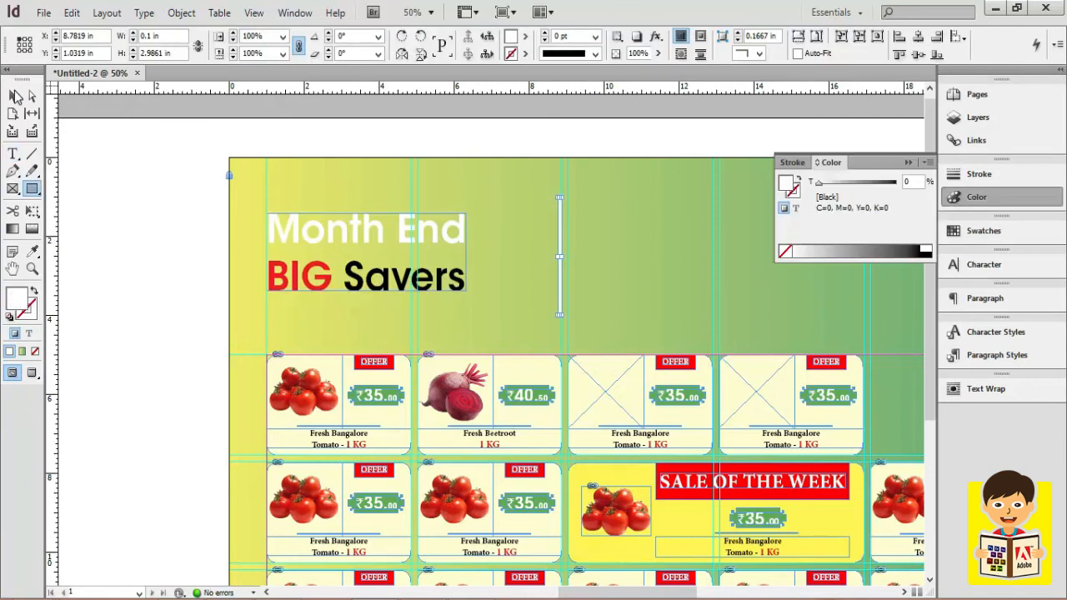
pyautogui.click(101, 164)
pyautogui.press('w')
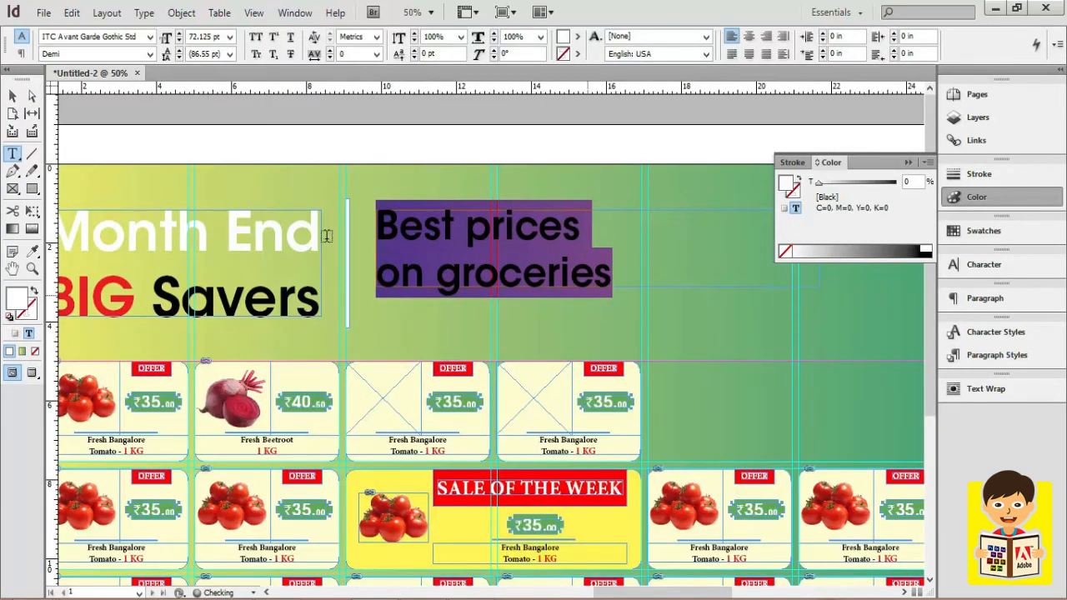
# - Shift the Best prices on groceries text slightly down beside the white divider and preview the whole page
pyautogui.click(13, 96)
pyautogui.moveTo(450, 242); pyautogui.dragTo(450, 247)
pyautogui.keyDown('ctrl'); pyautogui.keyDown('alt'); pyautogui.click(676, 260); pyautogui.keyUp('alt'); pyautogui.keyUp('ctrl')
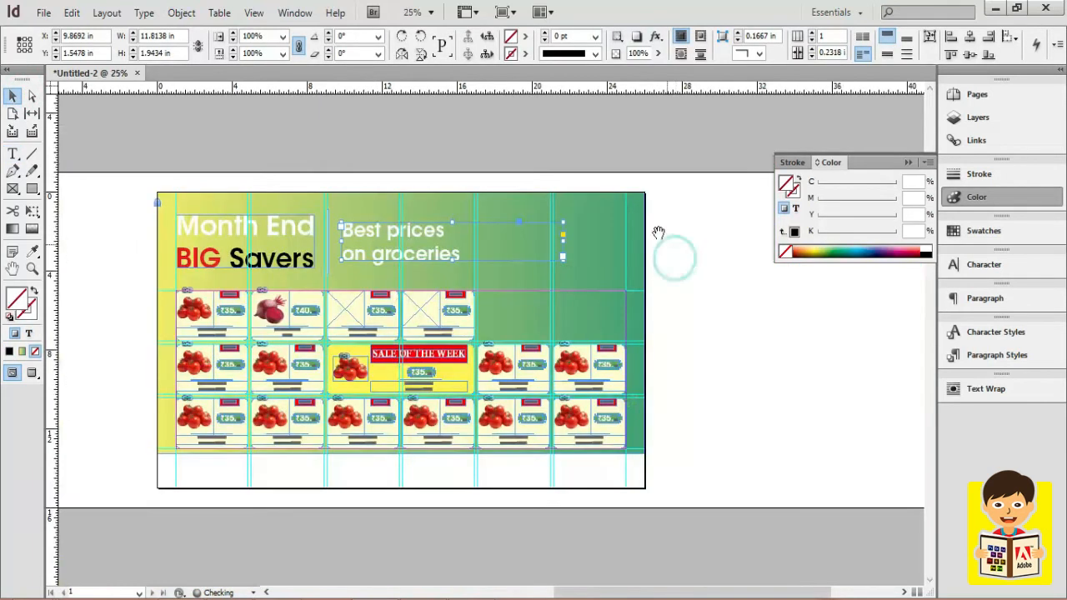
pyautogui.press('w')
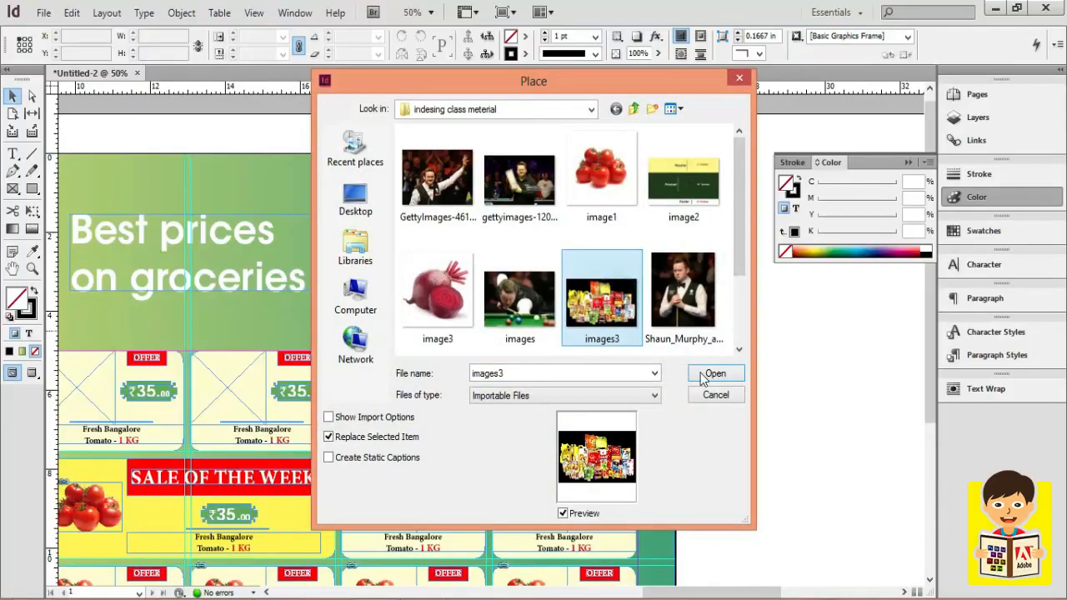
# - Place the grocery picture images3 in the empty area beside the top row's cards, about 7.11 by 4.57 in
pyautogui.click(712, 375)
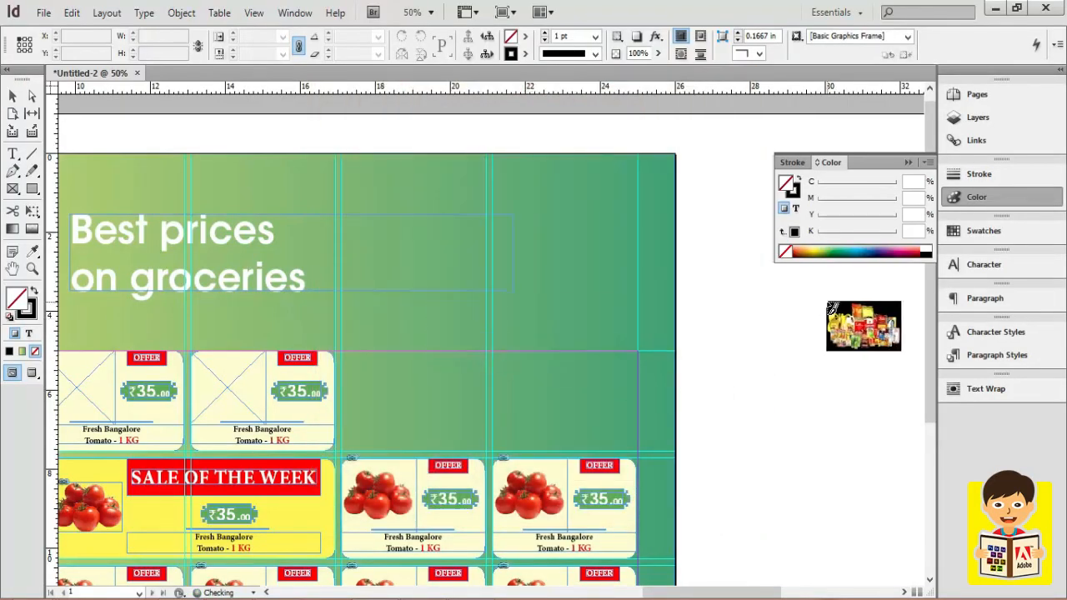
pyautogui.click(770, 302)
pyautogui.moveTo(815, 339); pyautogui.dragTo(393, 309)
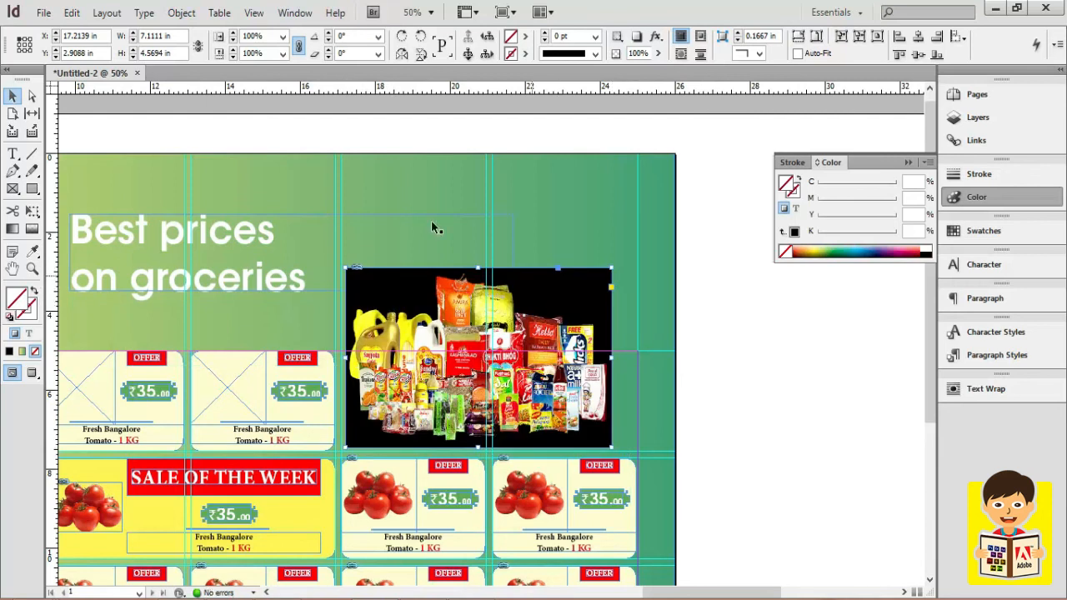
# - Clip the grocery picture's black background away with the Photoshop Path clipping type and shift the picture slightly down
pyautogui.click(181, 13)
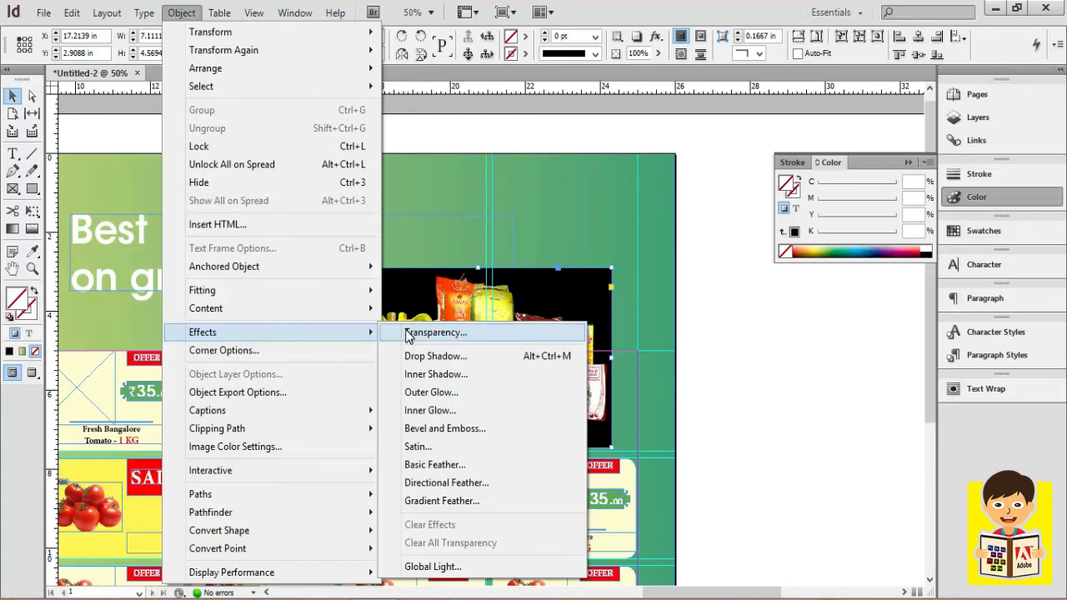
pyautogui.moveTo(262, 429)
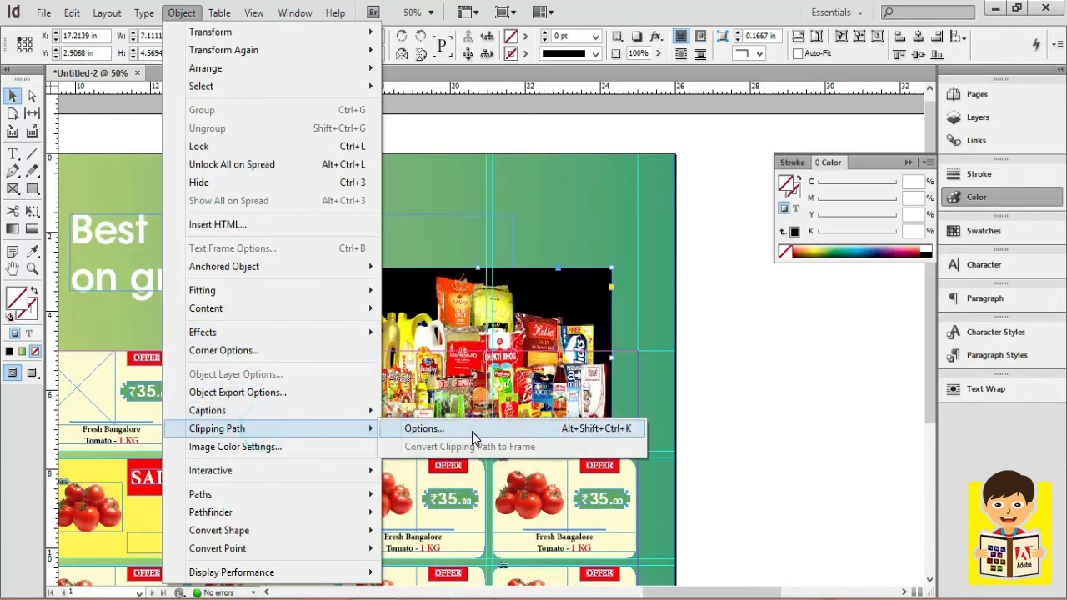
pyautogui.click(474, 431)
pyautogui.click(826, 146)
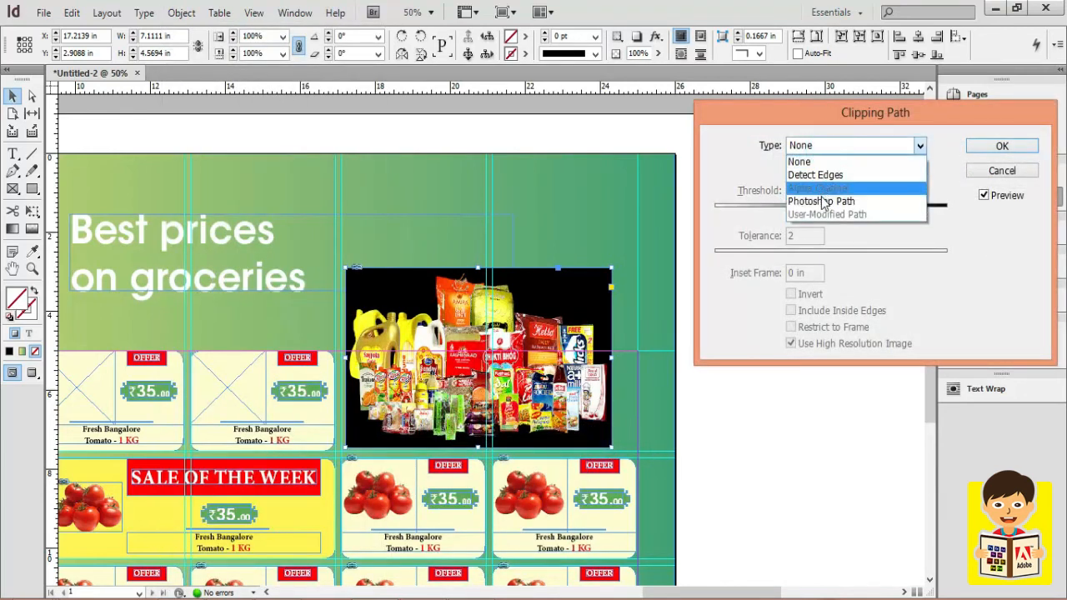
pyautogui.click(822, 203)
pyautogui.click(1002, 147)
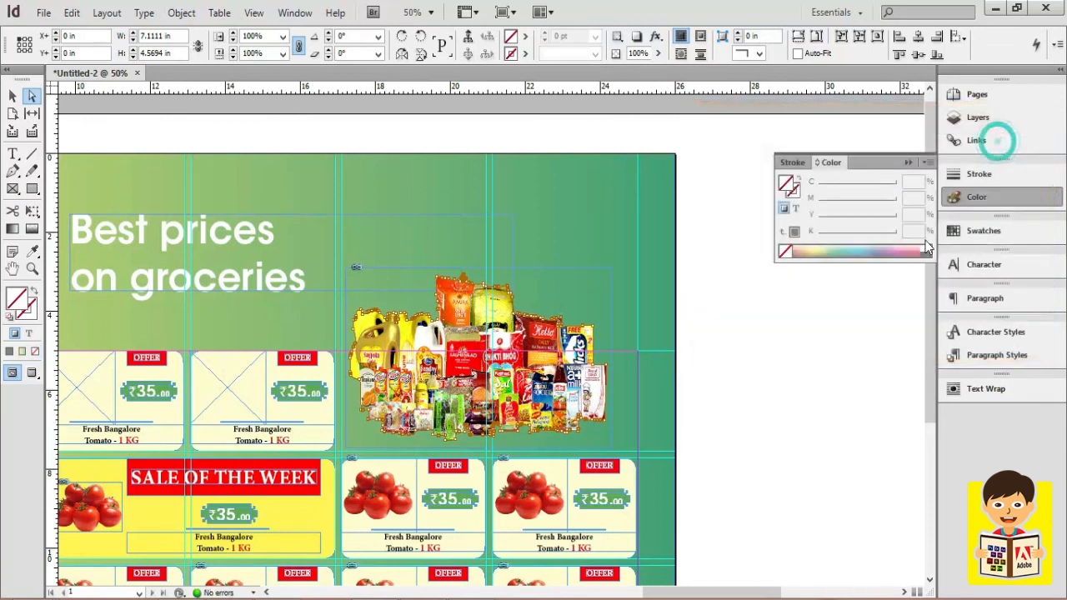
pyautogui.click(775, 360)
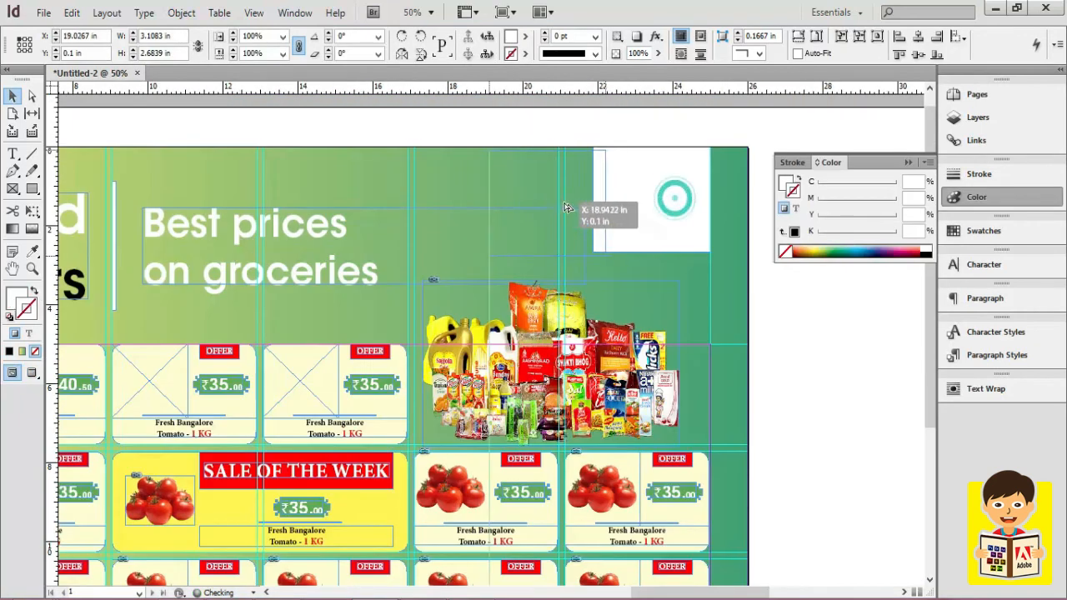
# - Add a white rectangle about 3.11 by 2.68 in above the grocery picture, with a slightly smaller copy to its left
pyautogui.moveTo(674, 195); pyautogui.dragTo(565, 197)
pyautogui.click(867, 345)
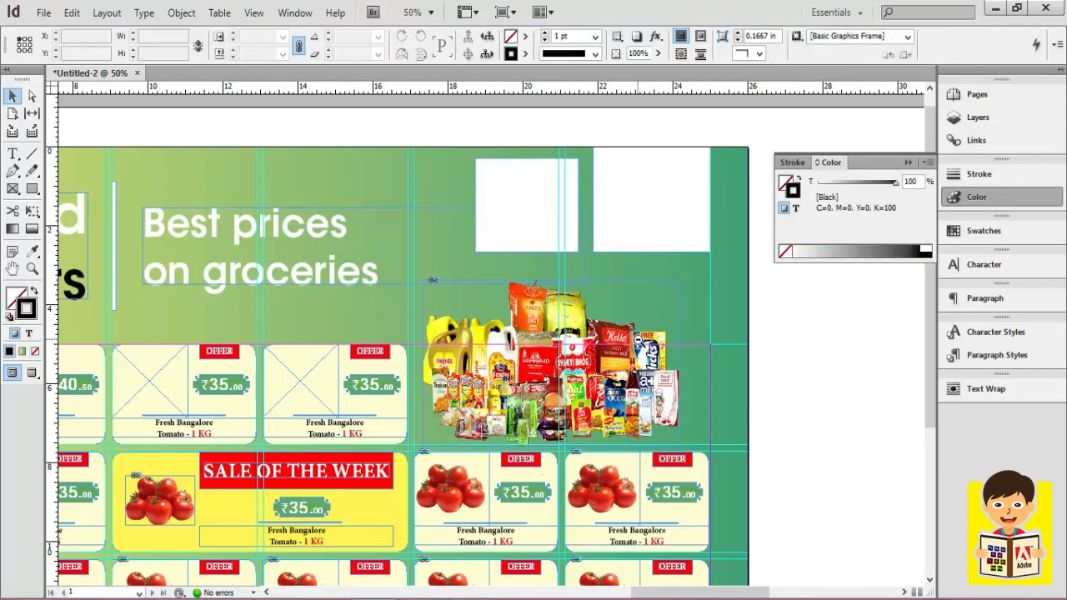
# - Enlarge the Fresh Bangalore Tomato - 1 KG text in the SALE OF THE WEEK card and preview the page
pyautogui.keyDown('ctrl'); pyautogui.keyDown('alt'); pyautogui.click(608, 339); pyautogui.keyUp('alt'); pyautogui.keyUp('ctrl')
pyautogui.moveTo(580, 341); pyautogui.dragTo(609, 328)
pyautogui.click(641, 405)
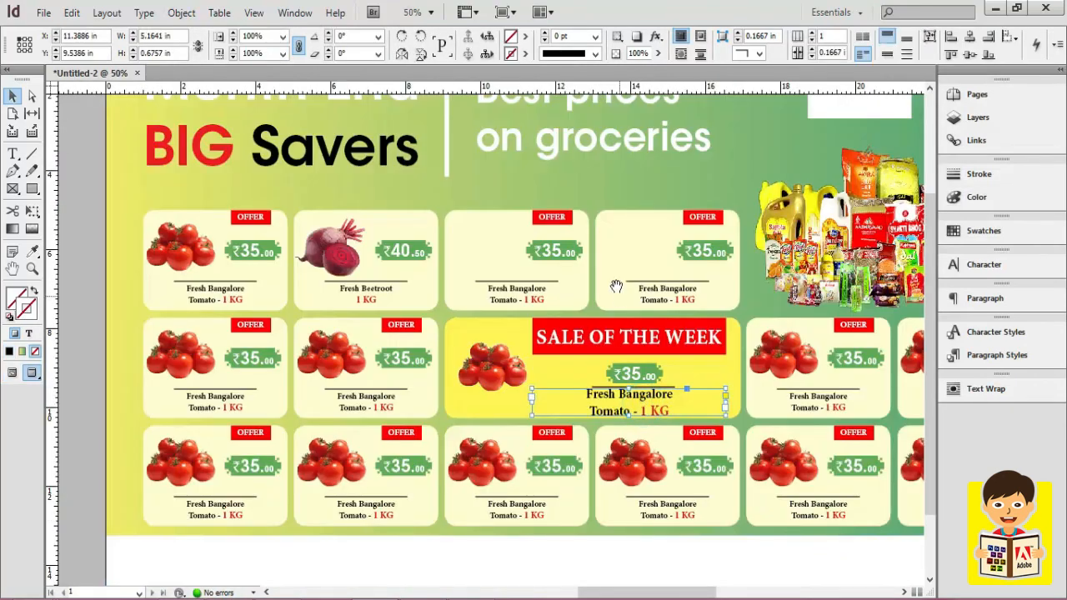
pyautogui.moveTo(622, 301); pyautogui.dragTo(582, 371)
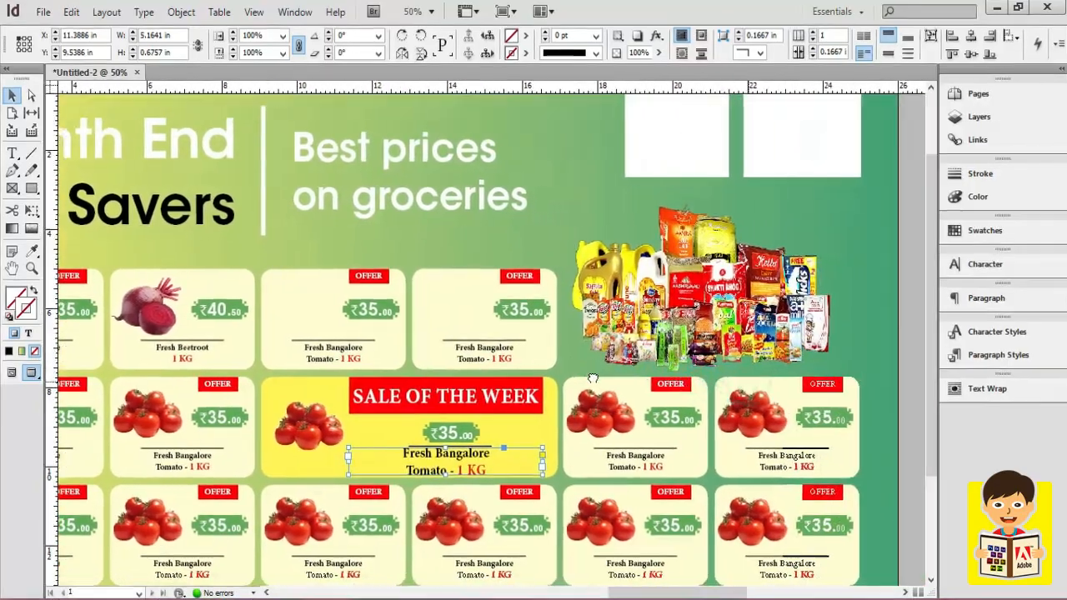